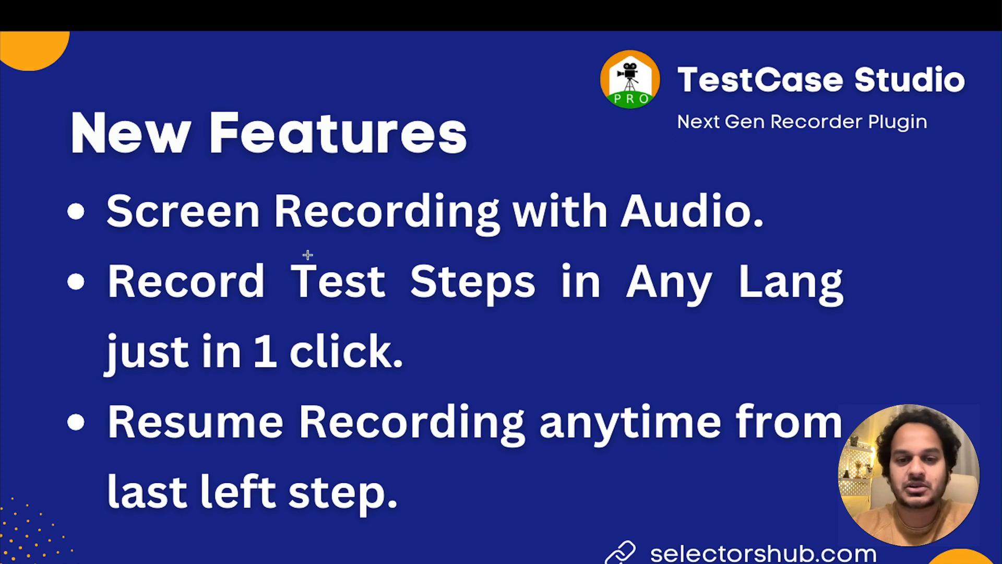
Step: Switch to the SelectorsHub website, launch TestCase Studio Pro and open its screen recording options
{"action": "key", "text": "ctrl+Left"}
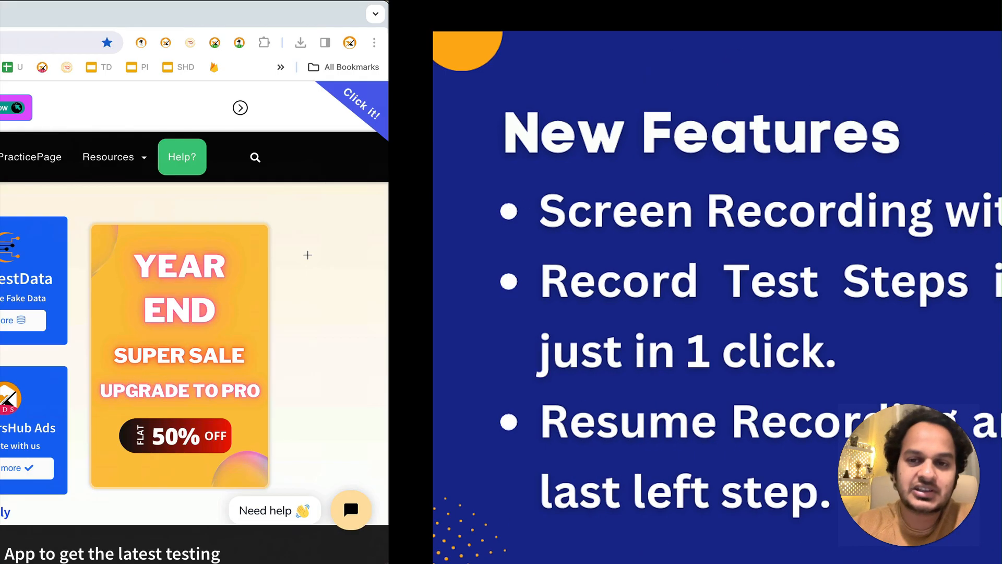
{"action": "left_click", "coordinate": [850, 43]}
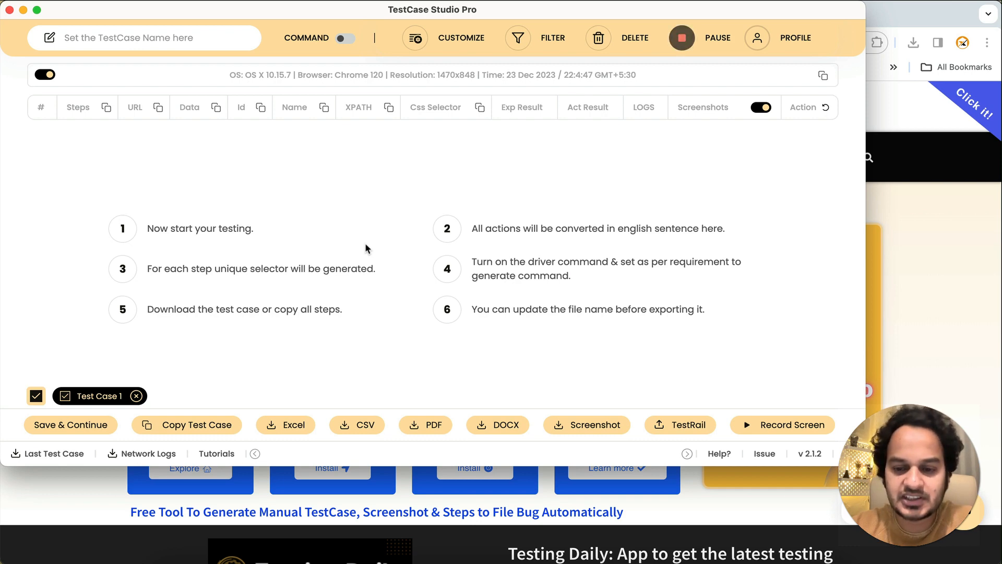
{"action": "left_click", "coordinate": [768, 427]}
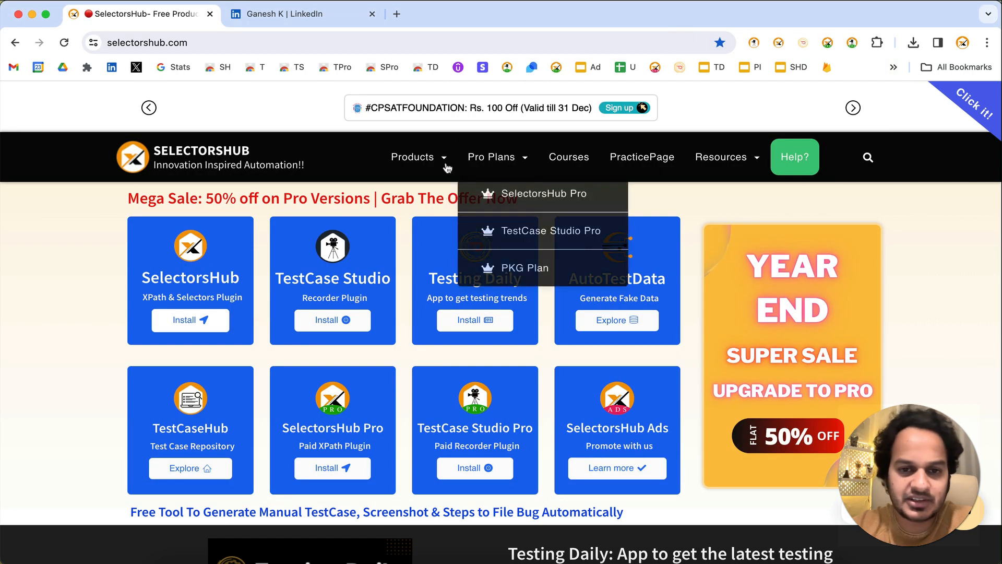
Step: Open the SelectorsHub PracticePage in a new browser tab and switch to that tab
{"action": "mouse_move", "coordinate": [399, 174]}
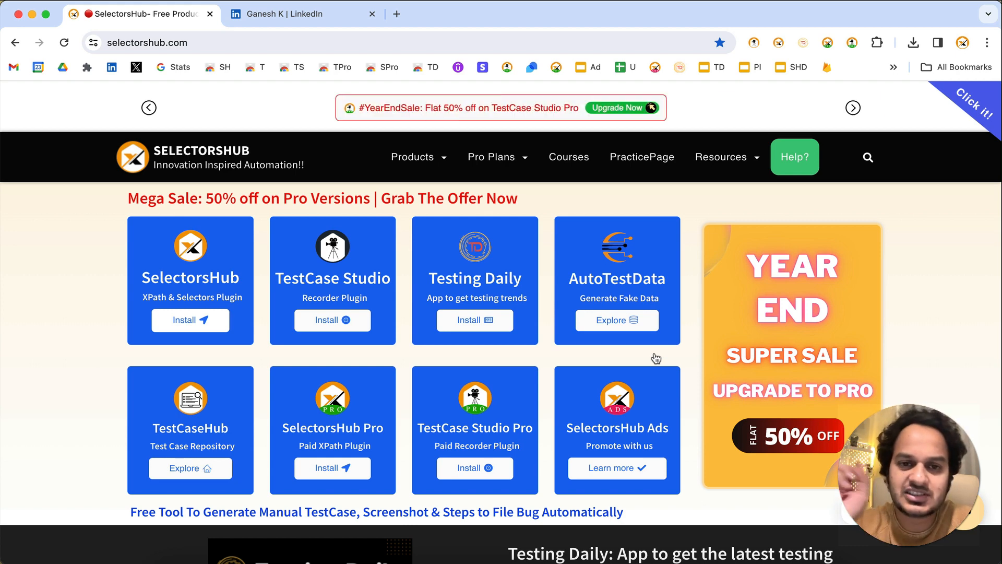
{"action": "left_click", "coordinate": [634, 156], "text": "super"}
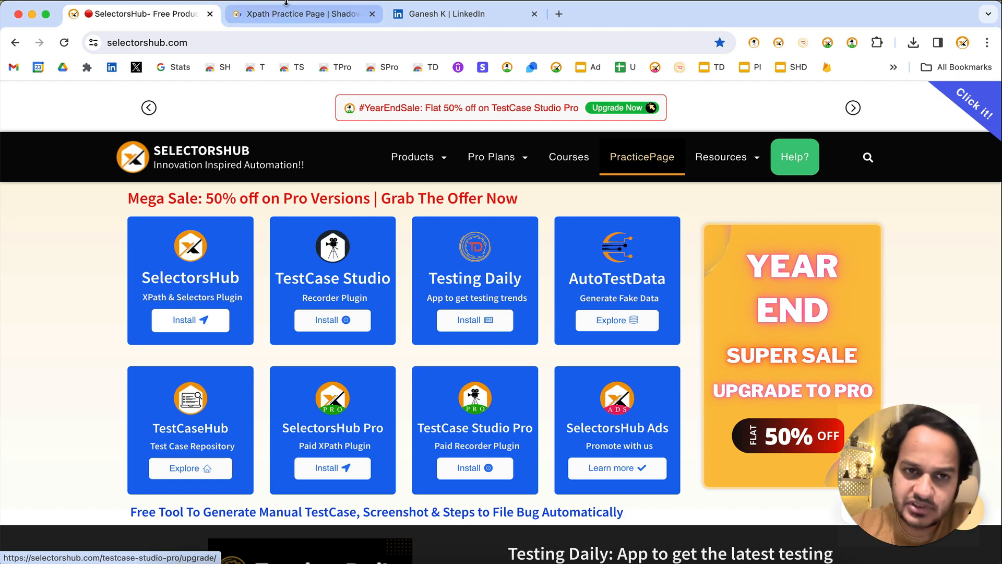
{"action": "left_click", "coordinate": [285, 18]}
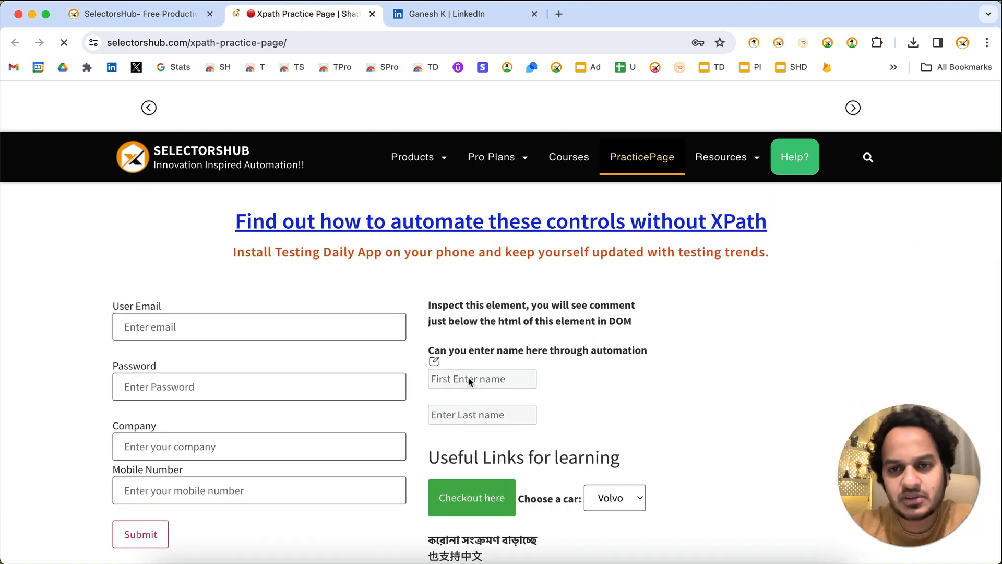
Step: Close and relaunch TestCase Studio Pro from the practice page to start a fresh test case
{"action": "left_click", "coordinate": [852, 43]}
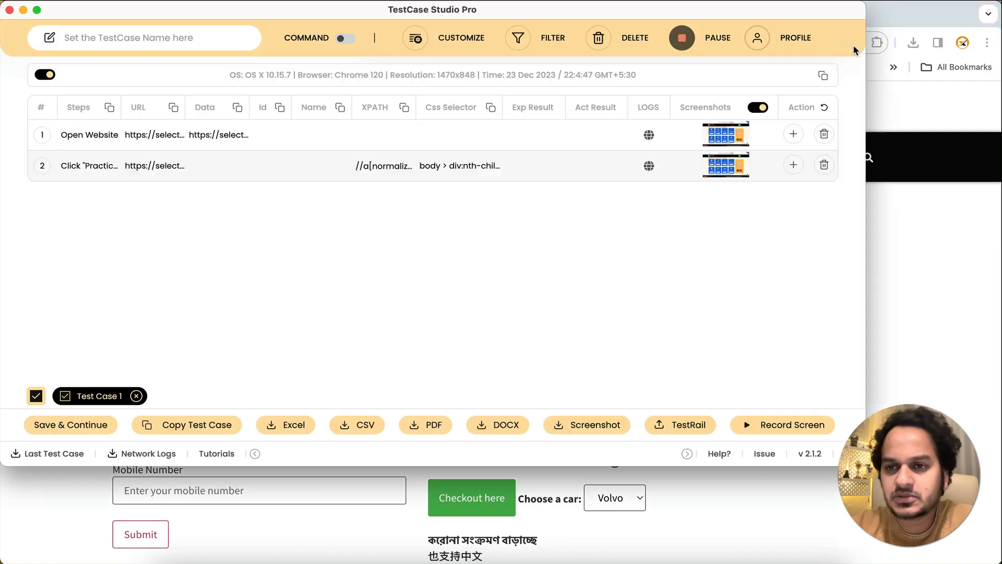
{"action": "left_click", "coordinate": [9, 10]}
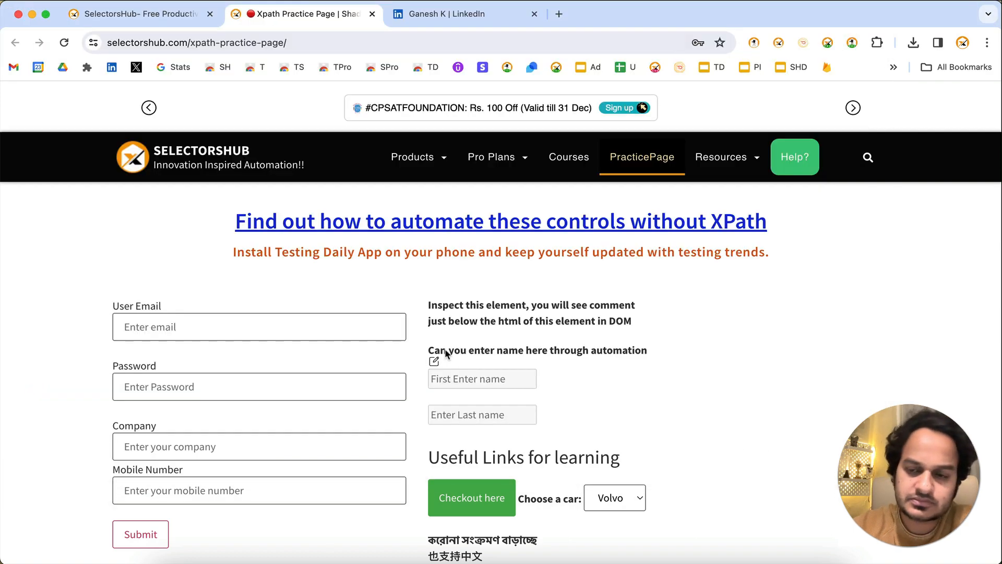
{"action": "left_click", "coordinate": [852, 43]}
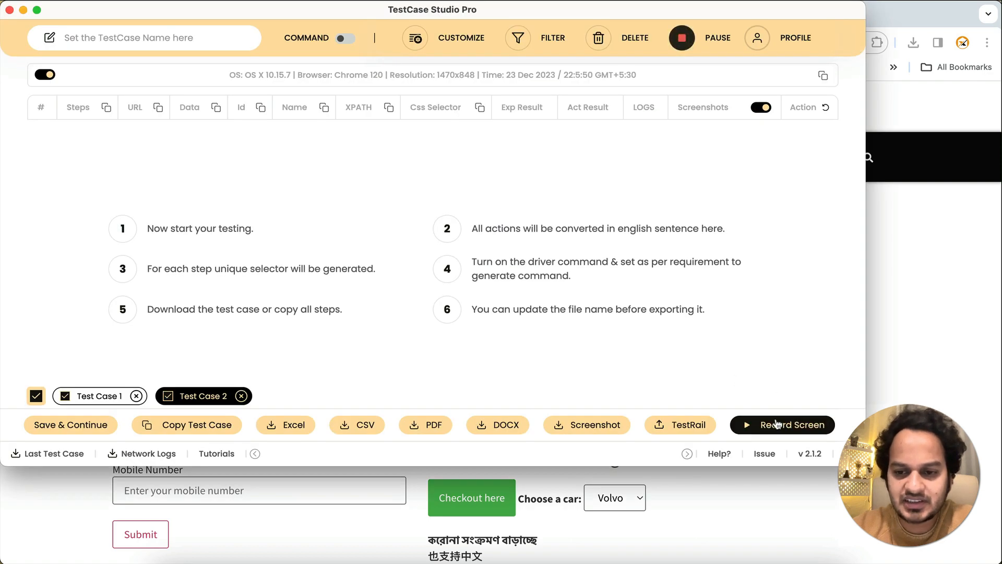
Step: Open the screen recording options for the new test case and enable the microphone
{"action": "left_click", "coordinate": [774, 430]}
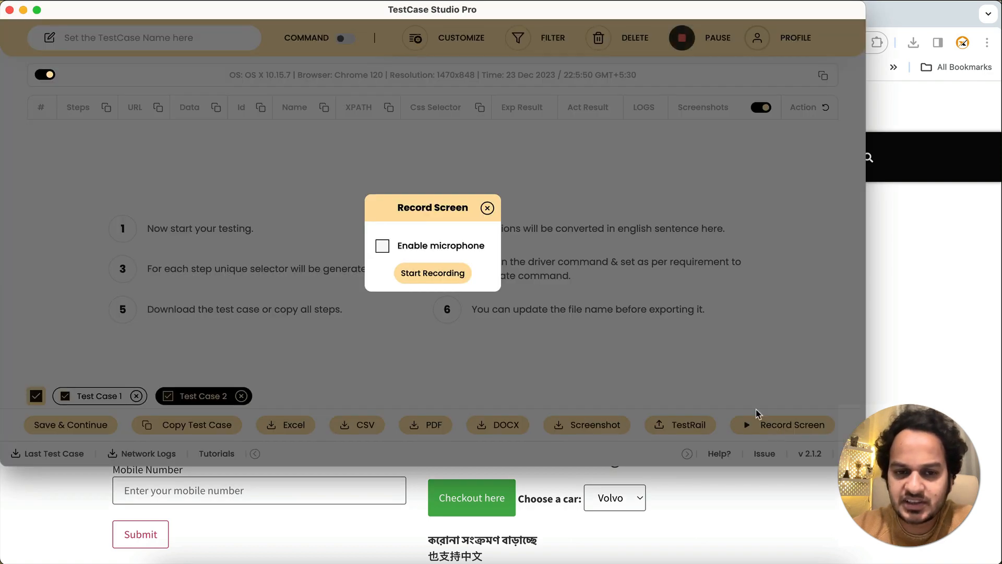
{"action": "left_click", "coordinate": [382, 247]}
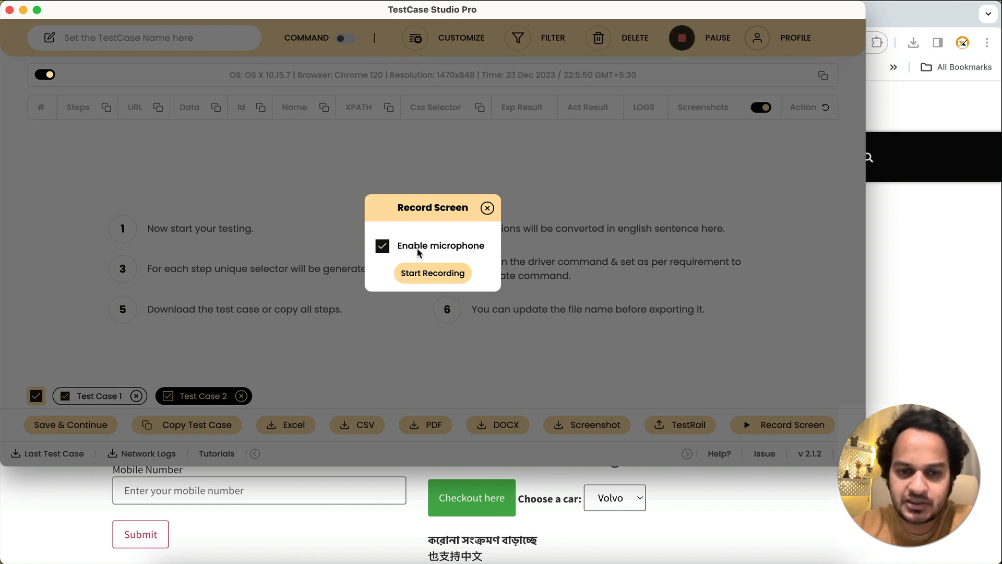
{"action": "left_click", "coordinate": [383, 247]}
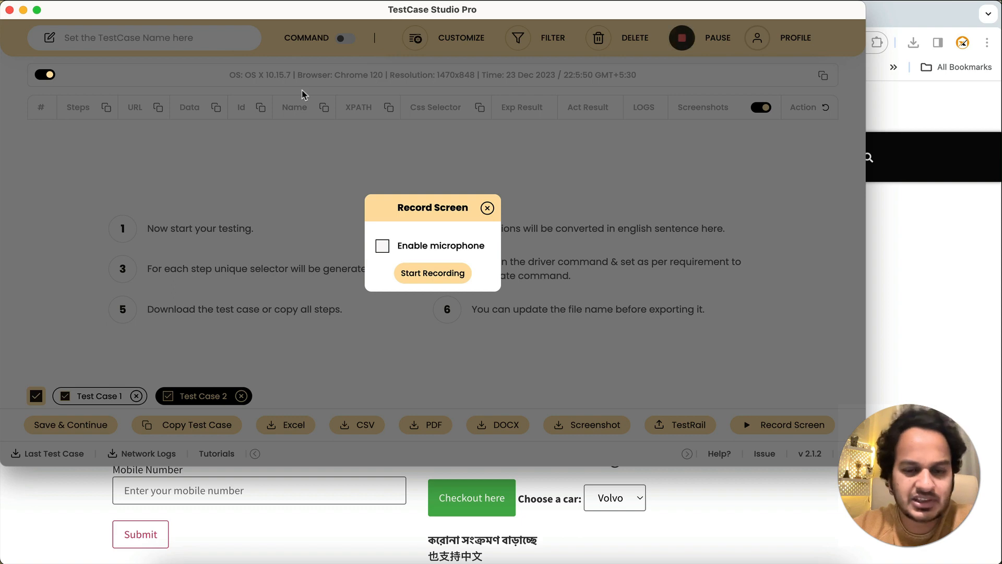
{"action": "left_click", "coordinate": [382, 248]}
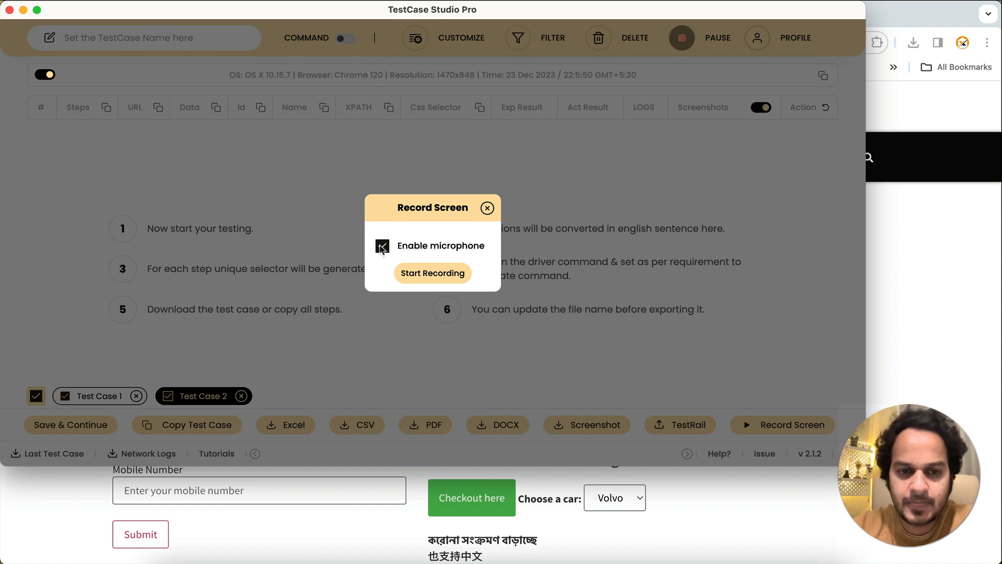
Step: Start the screen recording and share the entire screen with TestCase Studio Pro
{"action": "left_click", "coordinate": [430, 273]}
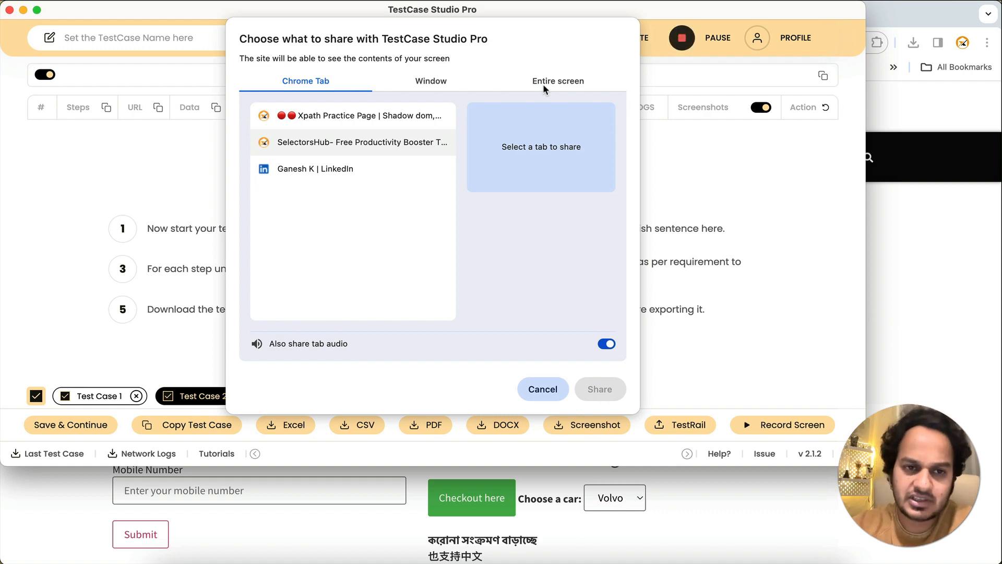
{"action": "left_click", "coordinate": [431, 81]}
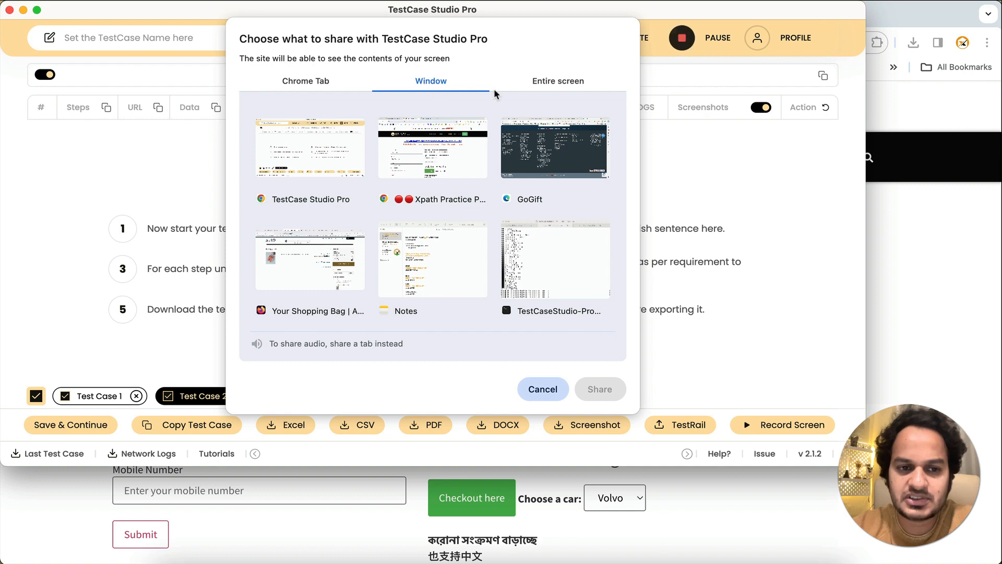
{"action": "left_click", "coordinate": [552, 89]}
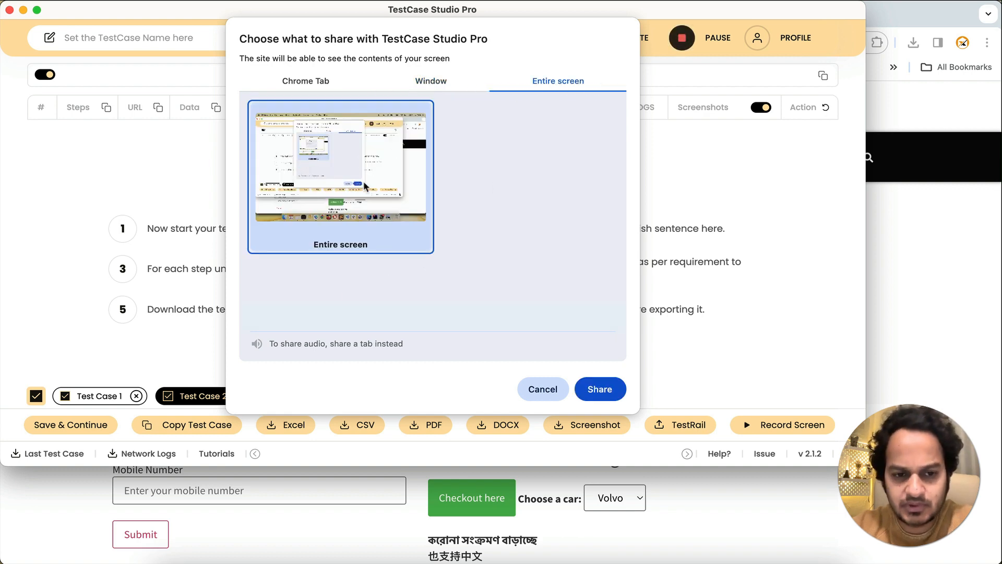
{"action": "left_click", "coordinate": [608, 394]}
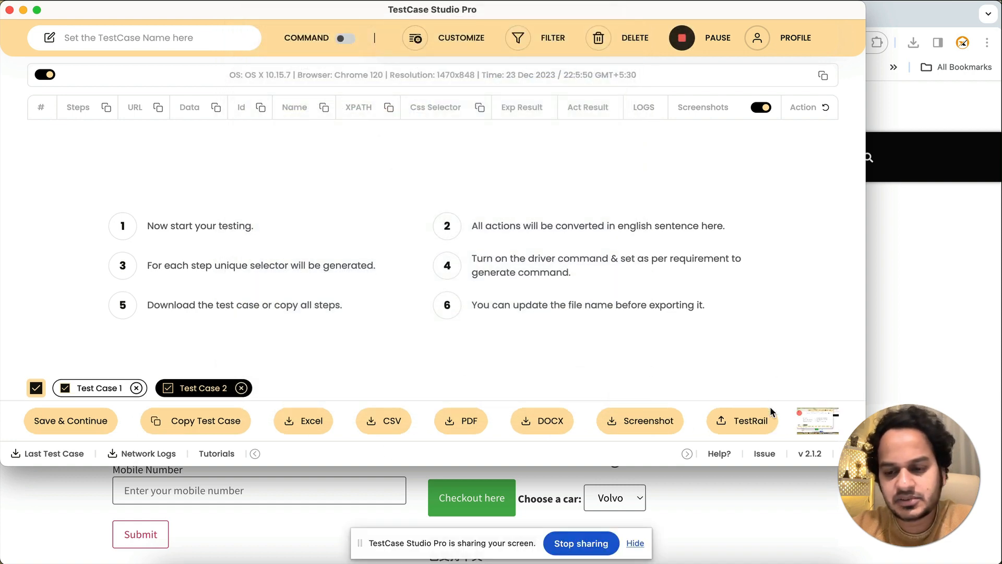
Step: On the practice page, hide the screen sharing notice and submit the form with "selectorshub" as the company
{"action": "left_click", "coordinate": [897, 356]}
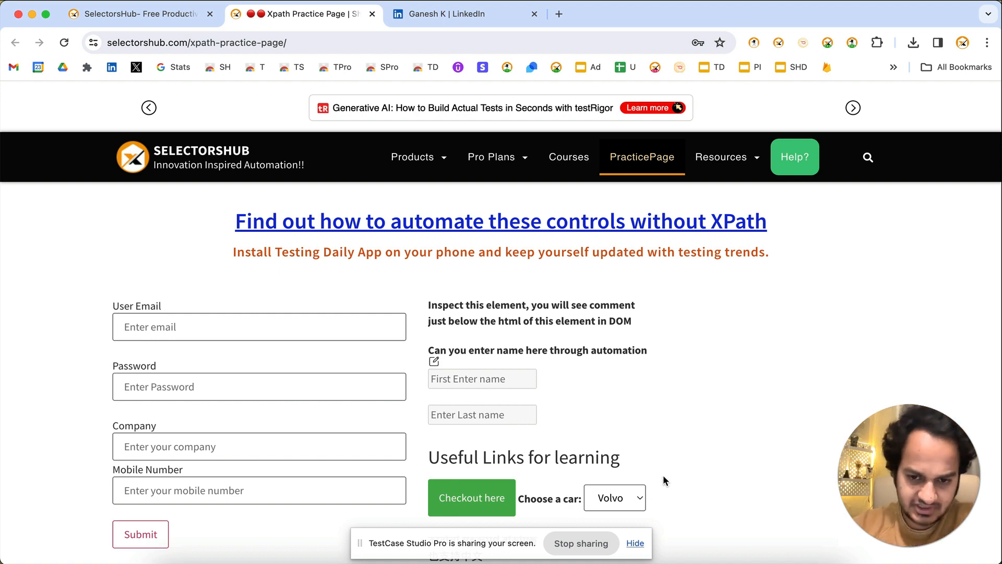
{"action": "left_click", "coordinate": [636, 543]}
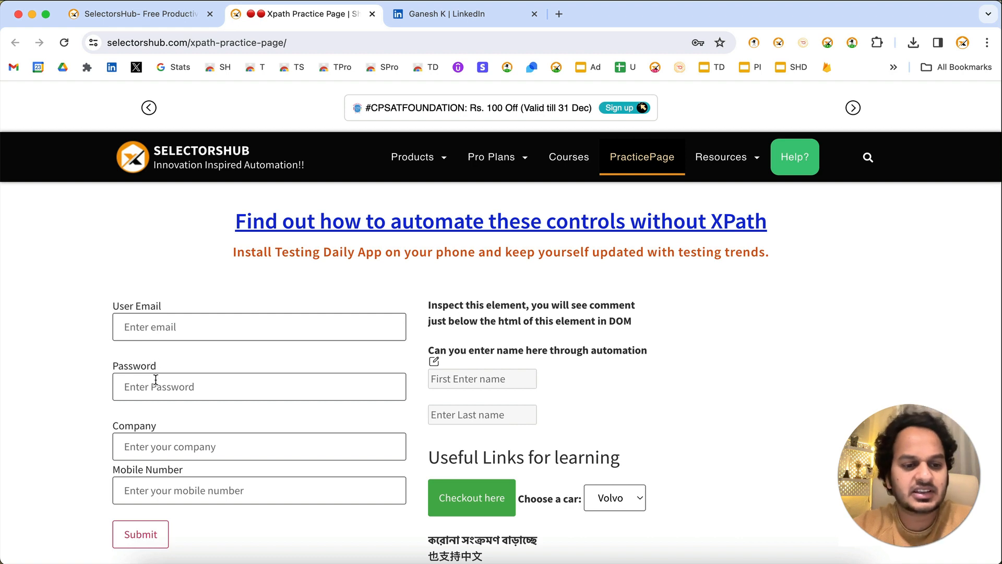
{"action": "left_click", "coordinate": [171, 447]}
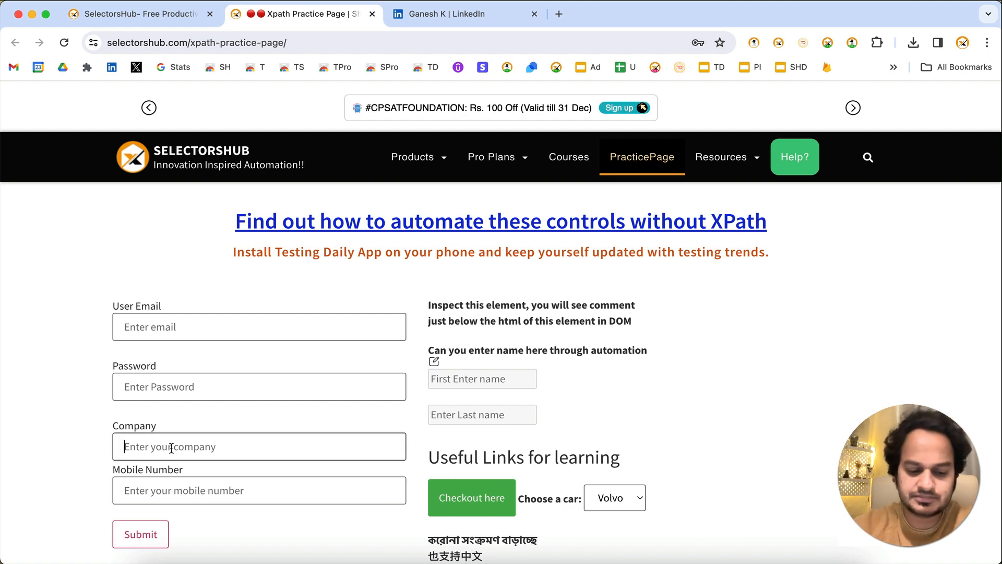
{"action": "type", "text": "selectorshub"}
{"action": "key", "text": "Return"}
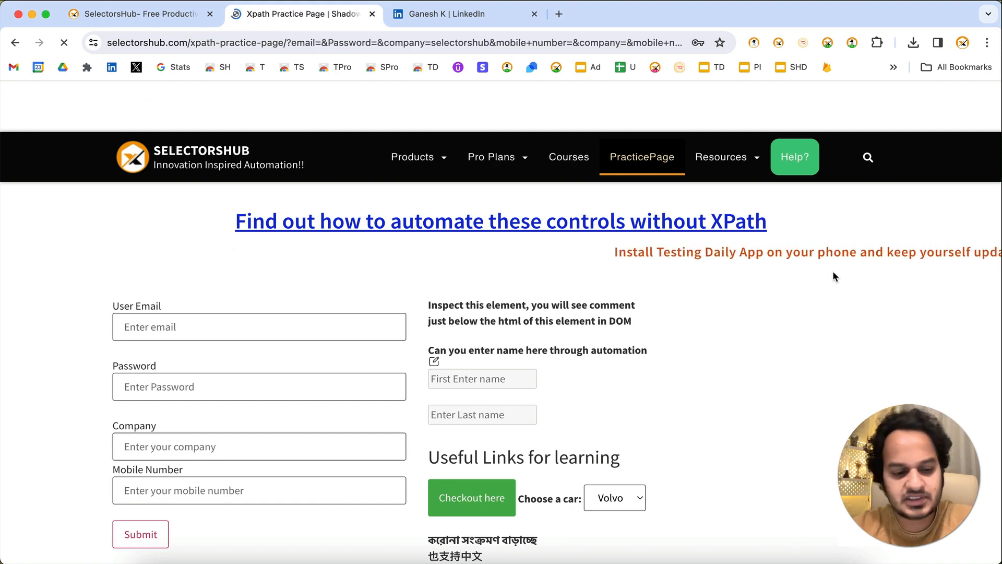
Step: Pause the screen recording in TestCase Studio Pro and play back the recorded video in its preview
{"action": "key", "text": "super+grave"}
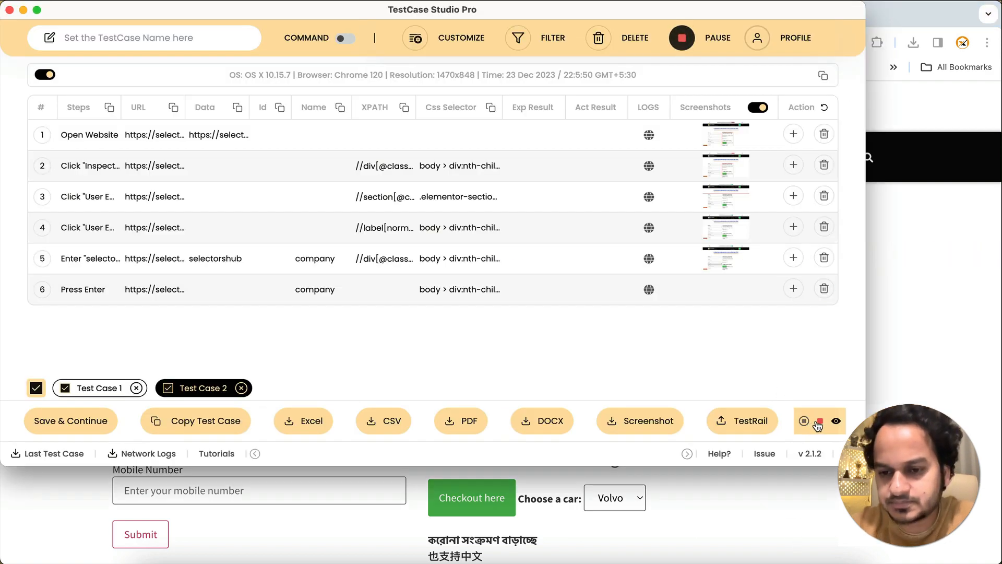
{"action": "left_click", "coordinate": [806, 422]}
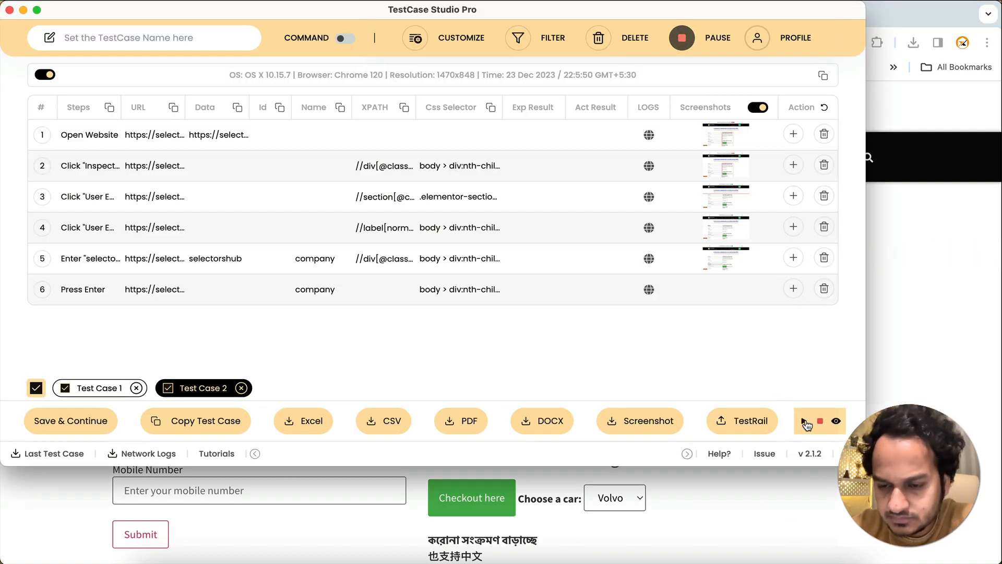
{"action": "left_click", "coordinate": [835, 421]}
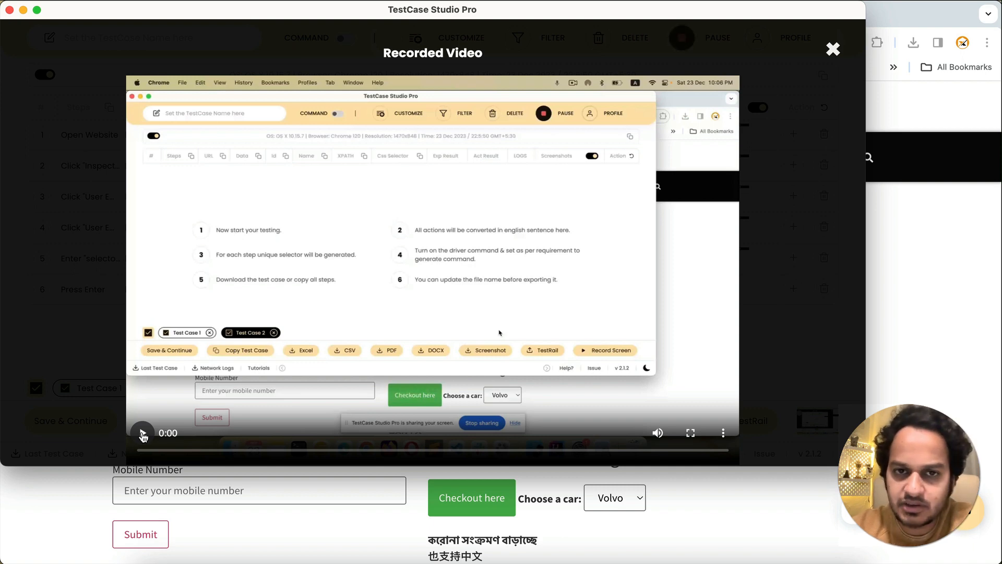
{"action": "left_click", "coordinate": [143, 434]}
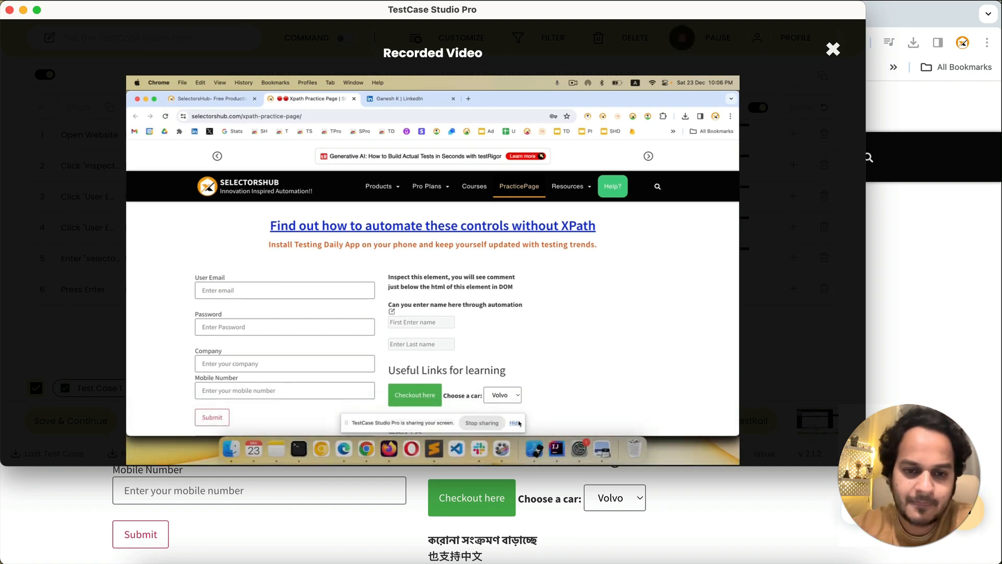
{"action": "left_click", "coordinate": [142, 433]}
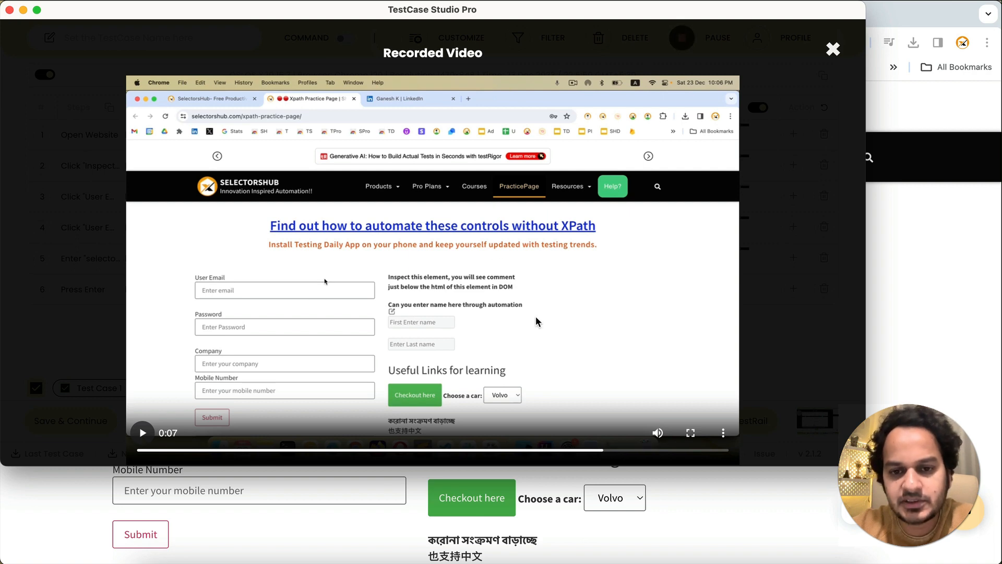
{"action": "left_click", "coordinate": [833, 49]}
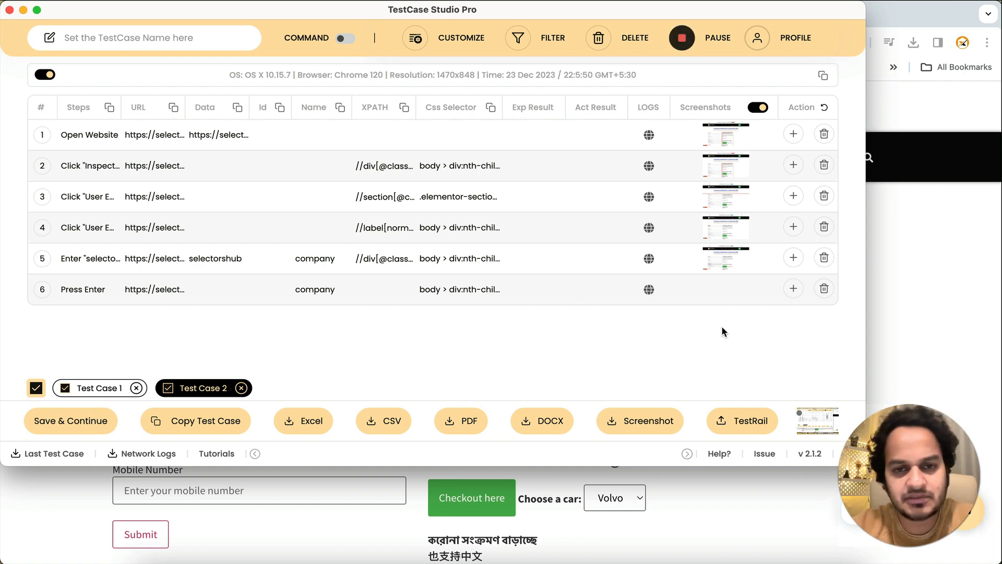
Step: Stop the paused screen recording and close the TestCase Studio Pro window
{"action": "mouse_move", "coordinate": [825, 424]}
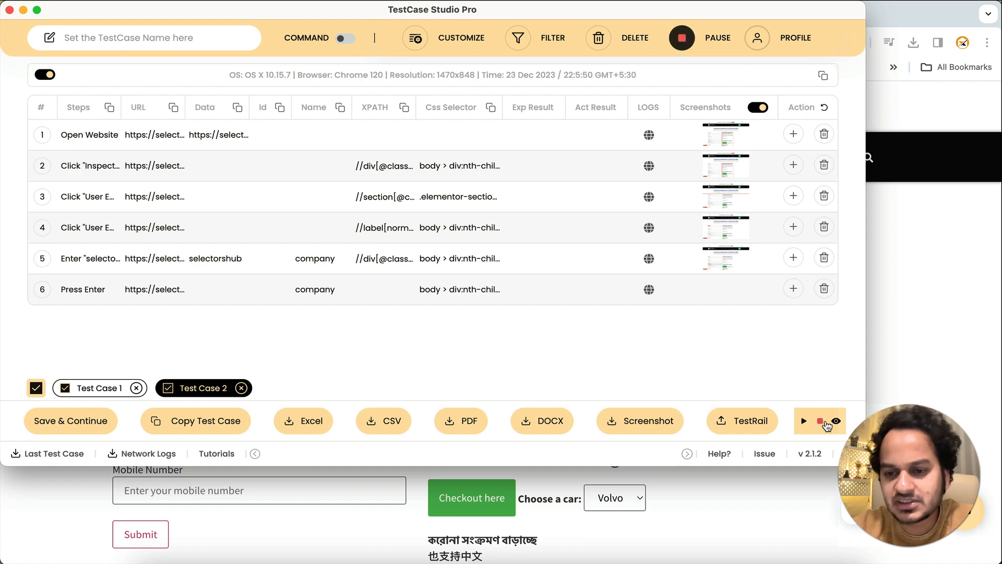
{"action": "left_click", "coordinate": [822, 422]}
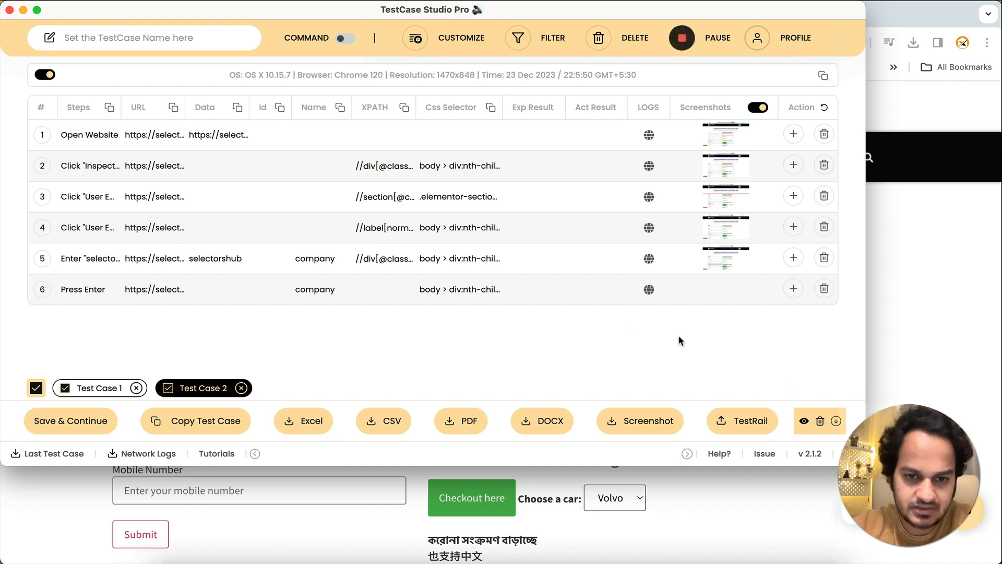
{"action": "left_click", "coordinate": [9, 10]}
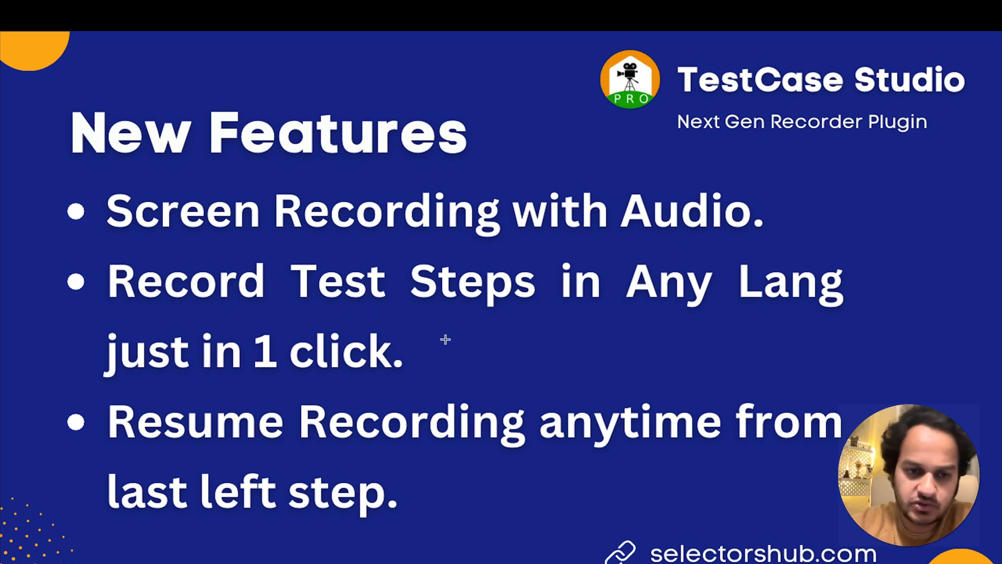
Step: Relaunch TestCase Studio Pro from the practice page and record following the SelectorsHub logo link as a test step
{"action": "key", "text": "ctrl+Left"}
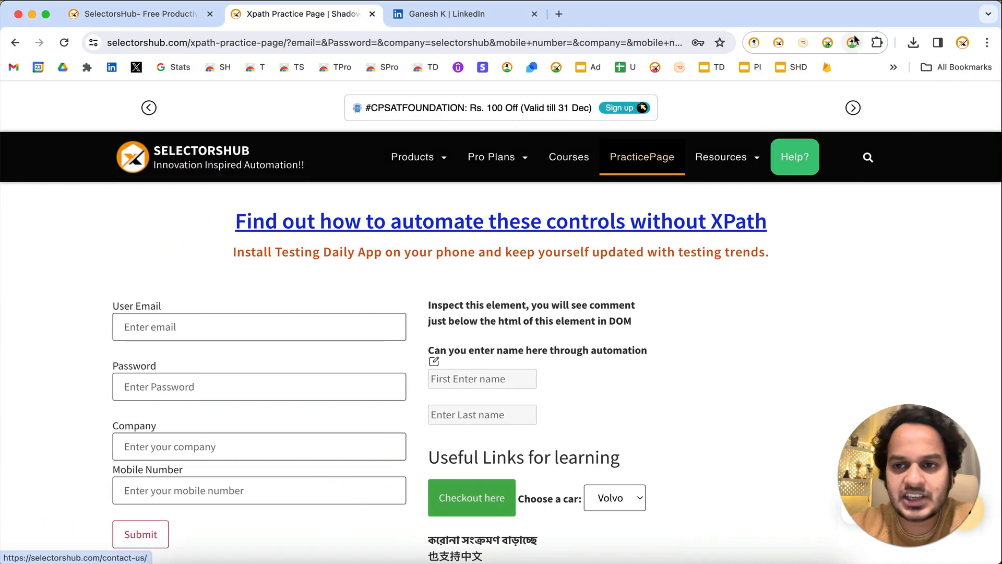
{"action": "left_click", "coordinate": [853, 42]}
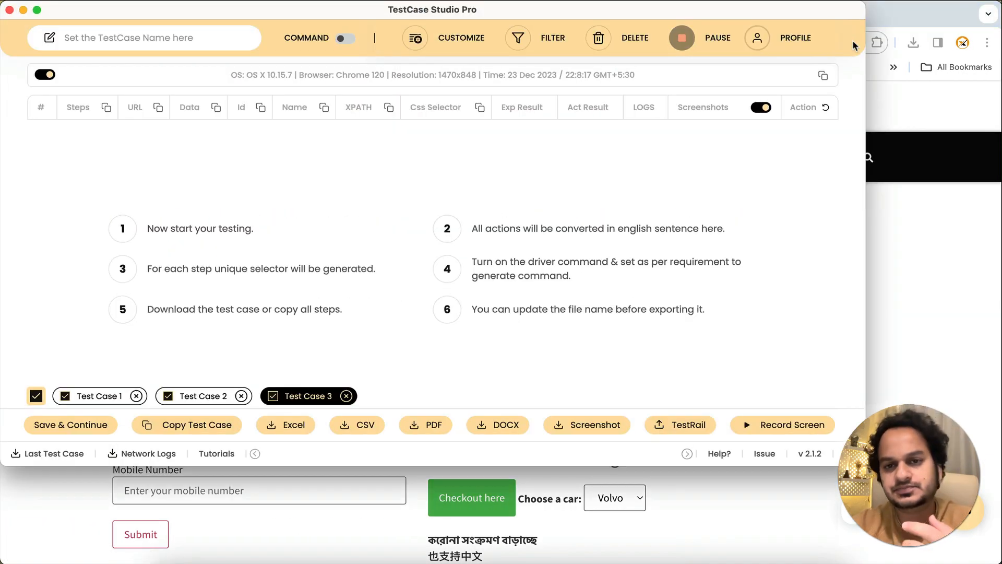
{"action": "left_click", "coordinate": [965, 271]}
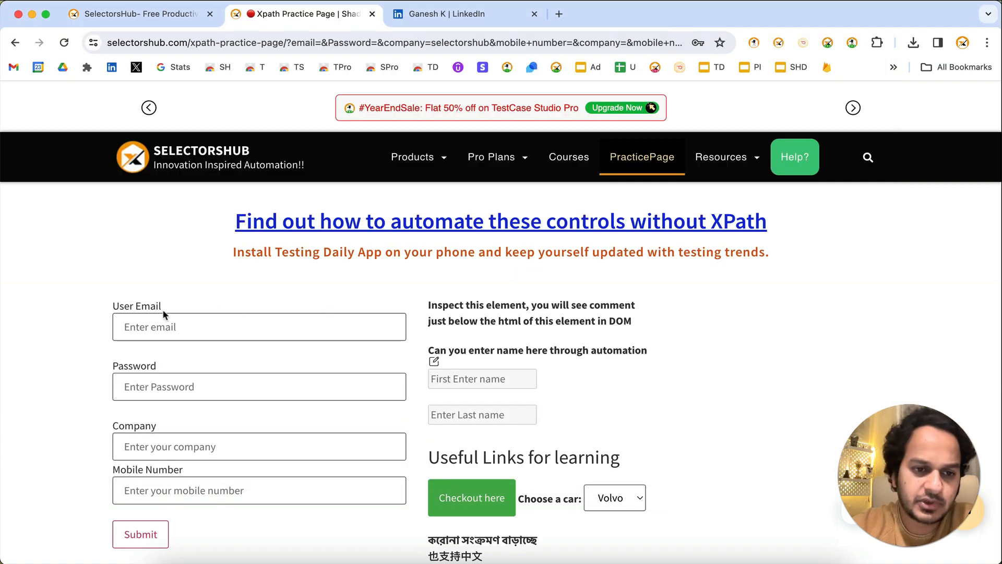
{"action": "left_click", "coordinate": [224, 166]}
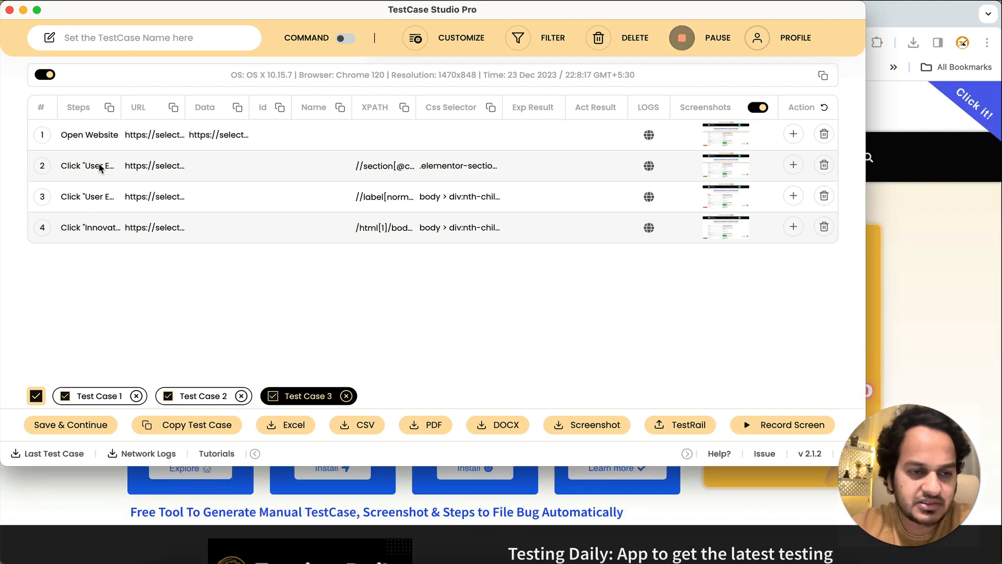
Step: Hide the URL, Data, Id and Name columns from the test case table through the column customization settings
{"action": "left_click", "coordinate": [415, 37]}
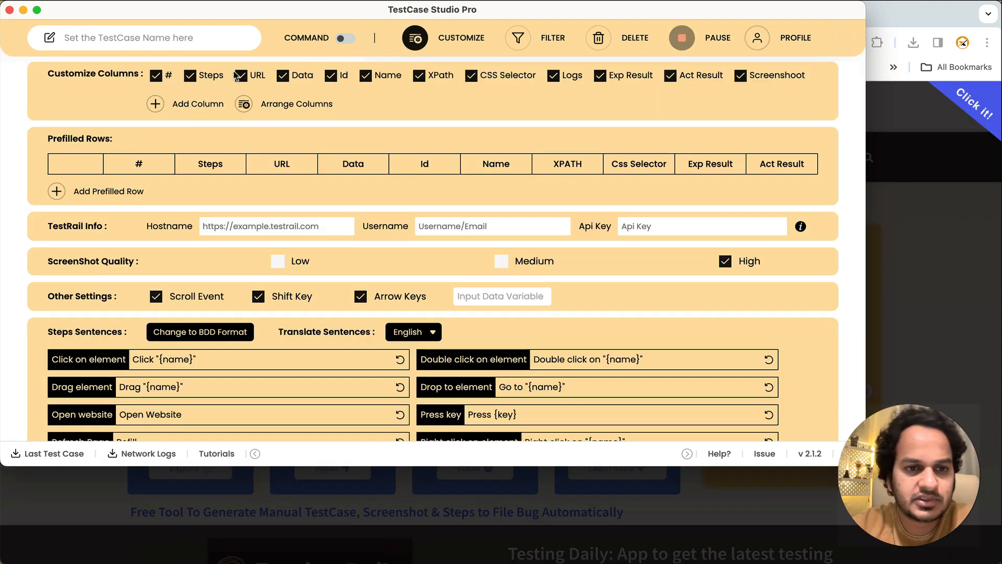
{"action": "left_click", "coordinate": [241, 75]}
{"action": "left_click", "coordinate": [188, 78]}
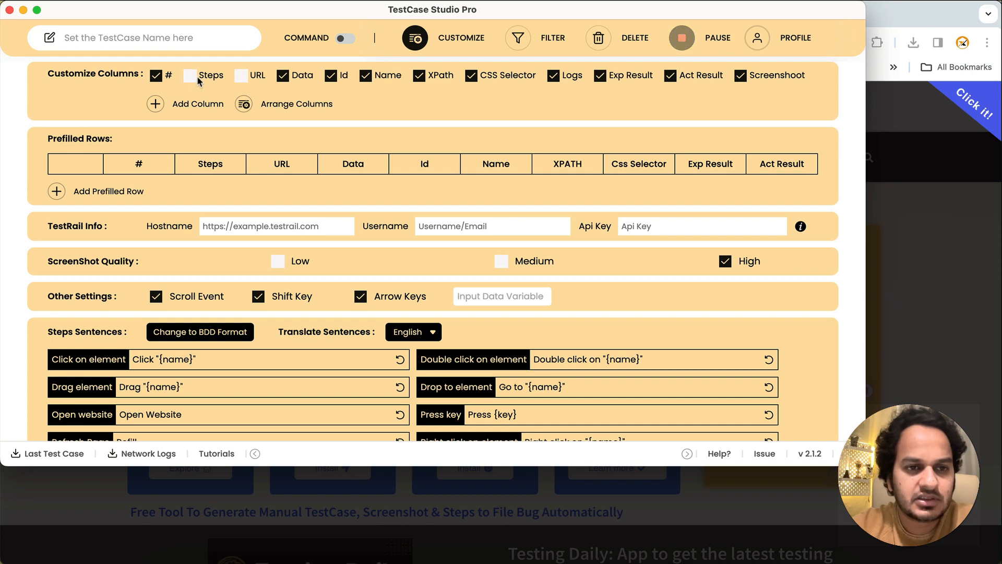
{"action": "left_click", "coordinate": [189, 76]}
{"action": "left_click", "coordinate": [284, 77]}
{"action": "left_click", "coordinate": [332, 77]}
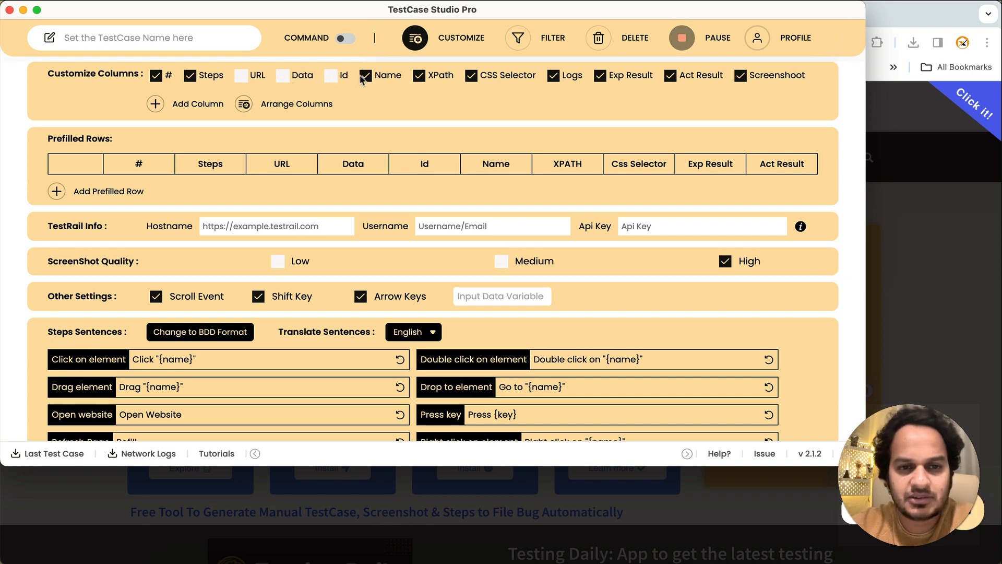
{"action": "left_click", "coordinate": [365, 76]}
{"action": "left_click", "coordinate": [414, 38]}
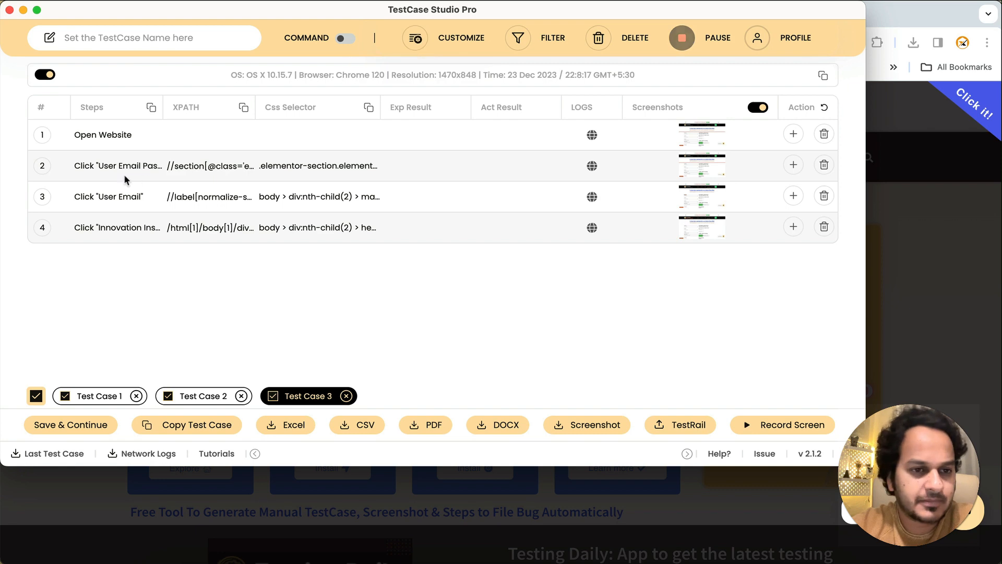
Step: Hide the XPath, CSS Selector and Logs columns from the test case table as well
{"action": "left_click", "coordinate": [414, 37]}
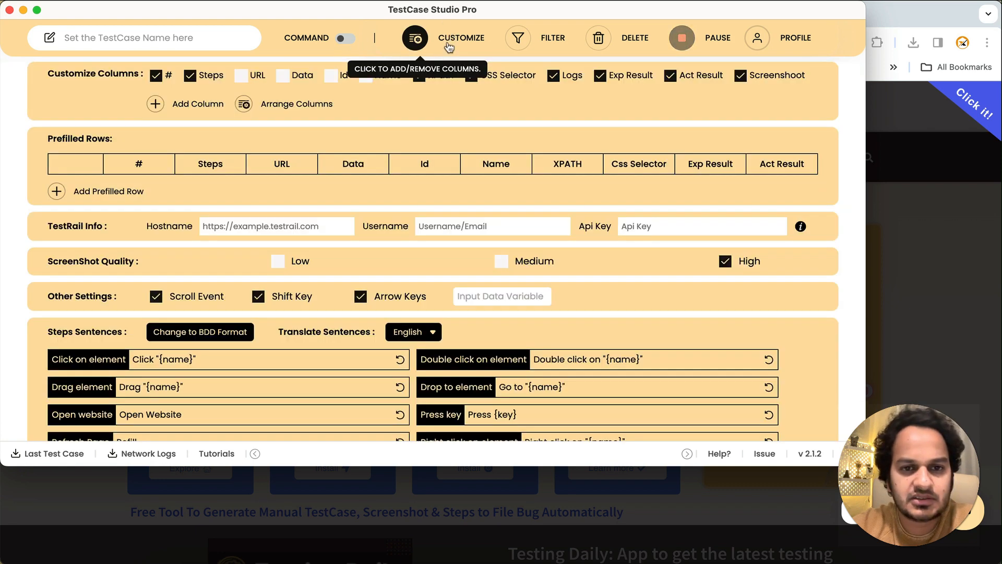
{"action": "left_click", "coordinate": [421, 76]}
{"action": "left_click", "coordinate": [471, 76]}
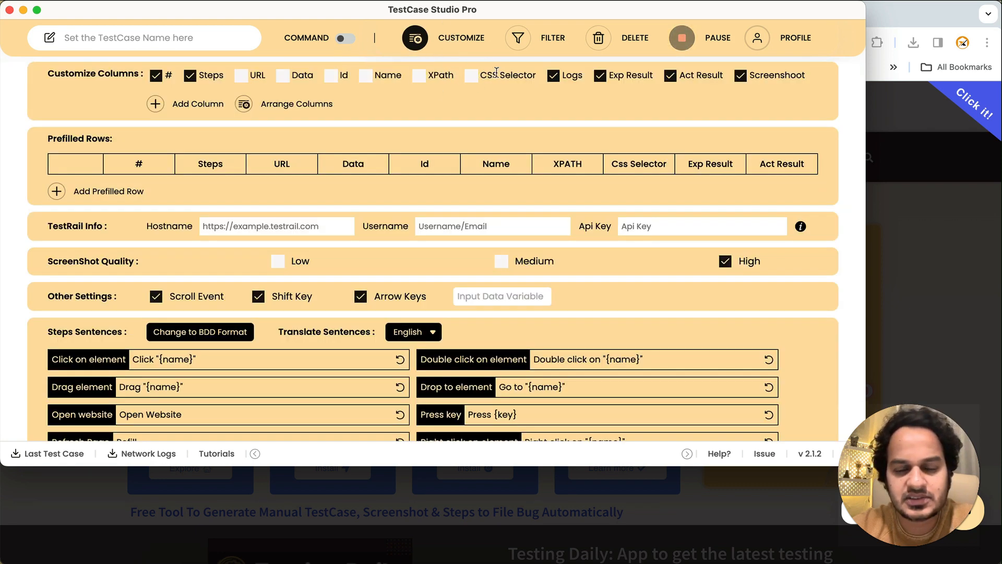
{"action": "left_click", "coordinate": [467, 44]}
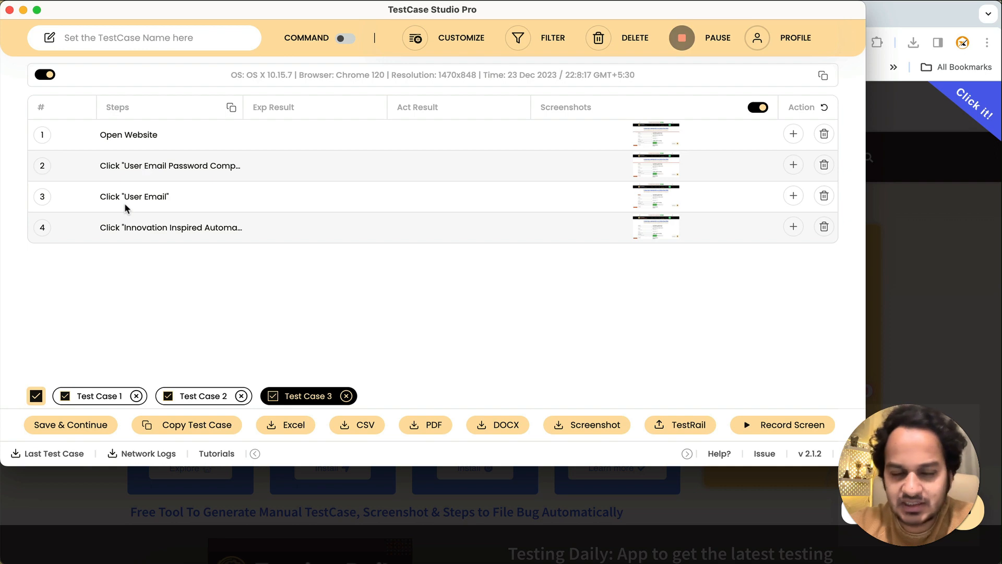
Step: Reopen the customization settings at the Steps Sentences section
{"action": "left_click", "coordinate": [415, 38]}
{"action": "scroll", "coordinate": [369, 320], "scroll_direction": "down", "scroll_amount": 3}
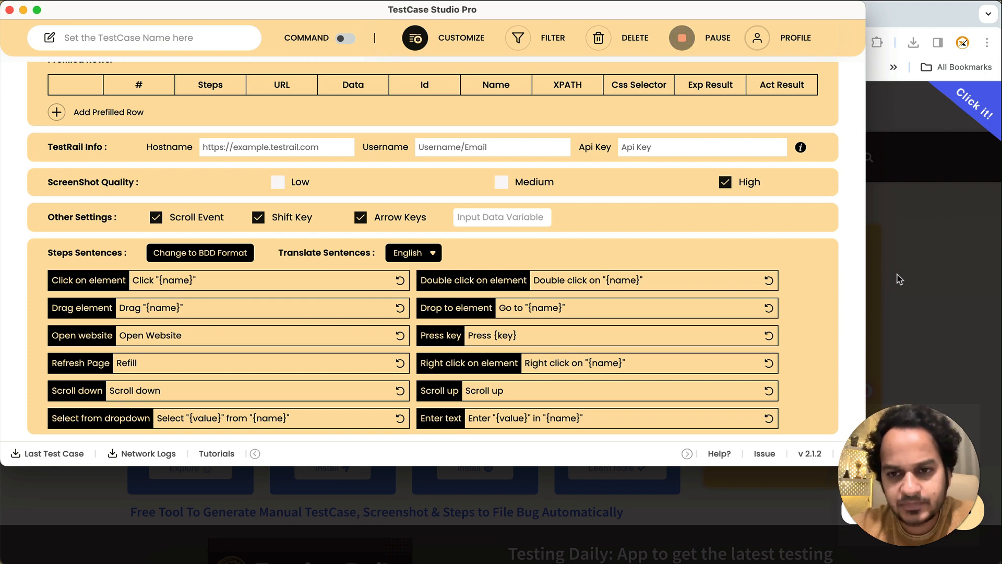
Step: Switch to Chrome, open the bookmarked UIDAI Contact & Support page in a new tab and change its language to Hindi
{"action": "left_click", "coordinate": [929, 288]}
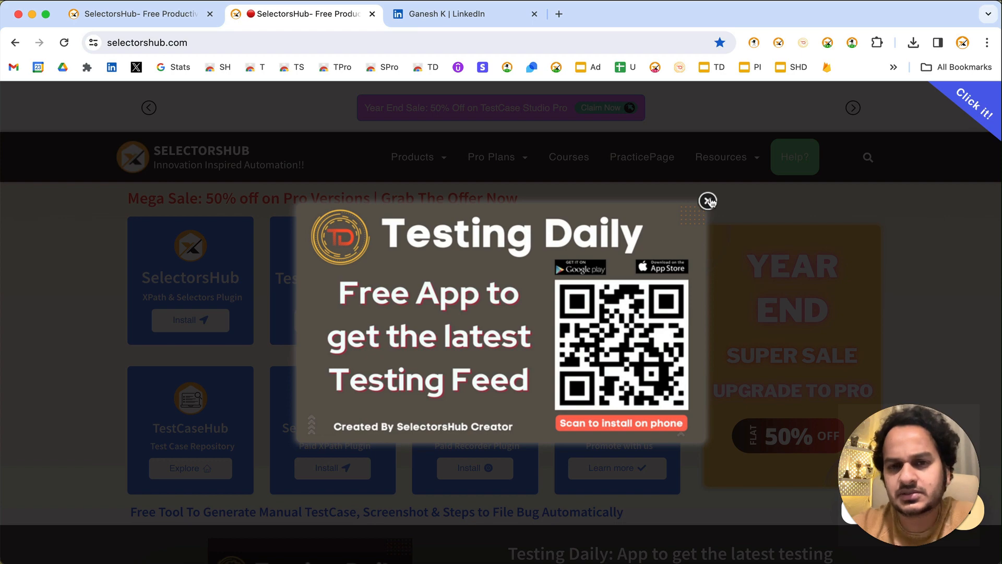
{"action": "left_click", "coordinate": [559, 14]}
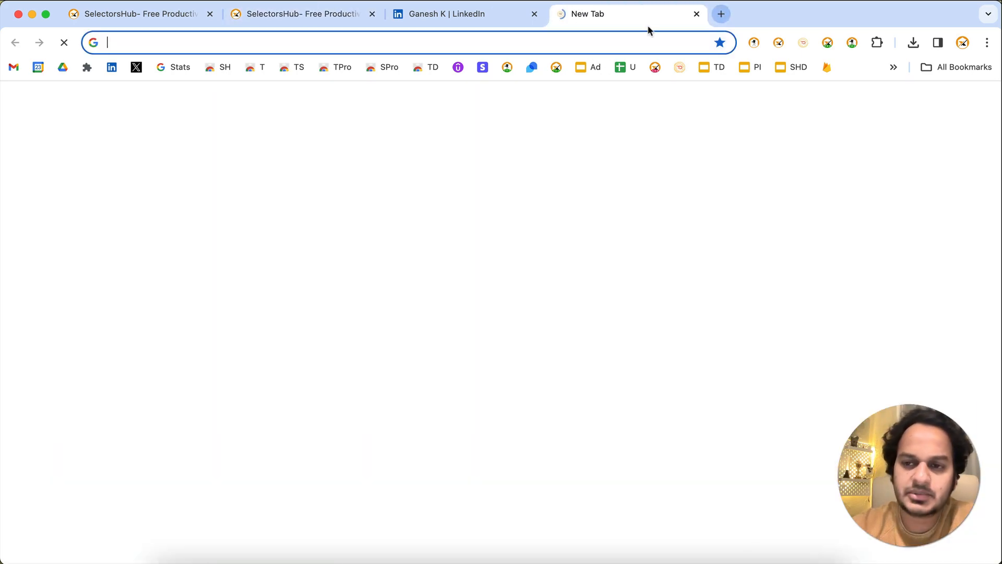
{"action": "left_click", "coordinate": [893, 67]}
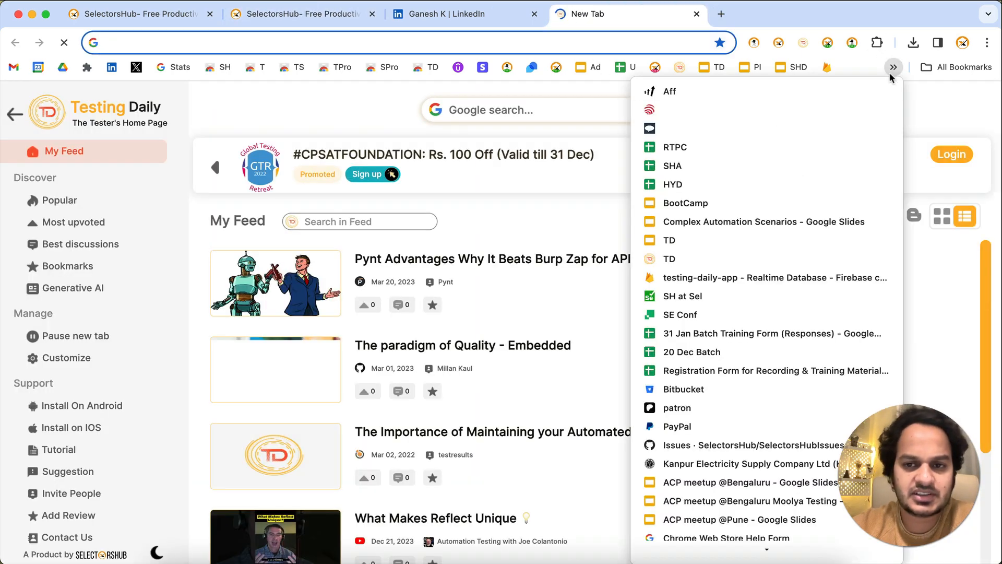
{"action": "left_click", "coordinate": [660, 109]}
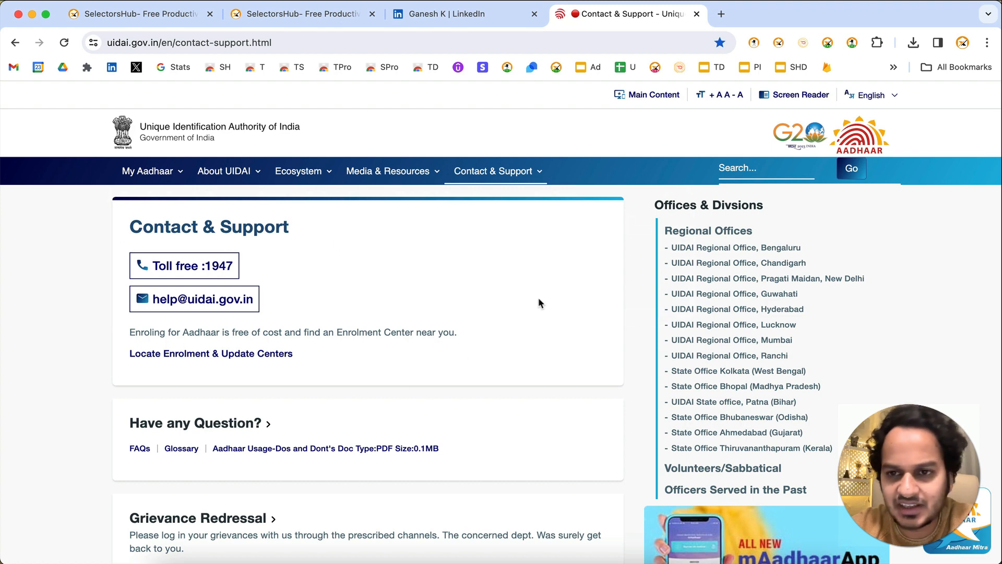
{"action": "left_click", "coordinate": [894, 95]}
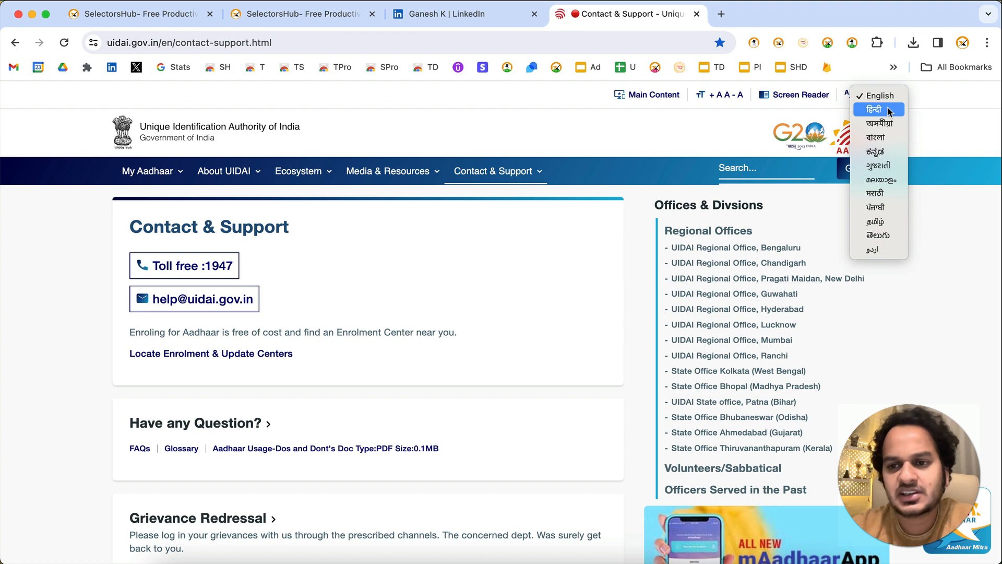
{"action": "left_click", "coordinate": [887, 110]}
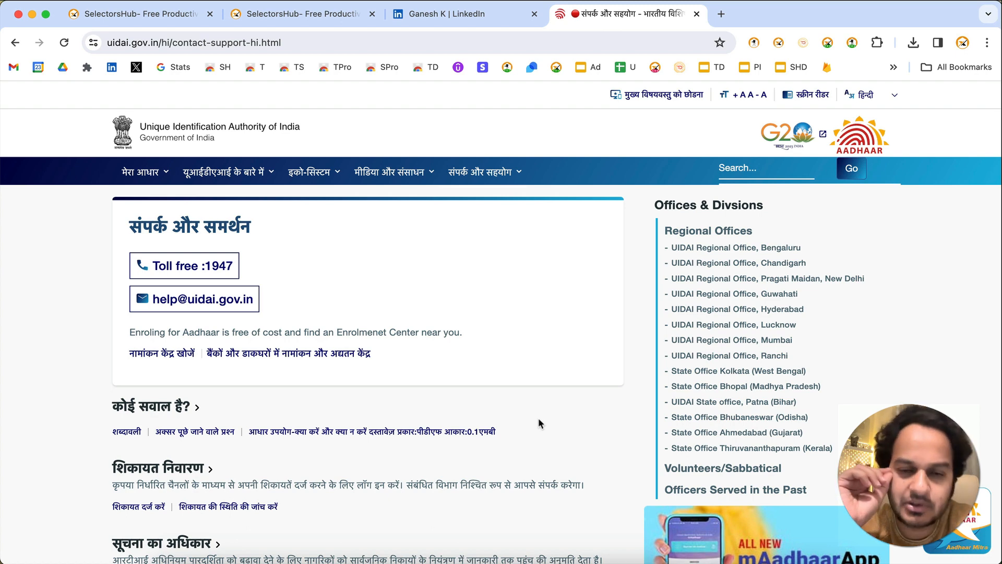
Step: Return to TestCase Studio Pro and select the word "Click" in the Click on element sentence
{"action": "key", "text": "super+grave"}
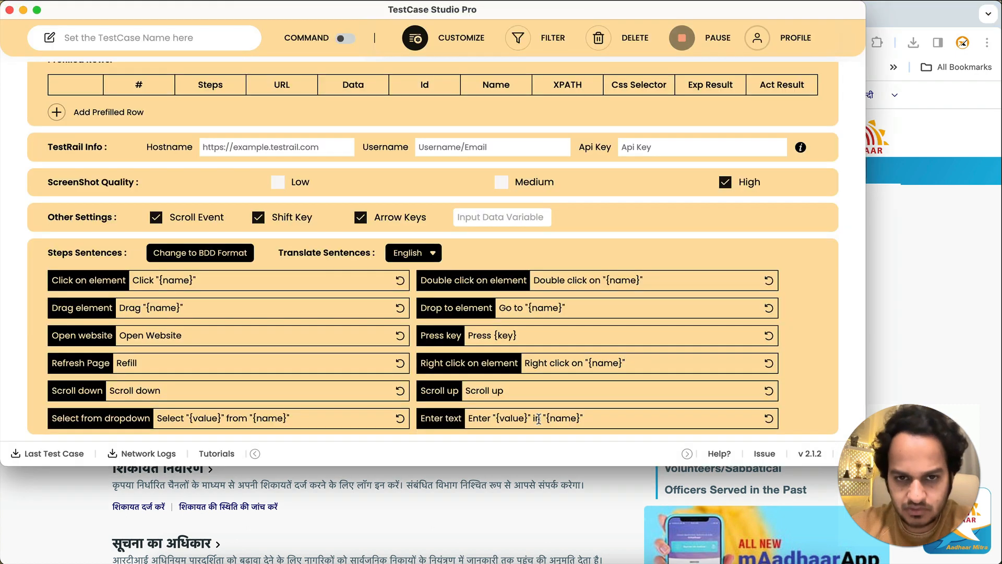
{"action": "double_click", "coordinate": [143, 280]}
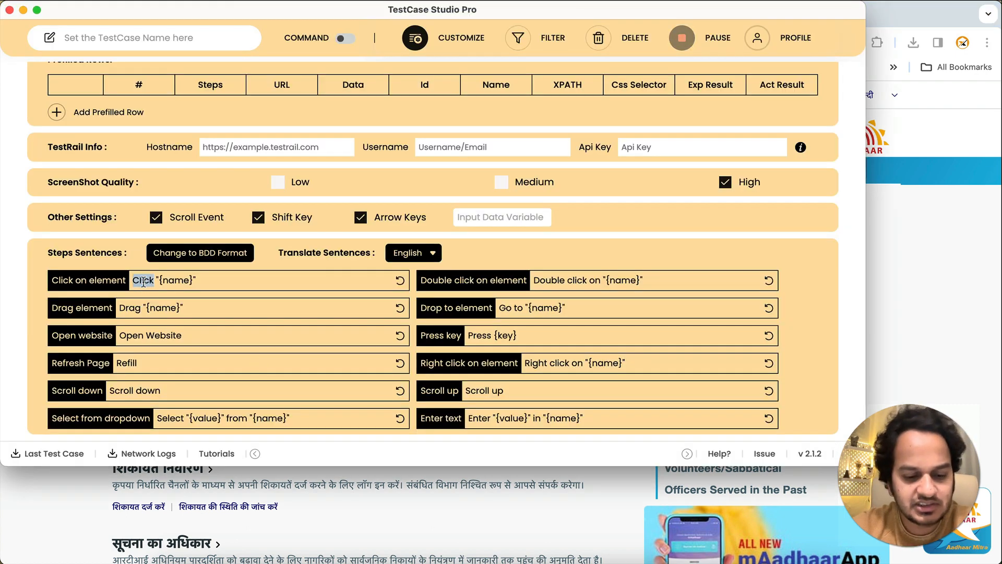
{"action": "key", "text": "super+Tab"}
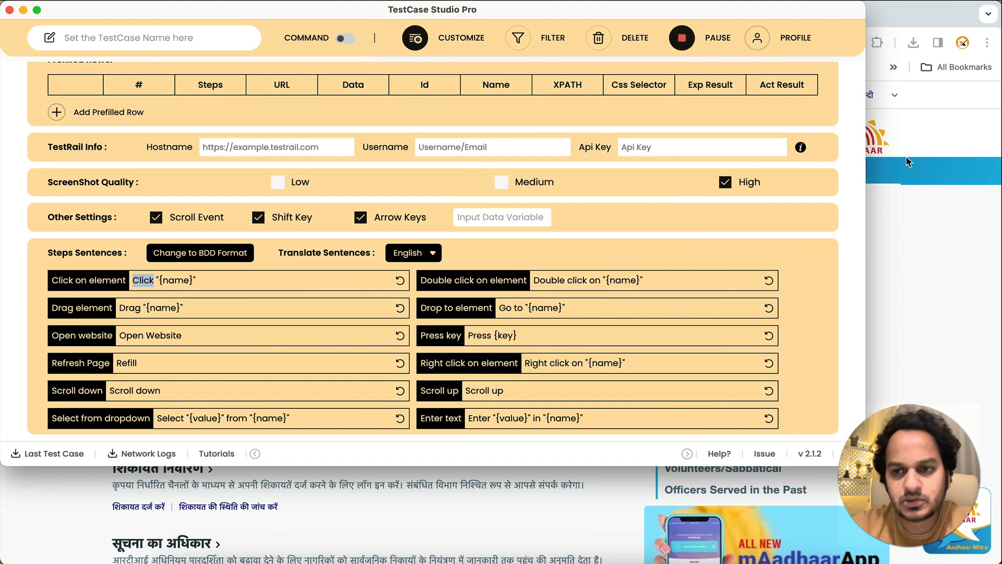
Step: Switch to Chrome and search Google in a new tab for "translate english to hindi"
{"action": "left_click", "coordinate": [922, 228]}
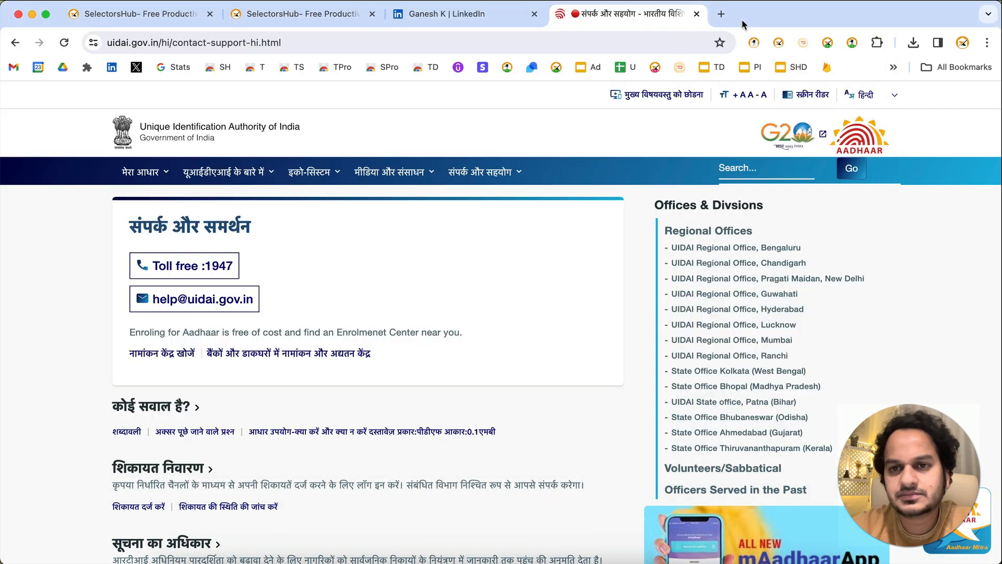
{"action": "left_click", "coordinate": [721, 14]}
{"action": "type", "text": "trans"}
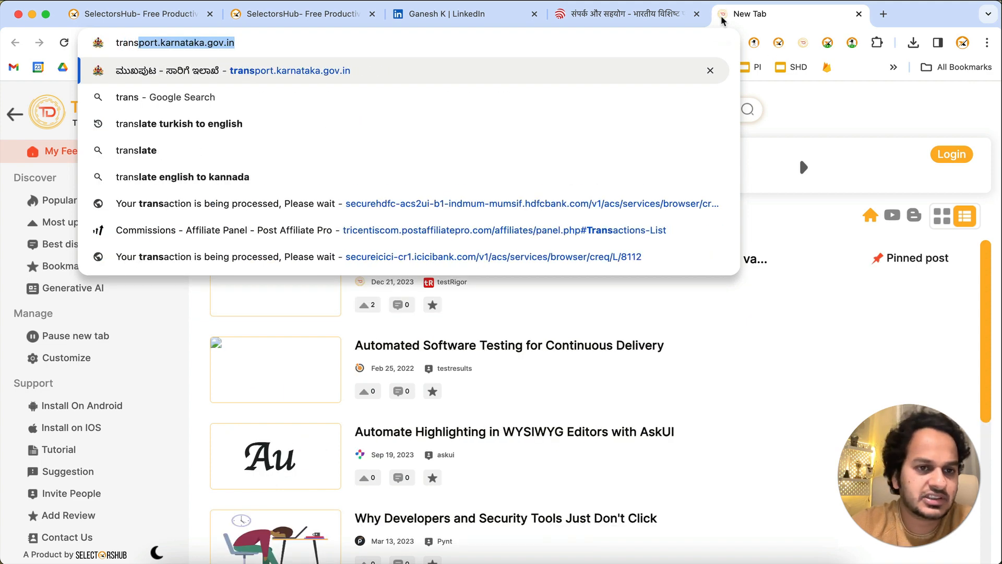
{"action": "key", "text": "Down"}
{"action": "key", "text": "Down"}
{"action": "key", "text": "Down"}
{"action": "key", "text": "Up"}
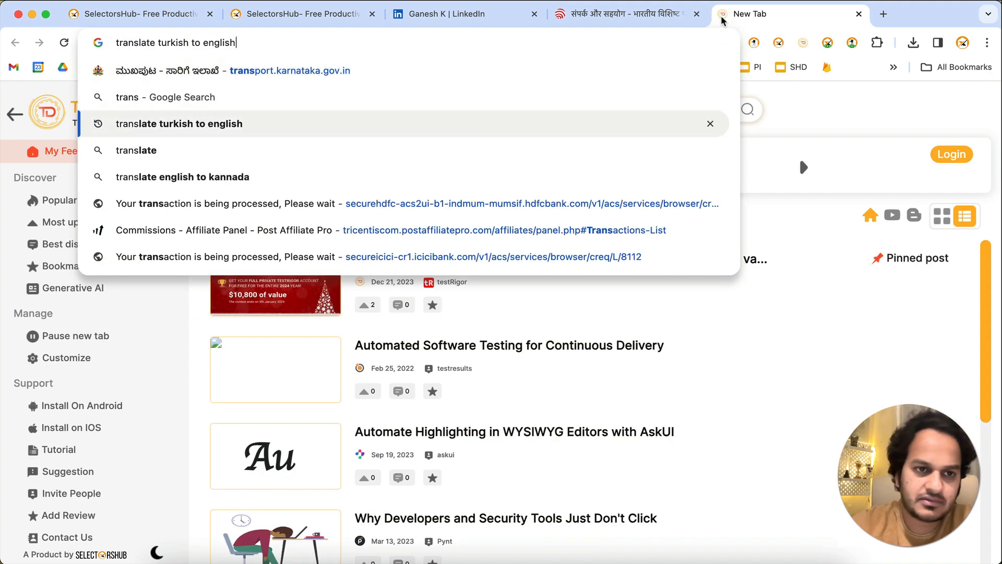
{"action": "double_click", "coordinate": [170, 41]}
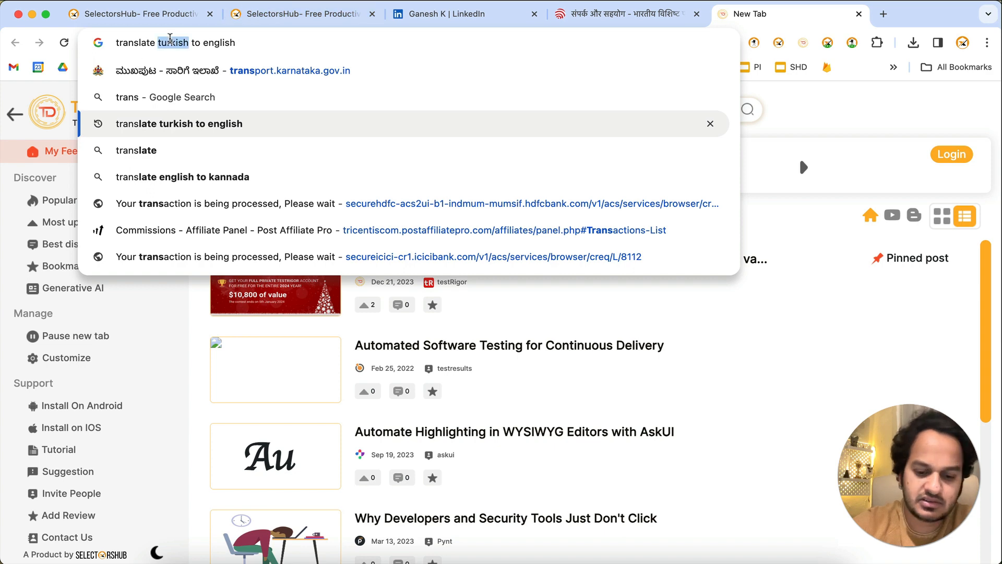
{"action": "type", "text": "hin"}
{"action": "key", "text": "BackSpace"}
{"action": "key", "text": "BackSpace"}
{"action": "key", "text": "BackSpace"}
{"action": "type", "text": "engli"}
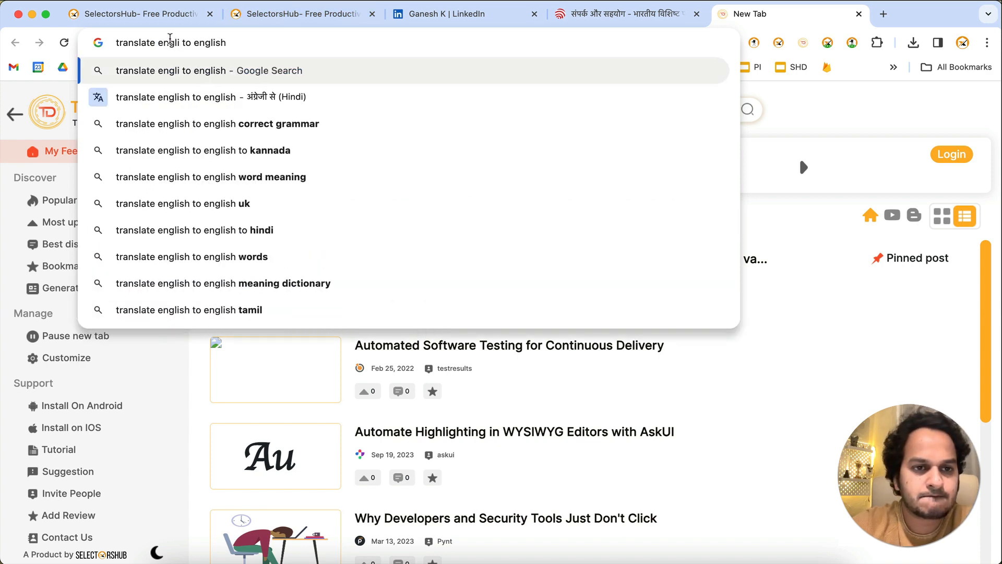
{"action": "type", "text": "sh"}
{"action": "key", "text": "BackSpace"}
{"action": "key", "text": "BackSpace"}
{"action": "key", "text": "BackSpace"}
{"action": "key", "text": "BackSpace"}
{"action": "key", "text": "BackSpace"}
{"action": "key", "text": "BackSpace"}
{"action": "key", "text": "BackSpace"}
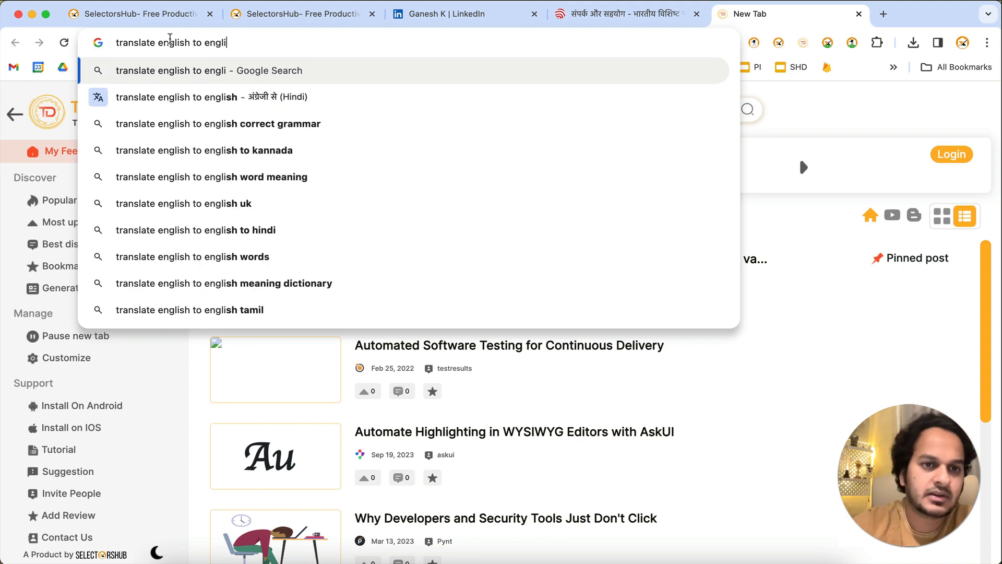
{"action": "type", "text": "hindi"}
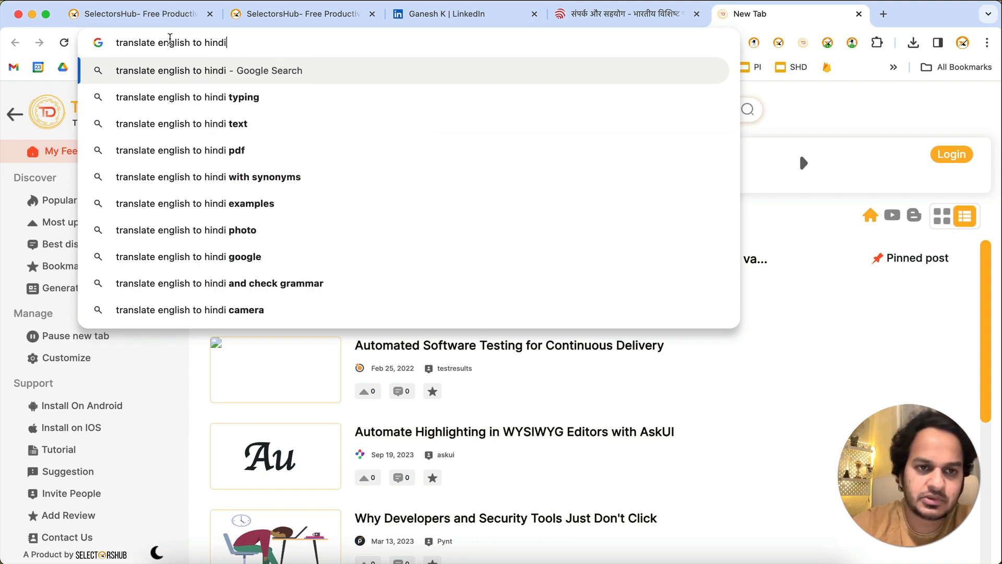
{"action": "key", "text": "Return"}
Step: Translate "Click" from English to Hindi in Google's translation box and copy the Hindi word
{"action": "type", "text": "Click"}
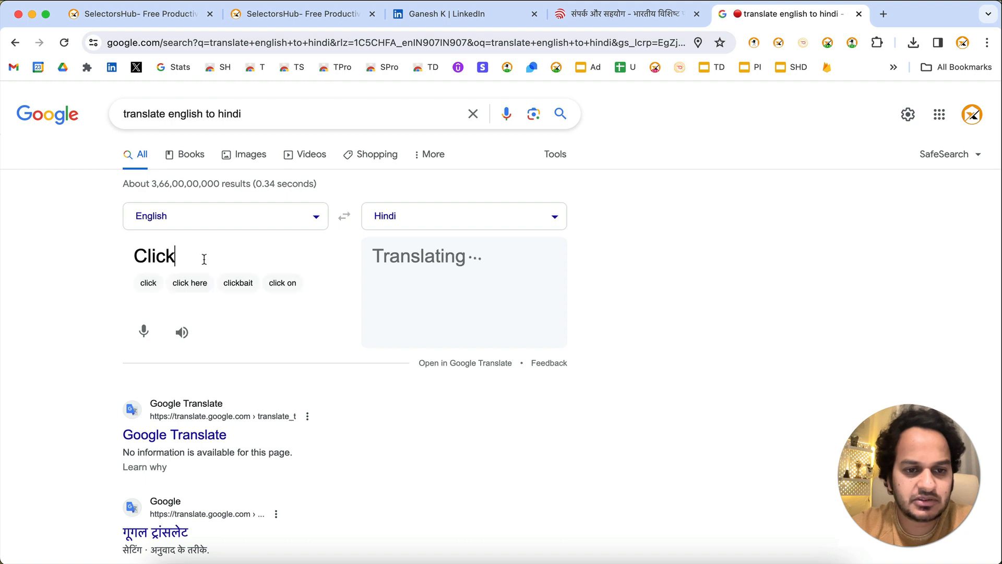
{"action": "left_click_drag", "start_coordinate": [425, 257], "coordinate": [365, 257]}
{"action": "key", "text": "super+c"}
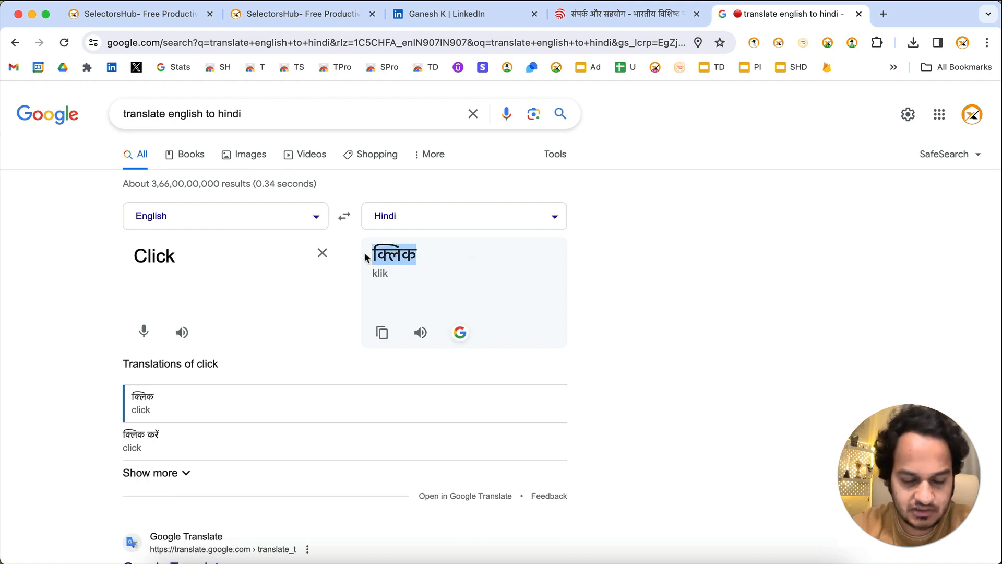
Step: Back in TestCase Studio Pro, replace the selected "Click" with "क्लिक" in the Click on element sentence
{"action": "key", "text": "super+Tab"}
{"action": "key", "text": "super+grave"}
{"action": "key", "text": "super+grave"}
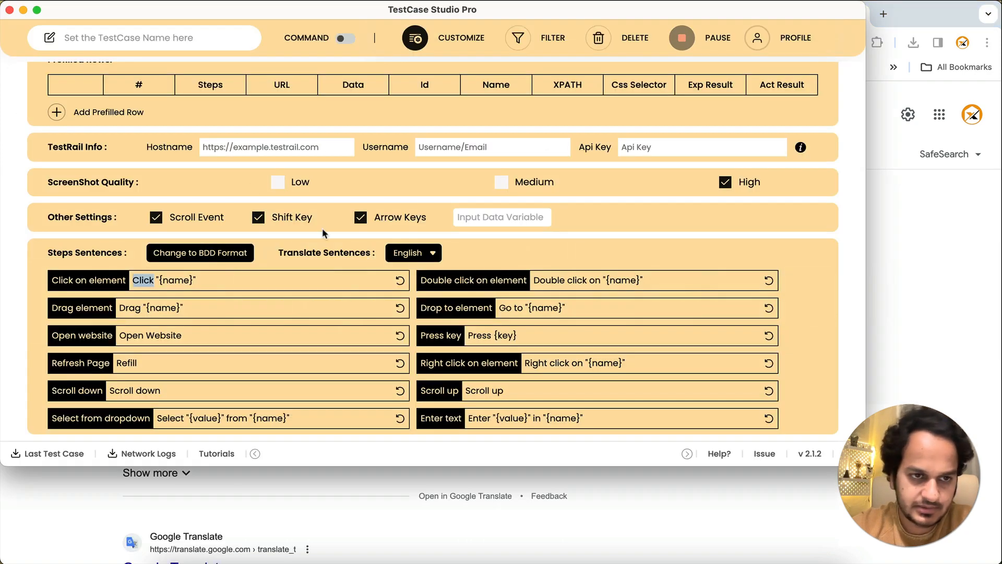
{"action": "key", "text": "super+v"}
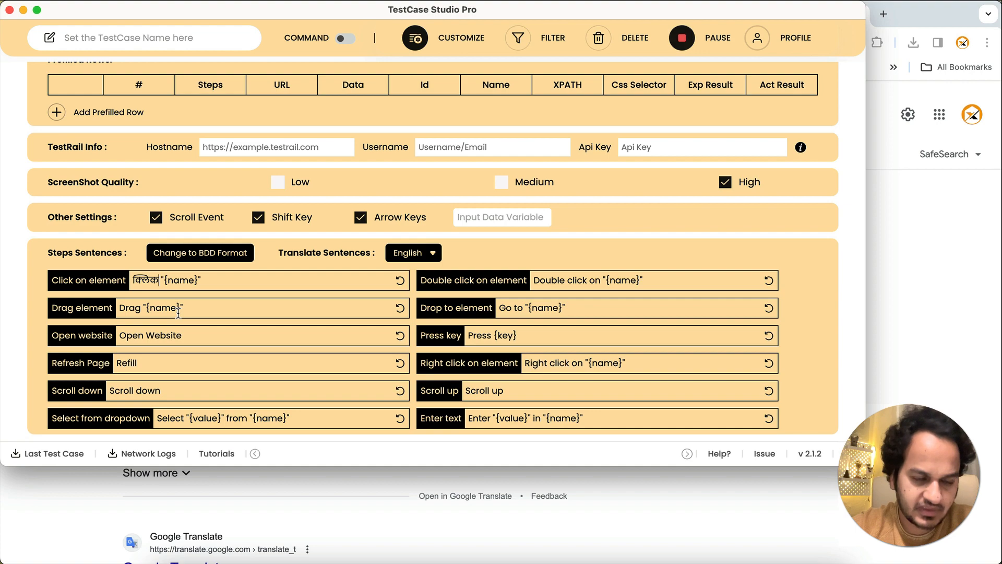
Step: Select the word "Drag" in the Drag element sentence
{"action": "double_click", "coordinate": [129, 308]}
{"action": "key", "text": "super+Tab"}
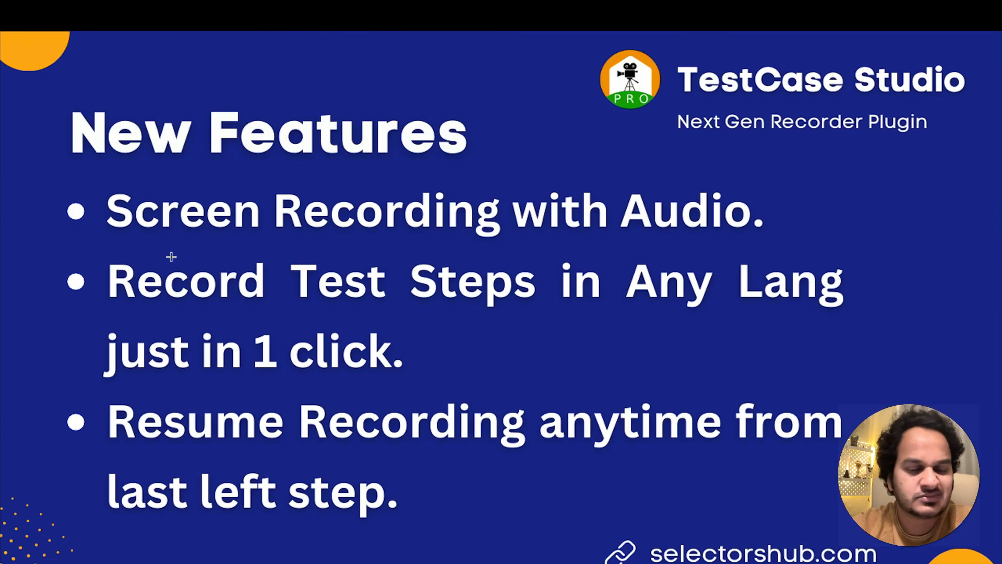
{"action": "key", "text": "super+Tab"}
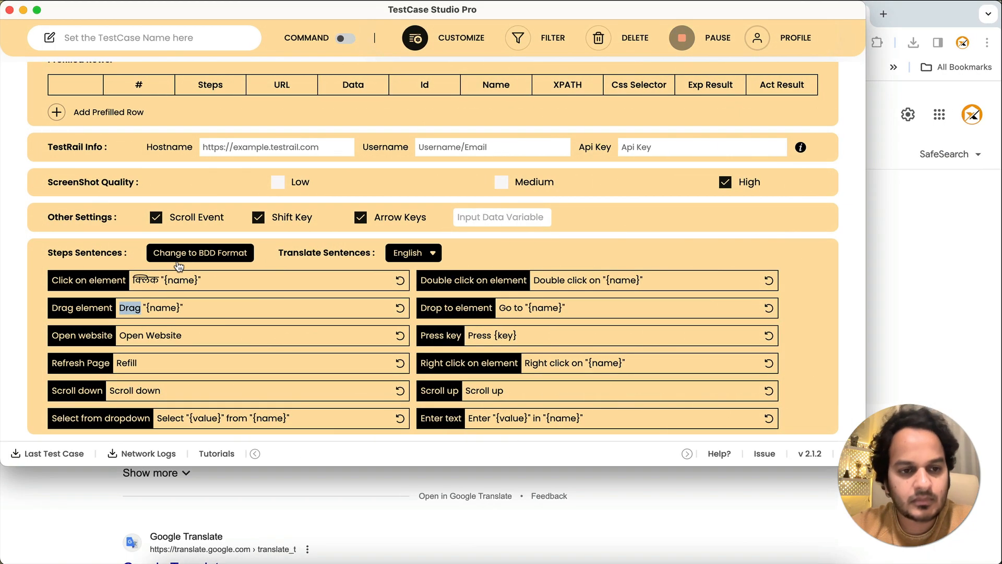
Step: Switch to Chrome, translate "Drag" to Hindi in Google's translation box and select the translated word for copying
{"action": "left_click", "coordinate": [70, 524]}
{"action": "double_click", "coordinate": [155, 256]}
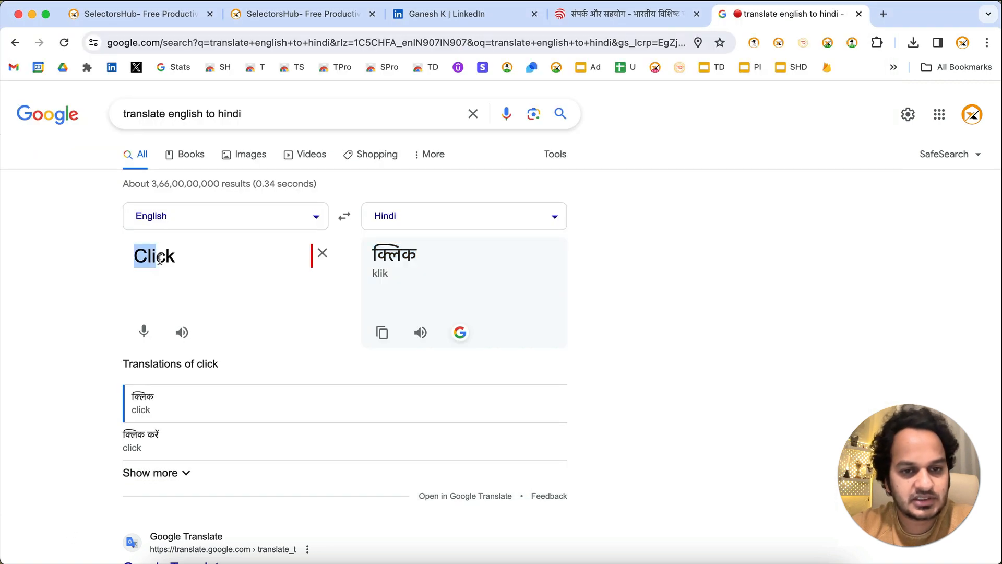
{"action": "type", "text": "Drag"}
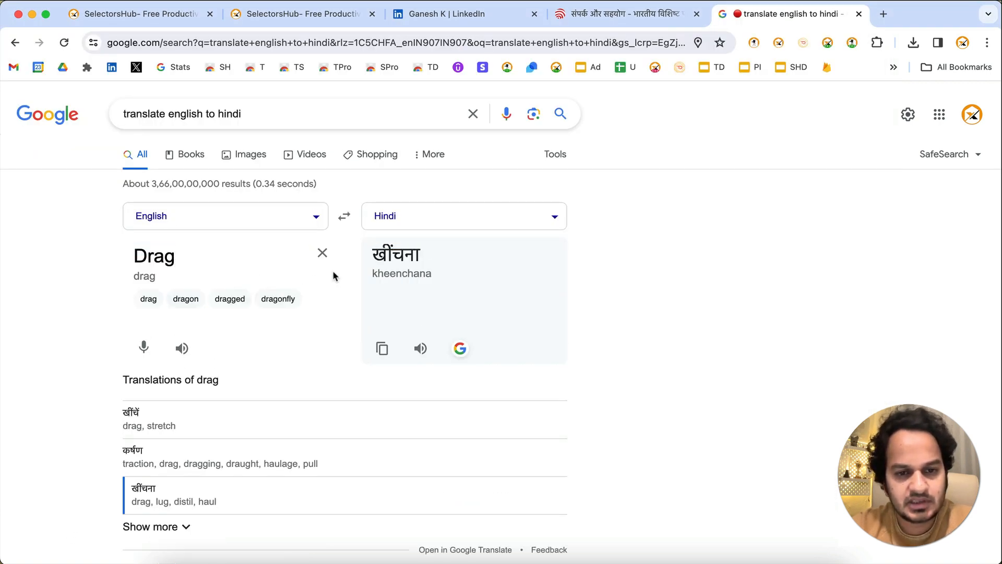
{"action": "left_click_drag", "start_coordinate": [373, 256], "coordinate": [447, 258]}
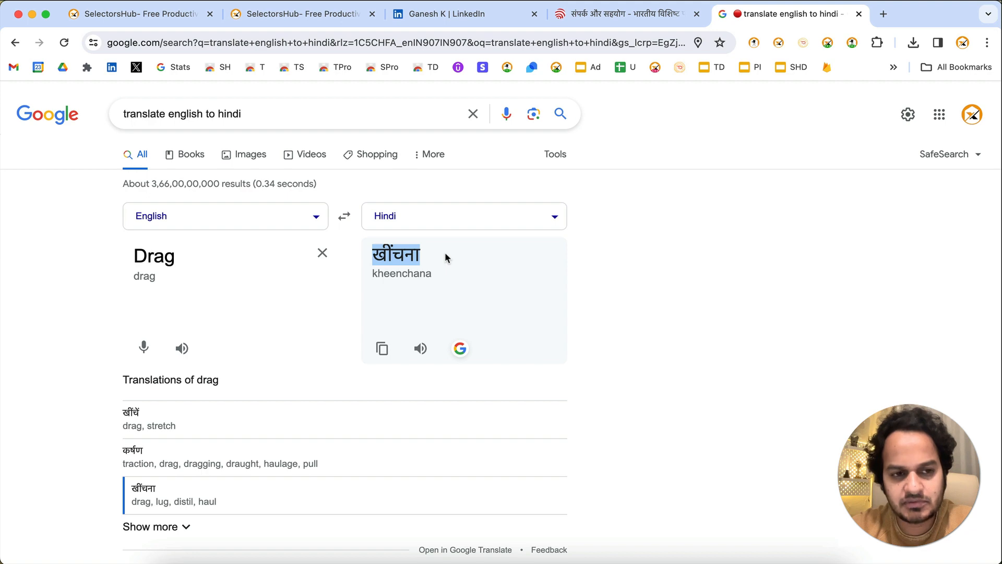
Step: Back in TestCase Studio Pro, replace the selected "Drag" with "खींचना" in the Drag element sentence
{"action": "key", "text": "super+Tab"}
{"action": "key", "text": "super+grave"}
{"action": "key", "text": "super+grave"}
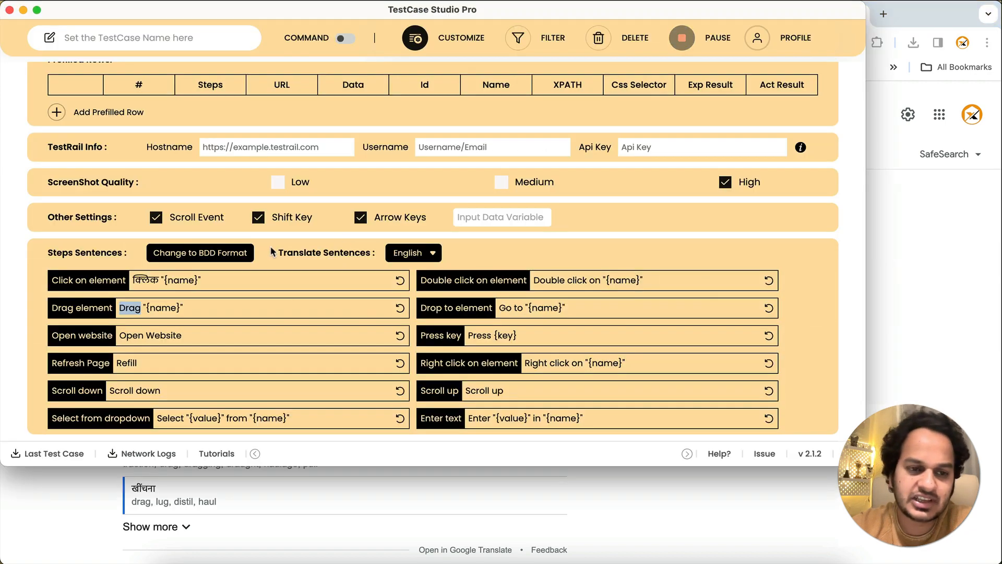
{"action": "type", "text": "खींचना"}
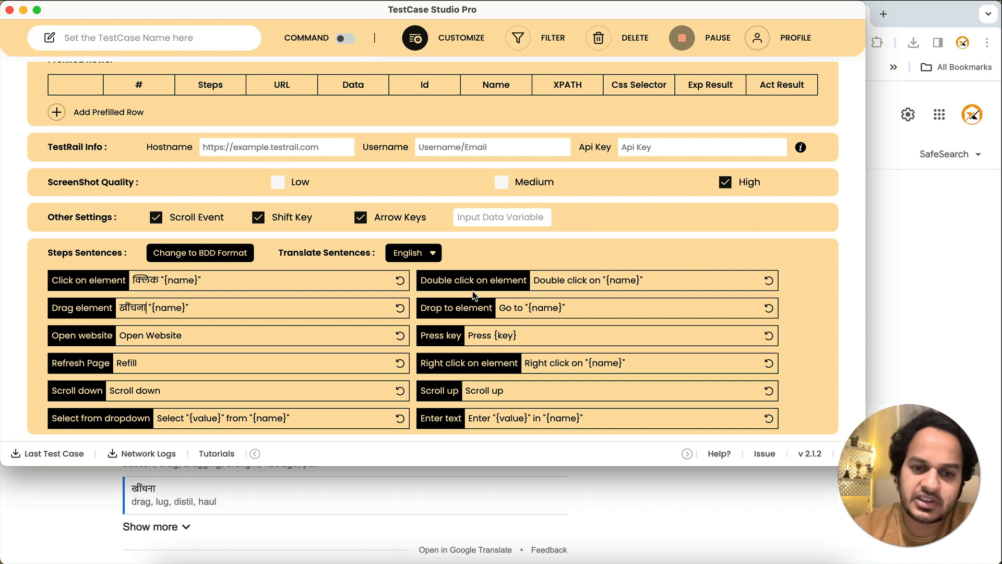
Step: Reset the Click on element and Drag element sentences to their default wording
{"action": "left_click", "coordinate": [399, 280]}
{"action": "left_click", "coordinate": [399, 308]}
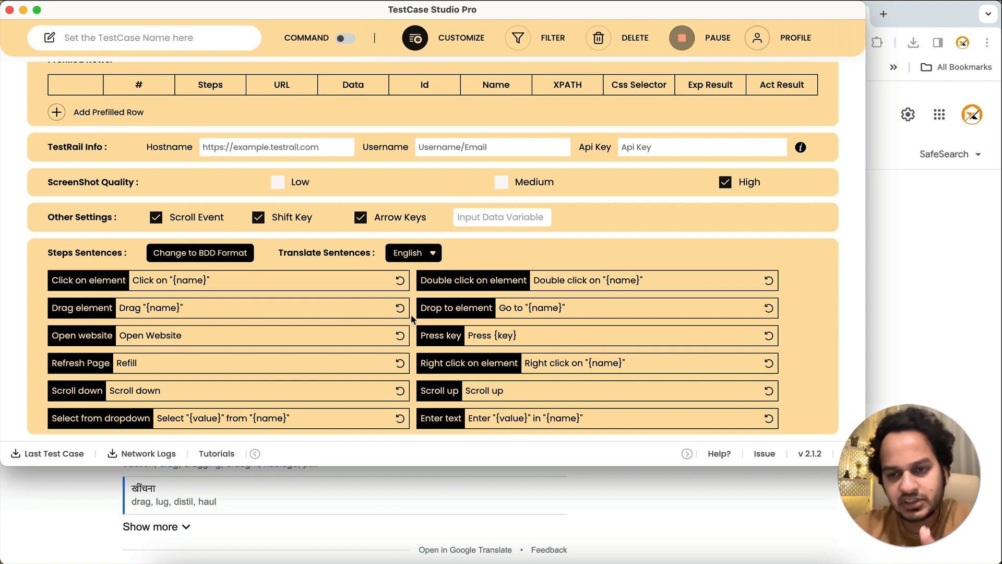
{"action": "left_click", "coordinate": [872, 327]}
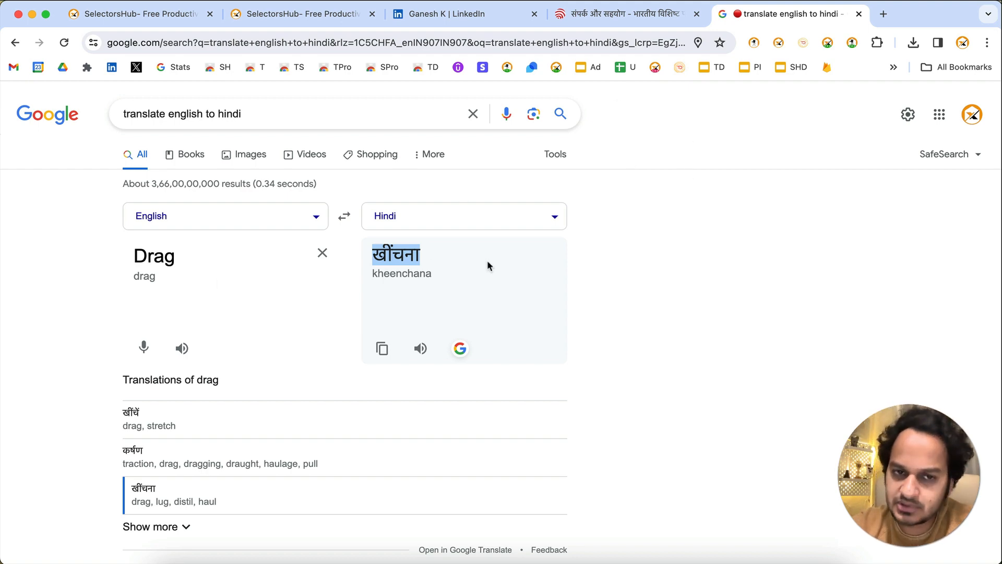
{"action": "key", "text": "super+Tab"}
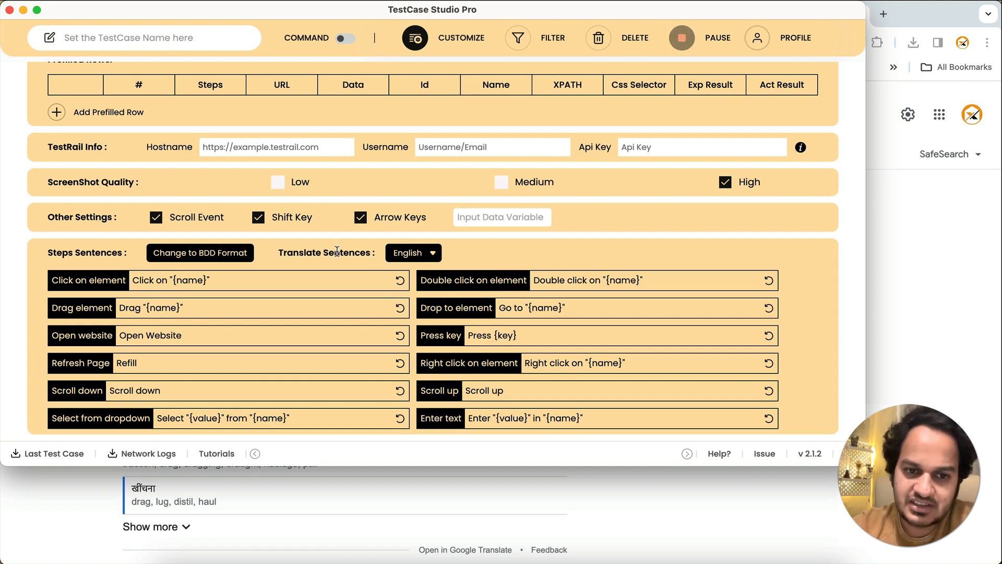
Step: Translate all the step sentences from English to Hindi
{"action": "left_click", "coordinate": [419, 254]}
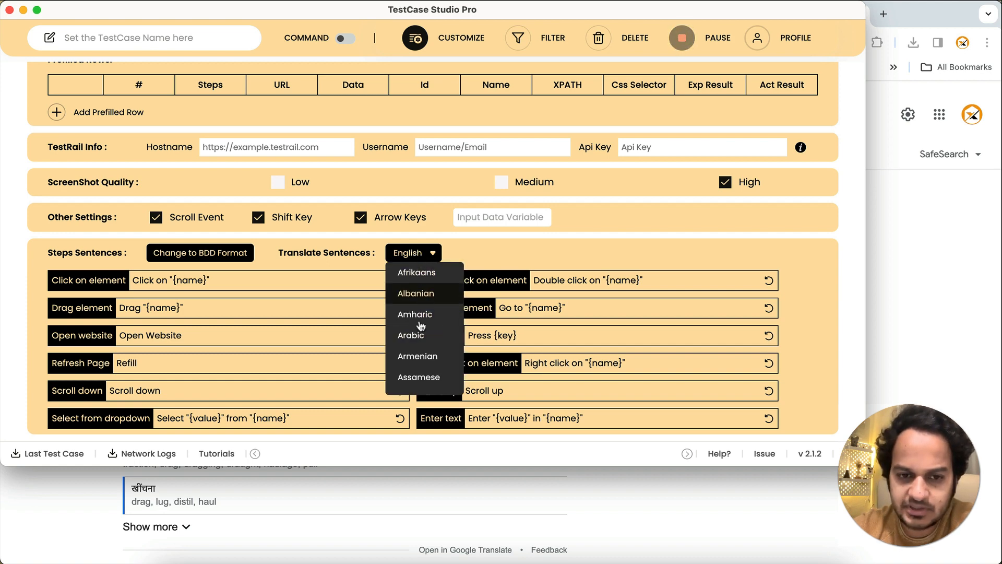
{"action": "scroll", "coordinate": [422, 337], "scroll_direction": "down", "scroll_amount": 3}
{"action": "scroll", "coordinate": [420, 331], "scroll_direction": "down", "scroll_amount": 5}
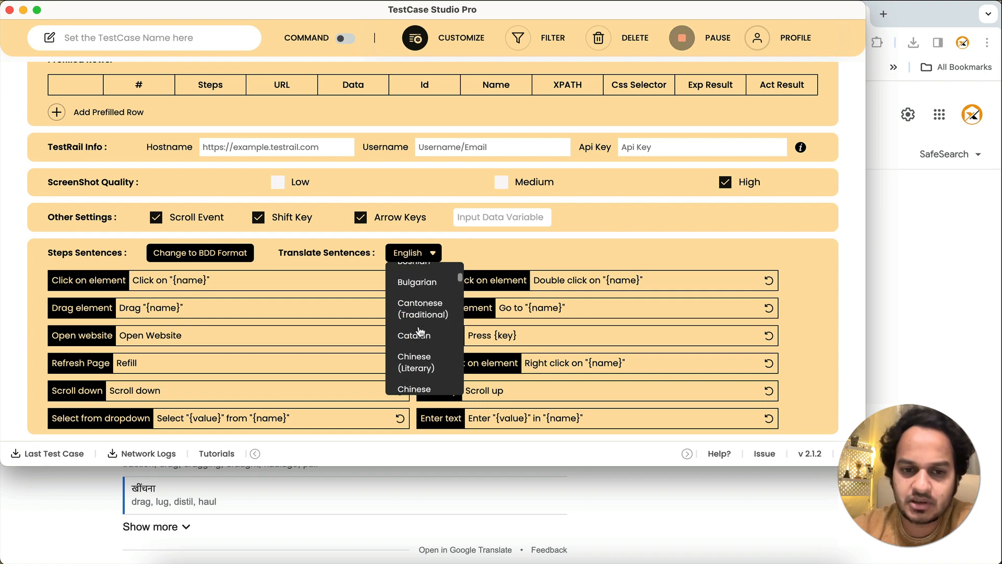
{"action": "scroll", "coordinate": [420, 330], "scroll_direction": "down", "scroll_amount": 6}
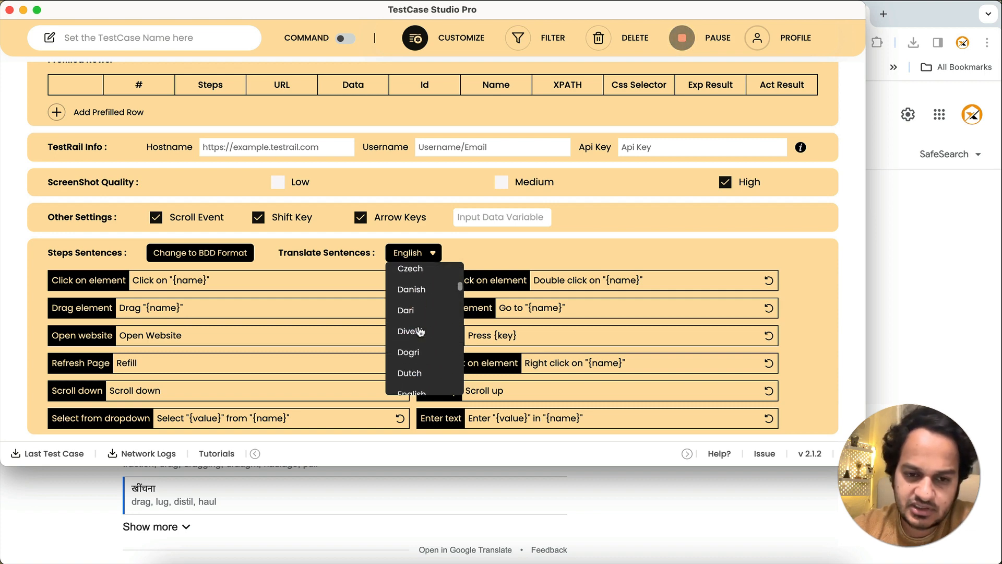
{"action": "scroll", "coordinate": [420, 330], "scroll_direction": "down", "scroll_amount": 6}
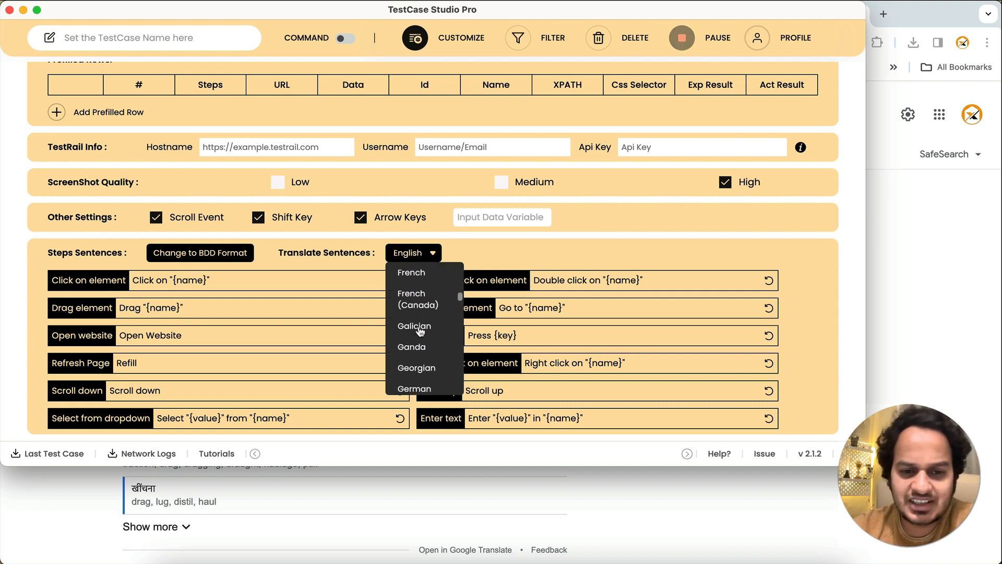
{"action": "scroll", "coordinate": [420, 330], "scroll_direction": "down", "scroll_amount": 4}
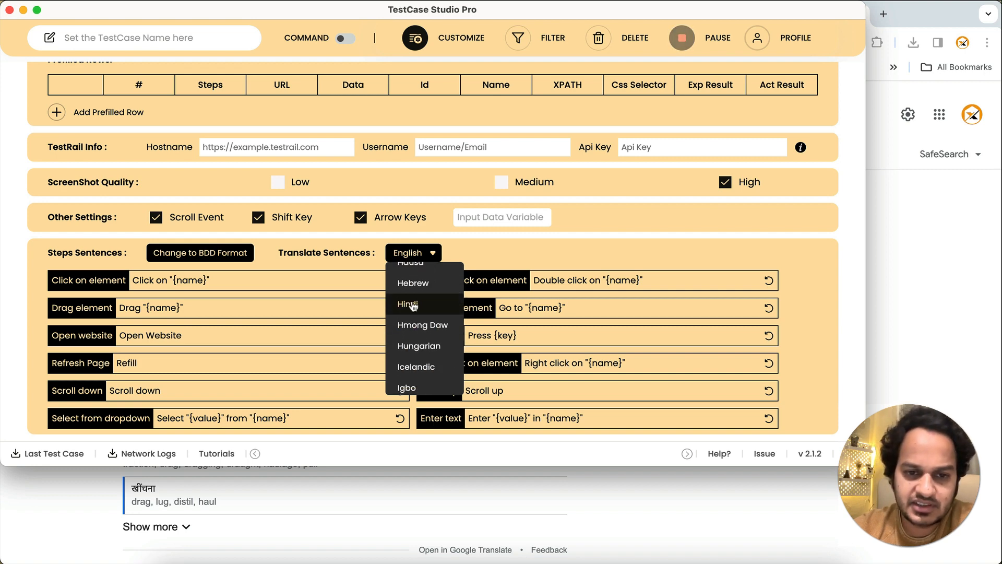
{"action": "left_click", "coordinate": [410, 304]}
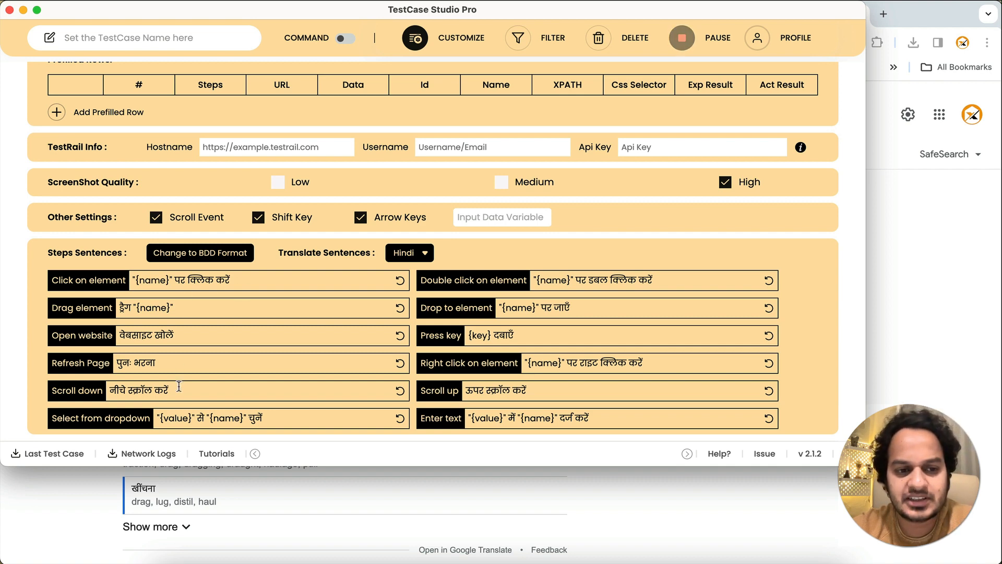
Step: Leave the customization settings and close Test Case 3, Test Case 2 and the original Test Case 1
{"action": "left_click", "coordinate": [446, 39]}
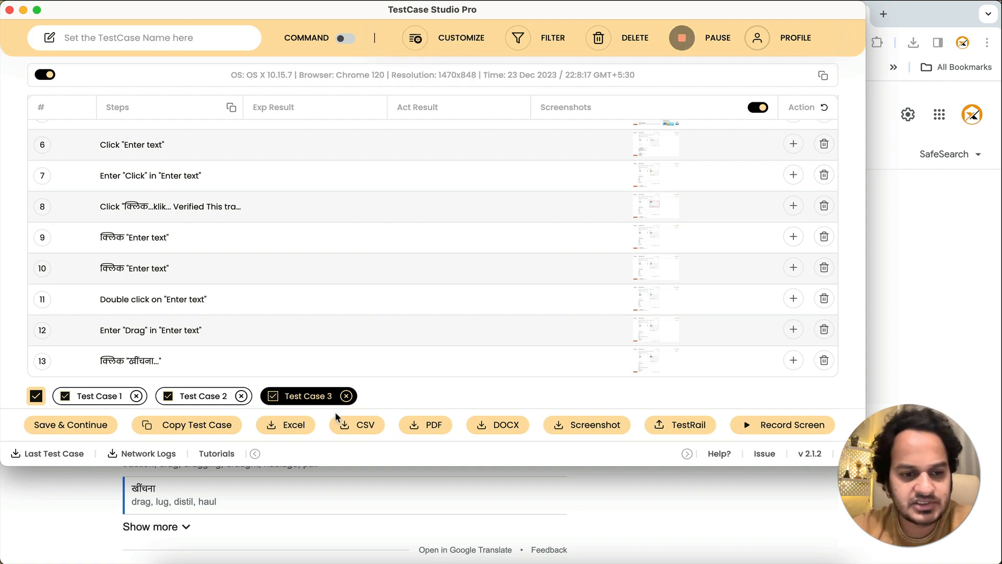
{"action": "left_click", "coordinate": [346, 396]}
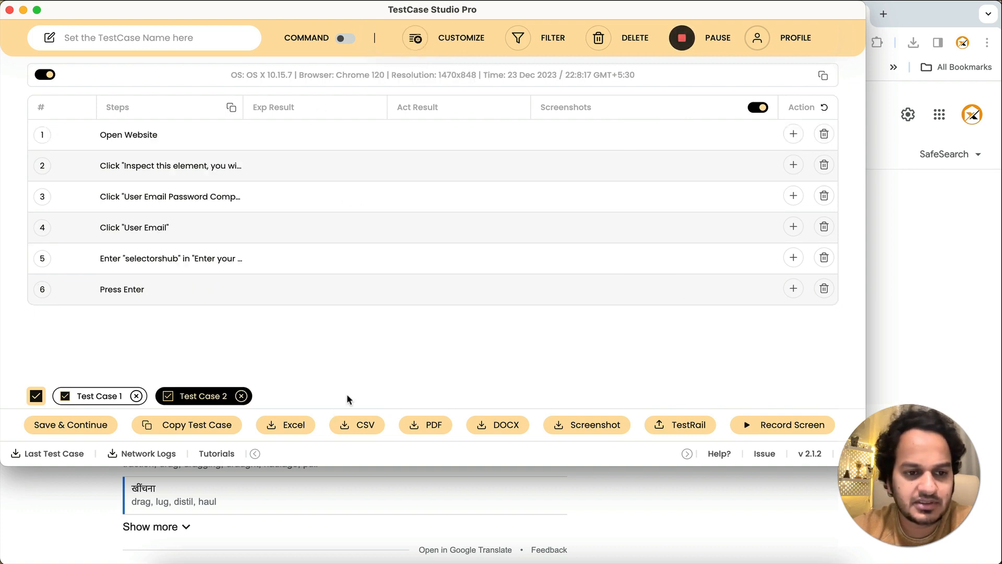
{"action": "left_click", "coordinate": [241, 396]}
{"action": "left_click", "coordinate": [136, 396]}
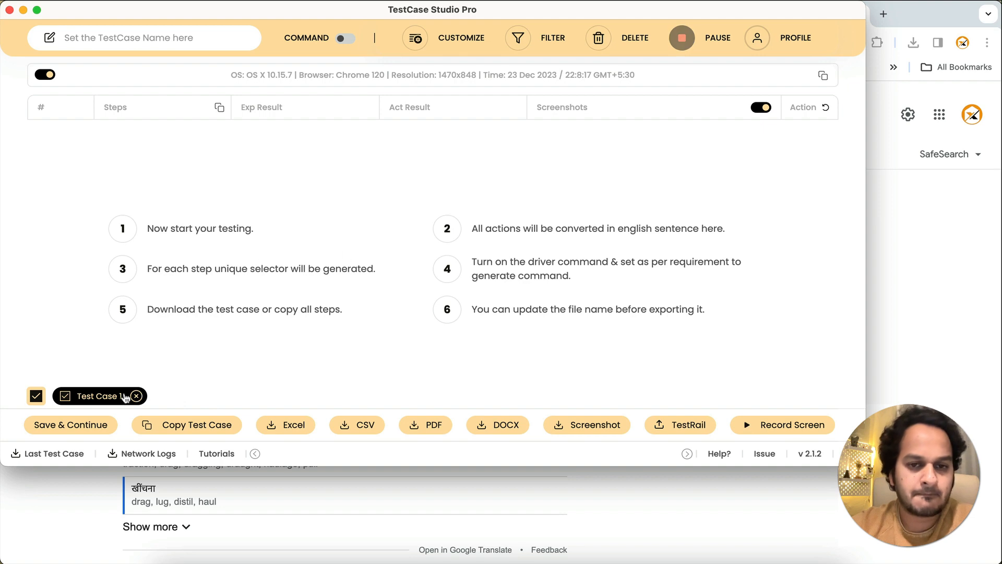
Step: Switch to Chrome's UIDAI page, open मेरा आधार, यूआईडीएआई के बारे में and मीडिया और संसाधन for recording, and return to TestCase Studio Pro
{"action": "left_click", "coordinate": [935, 288]}
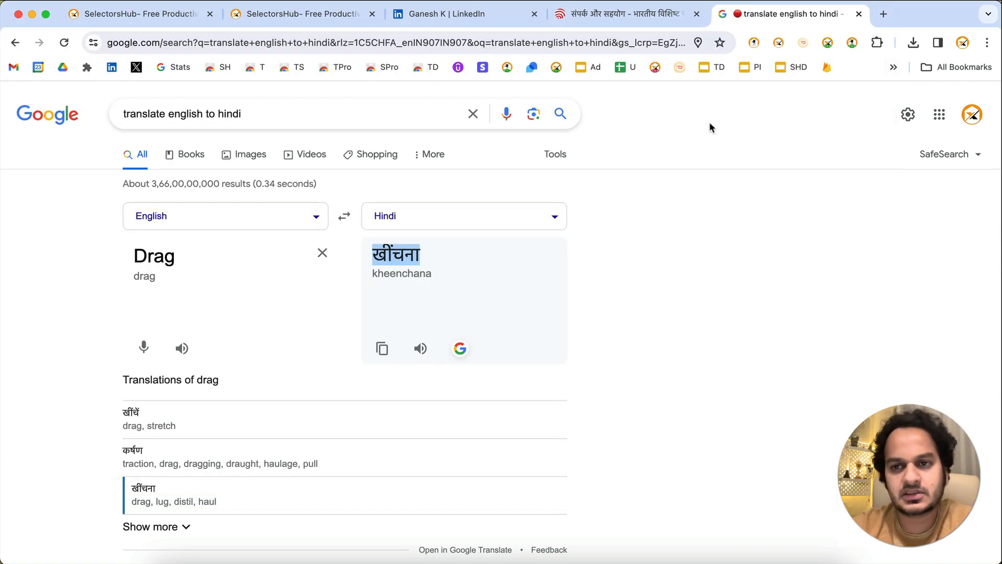
{"action": "left_click", "coordinate": [621, 15]}
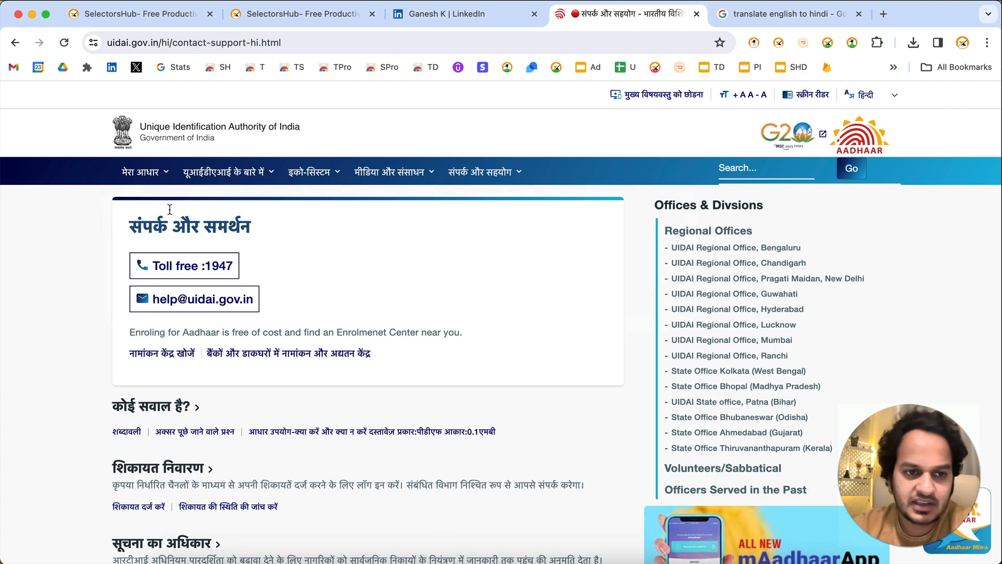
{"action": "left_click", "coordinate": [135, 172]}
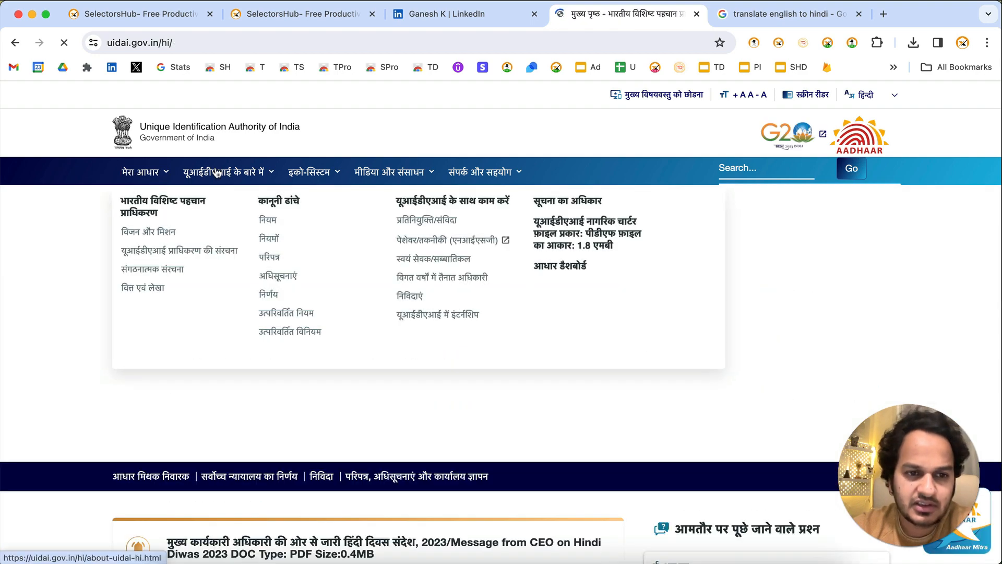
{"action": "left_click", "coordinate": [216, 174]}
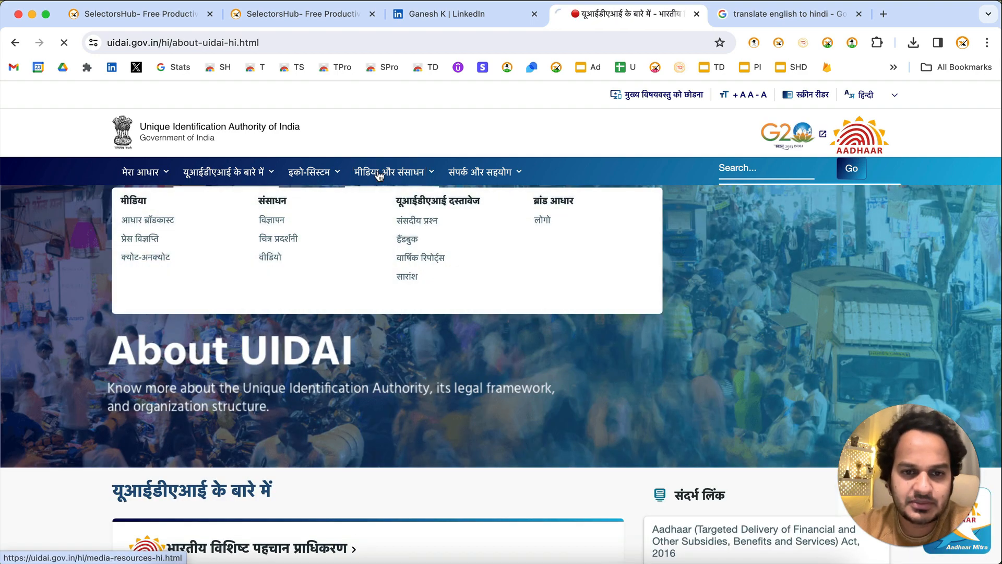
{"action": "left_click", "coordinate": [379, 175]}
{"action": "key", "text": "super+grave"}
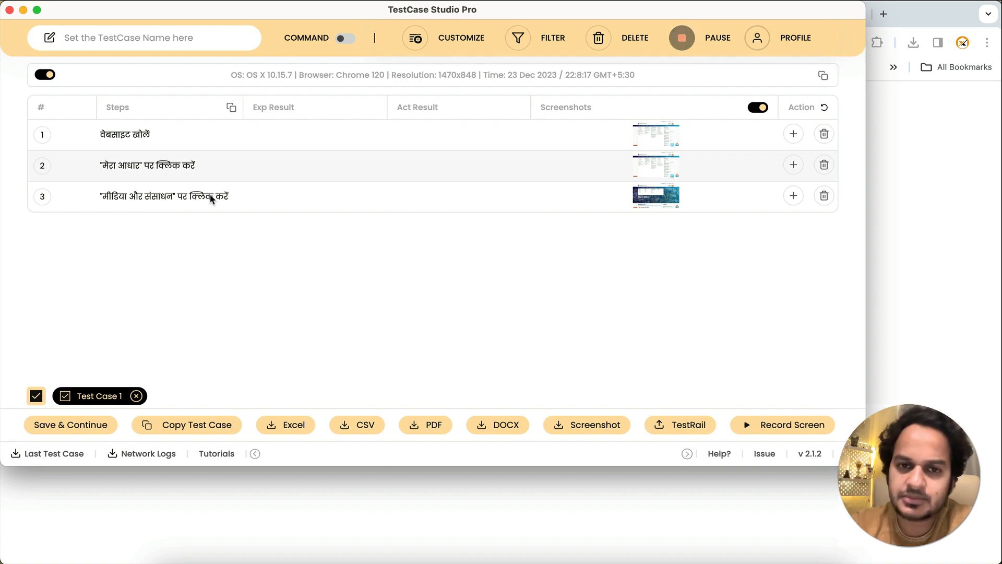
Step: Reopen the customization settings and translate all the step sentences to German
{"action": "left_click", "coordinate": [415, 37]}
{"action": "left_click", "coordinate": [420, 254]}
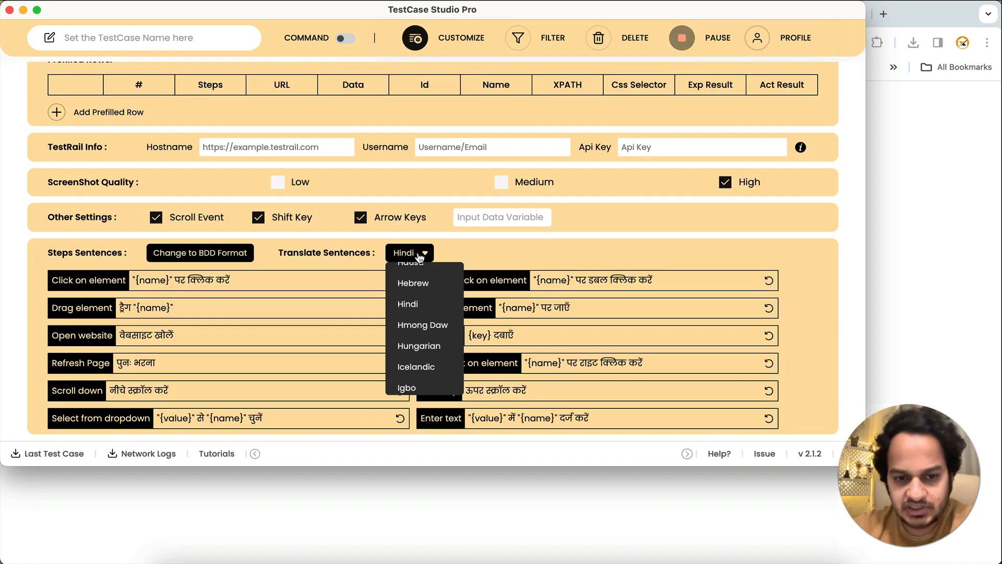
{"action": "scroll", "coordinate": [410, 366], "scroll_direction": "down", "scroll_amount": 3}
{"action": "scroll", "coordinate": [411, 370], "scroll_direction": "down", "scroll_amount": 10}
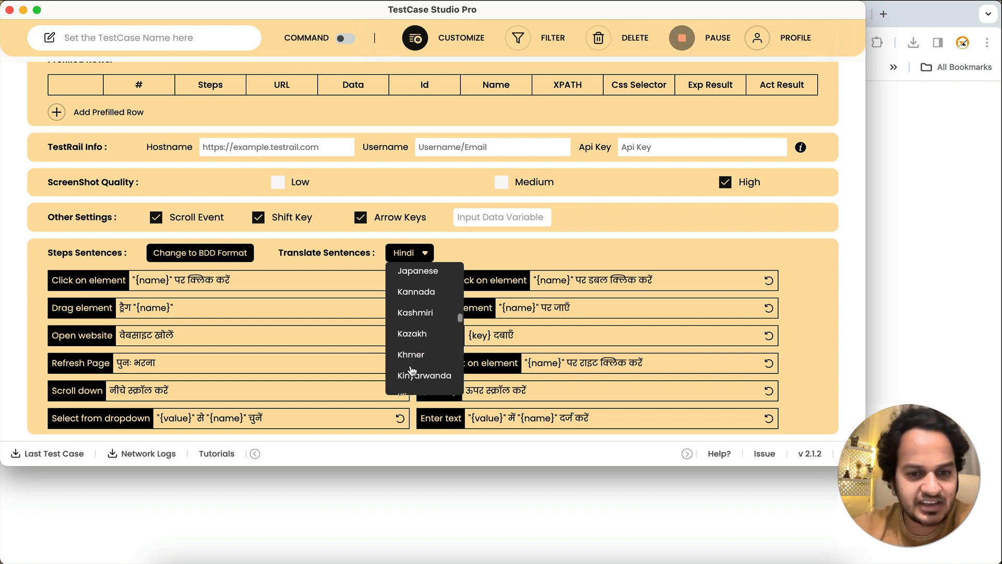
{"action": "scroll", "coordinate": [413, 367], "scroll_direction": "up", "scroll_amount": 20}
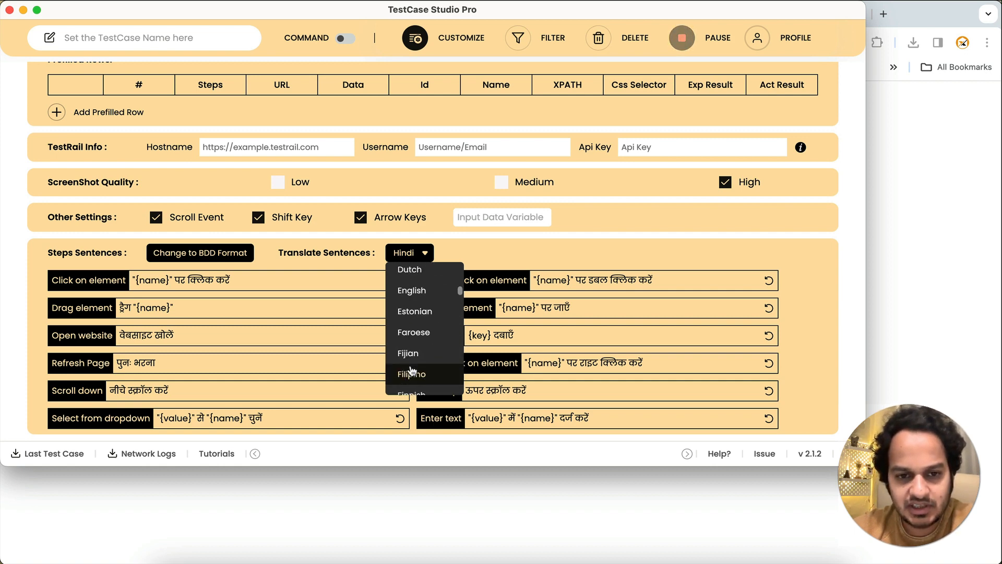
{"action": "scroll", "coordinate": [411, 370], "scroll_direction": "down", "scroll_amount": 3}
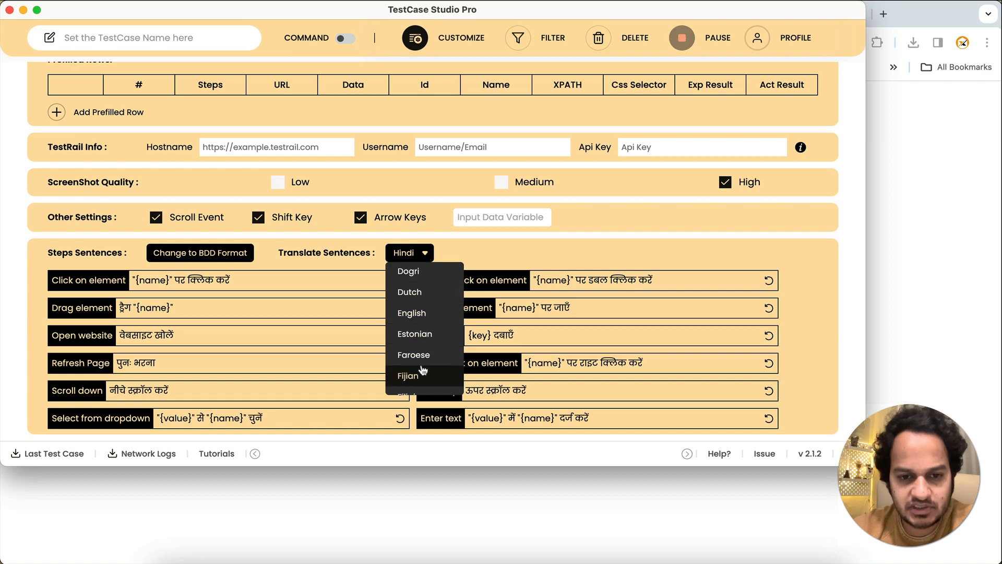
{"action": "scroll", "coordinate": [422, 371], "scroll_direction": "down", "scroll_amount": 5}
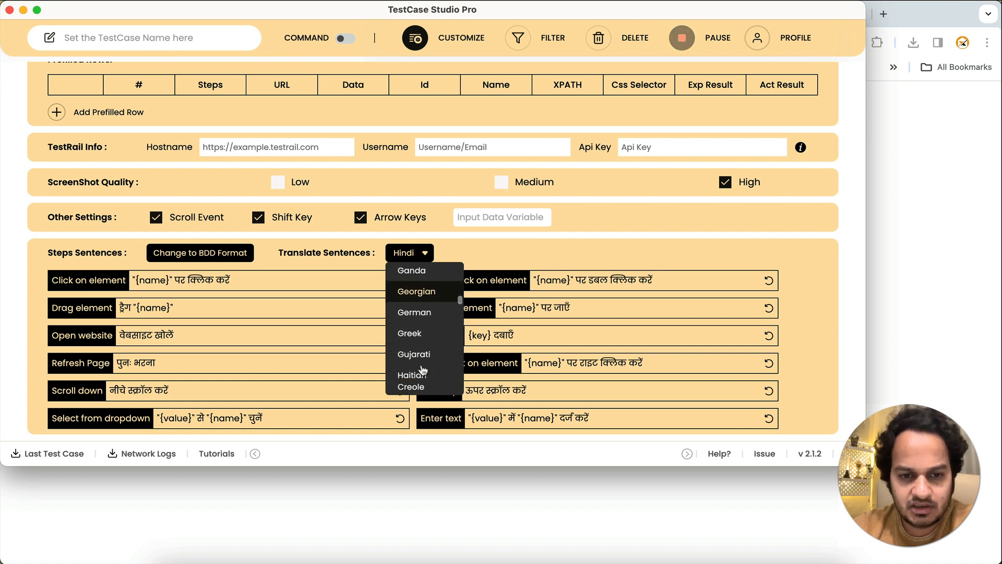
{"action": "left_click", "coordinate": [420, 319]}
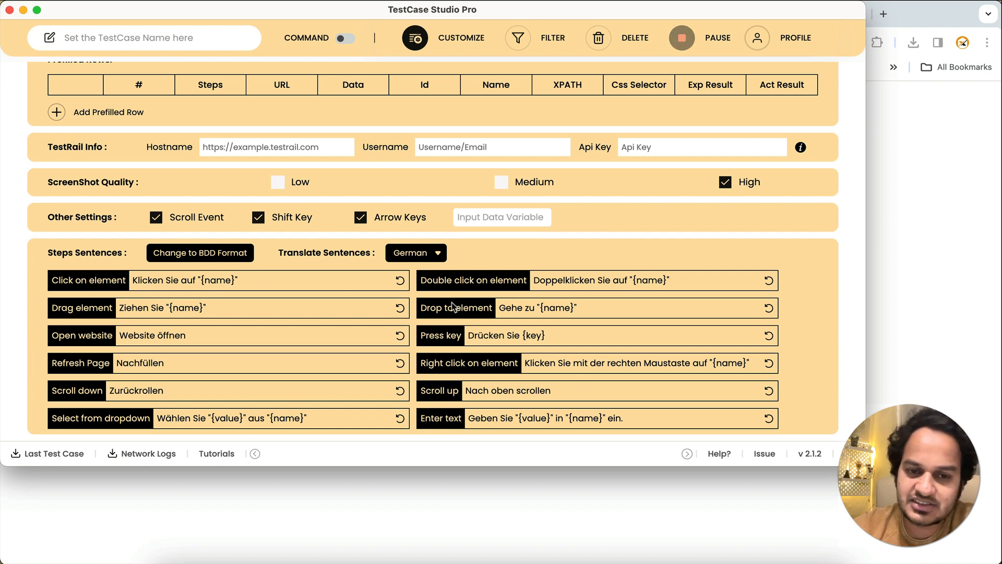
Step: Leave the customization settings, save the Hindi test case and continue with a new one
{"action": "left_click", "coordinate": [457, 41]}
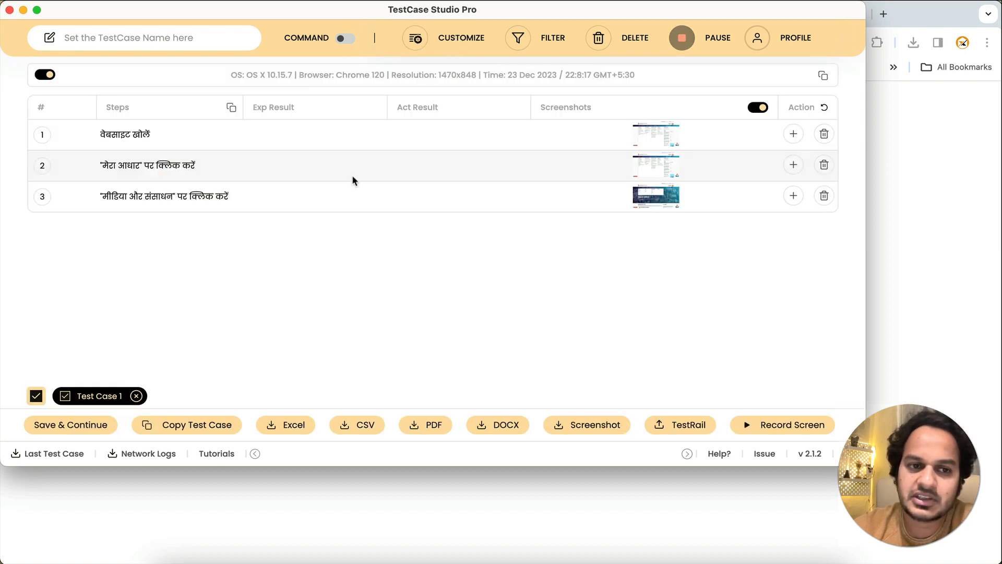
{"action": "left_click", "coordinate": [78, 425]}
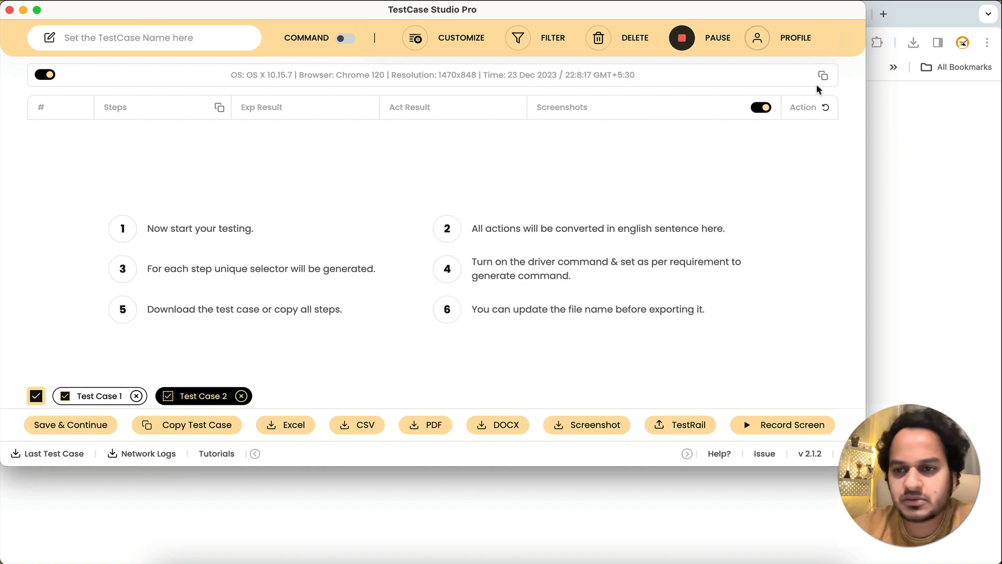
Step: Record interactions with the text box, English source language and search box on Chrome's "translate english to hindi" page, and return to TestCase Studio Pro
{"action": "left_click", "coordinate": [977, 191]}
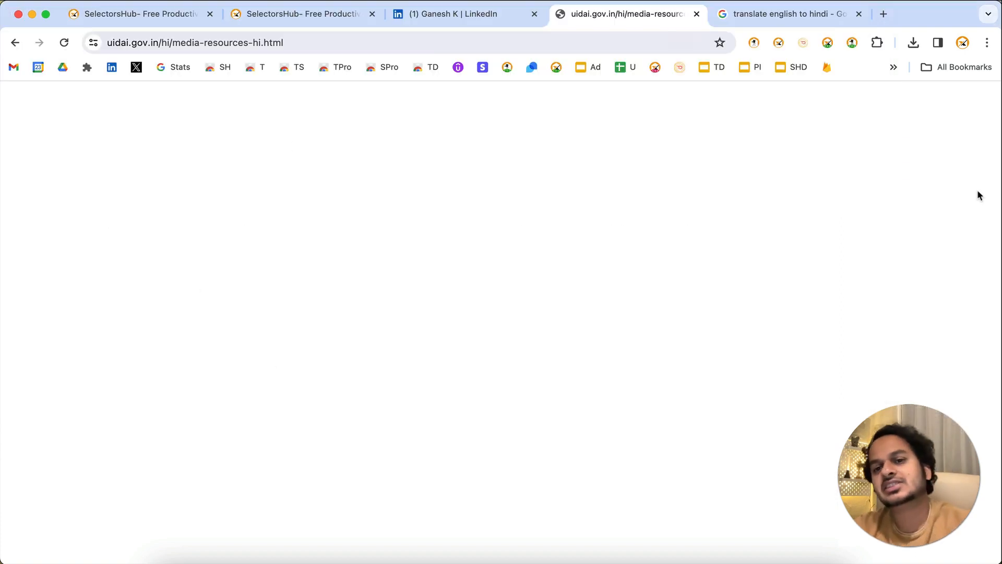
{"action": "left_click", "coordinate": [596, 48]}
{"action": "left_click", "coordinate": [776, 19]}
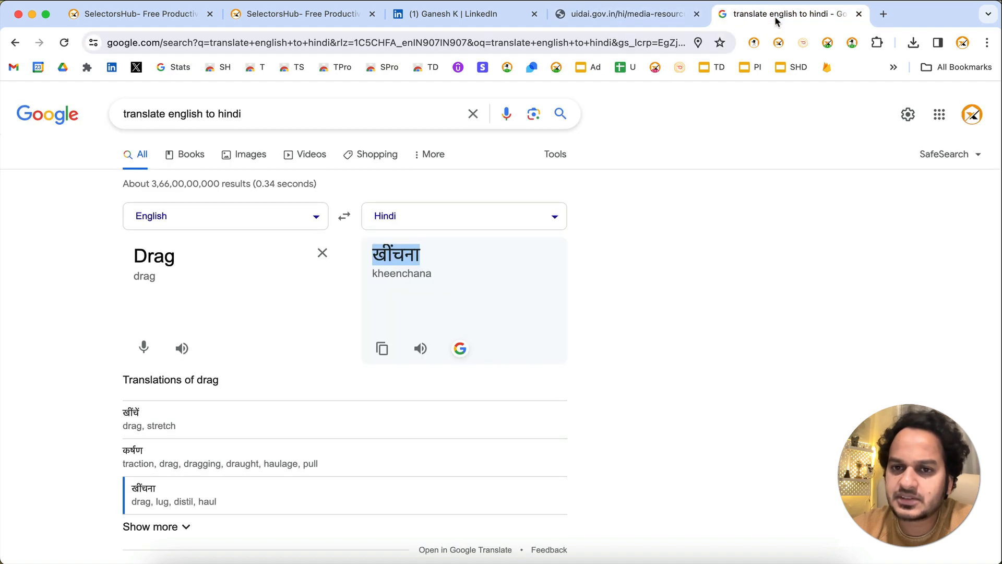
{"action": "key", "text": "super+grave"}
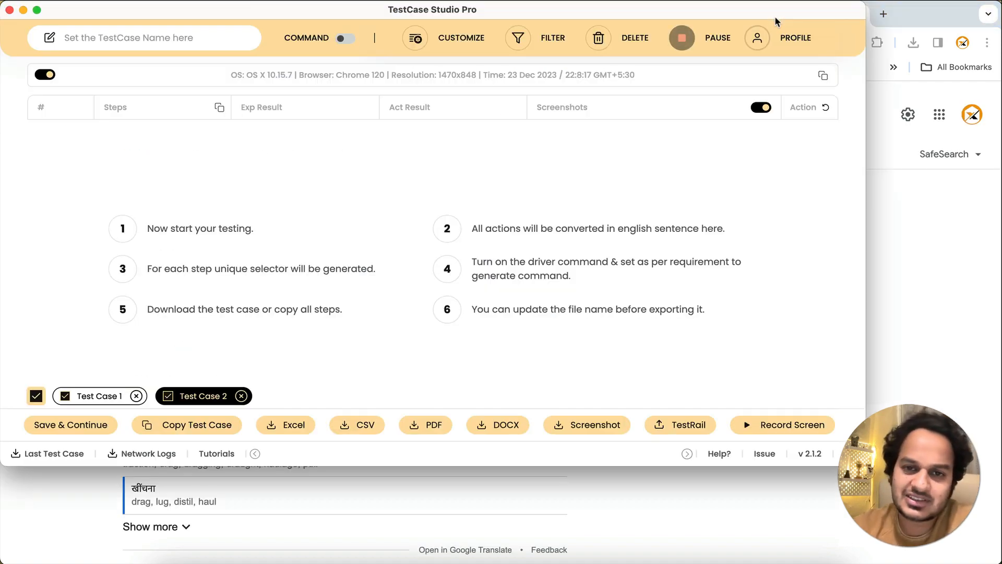
{"action": "left_click", "coordinate": [967, 274]}
{"action": "left_click_drag", "start_coordinate": [231, 252], "coordinate": [221, 238]}
{"action": "left_click", "coordinate": [209, 218]}
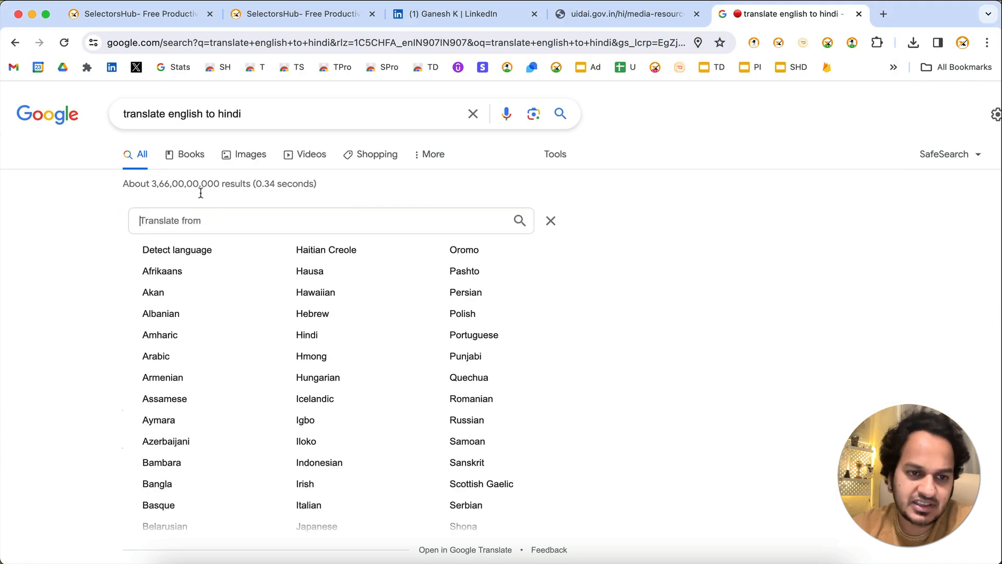
{"action": "left_click_drag", "start_coordinate": [191, 114], "coordinate": [192, 121]}
{"action": "left_click", "coordinate": [621, 296]}
{"action": "key", "text": "super+grave"}
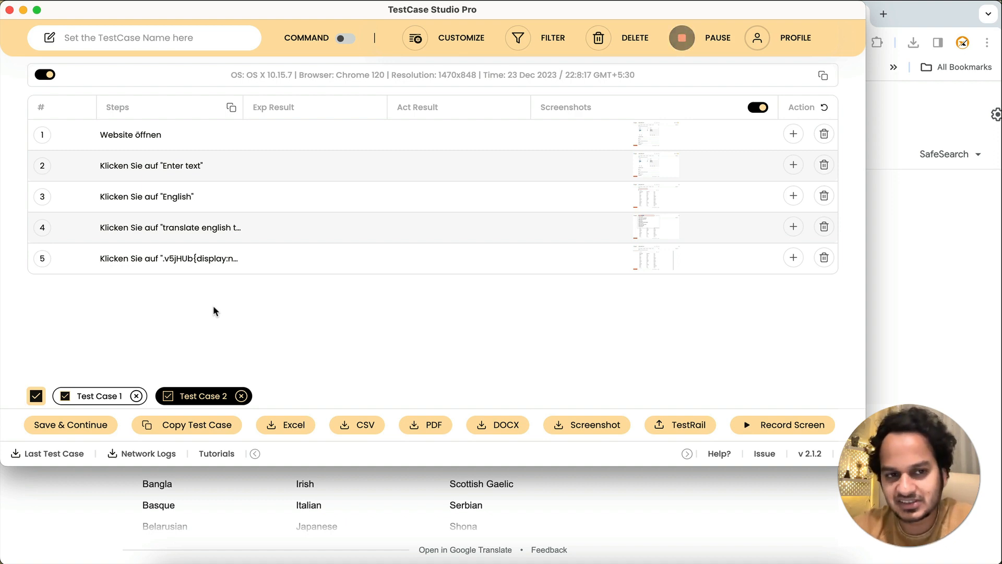
Step: In the customization settings, insert "josfjsojo" before "{name}" in the German Click on element sentence, and reset that sentence
{"action": "left_click", "coordinate": [415, 39]}
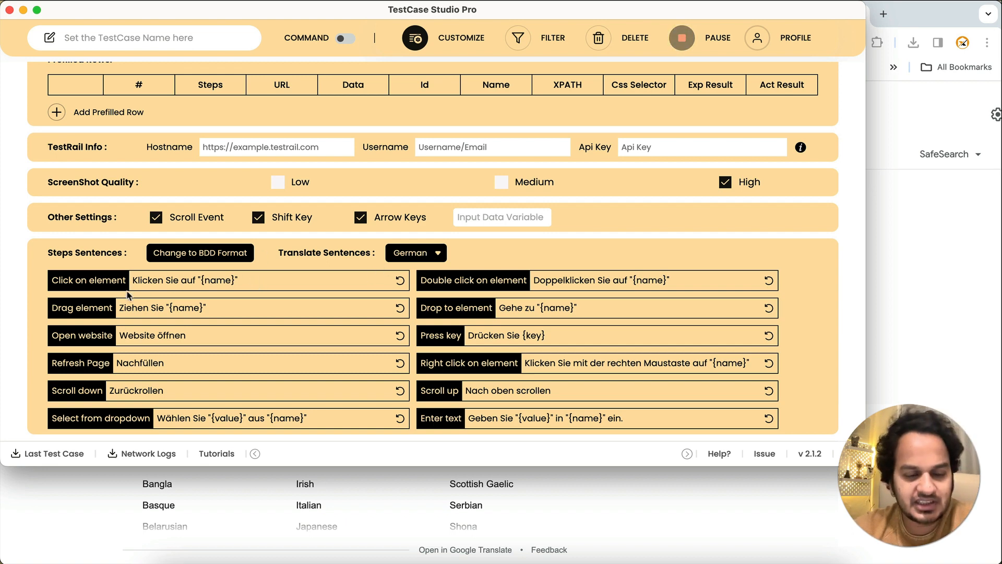
{"action": "left_click", "coordinate": [199, 282]}
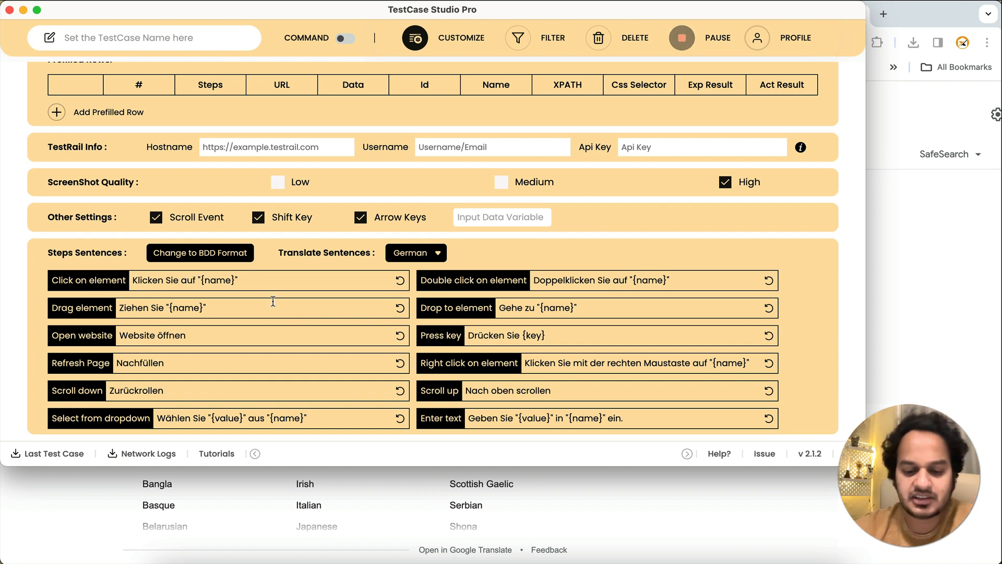
{"action": "type", "text": "josfjsojo"}
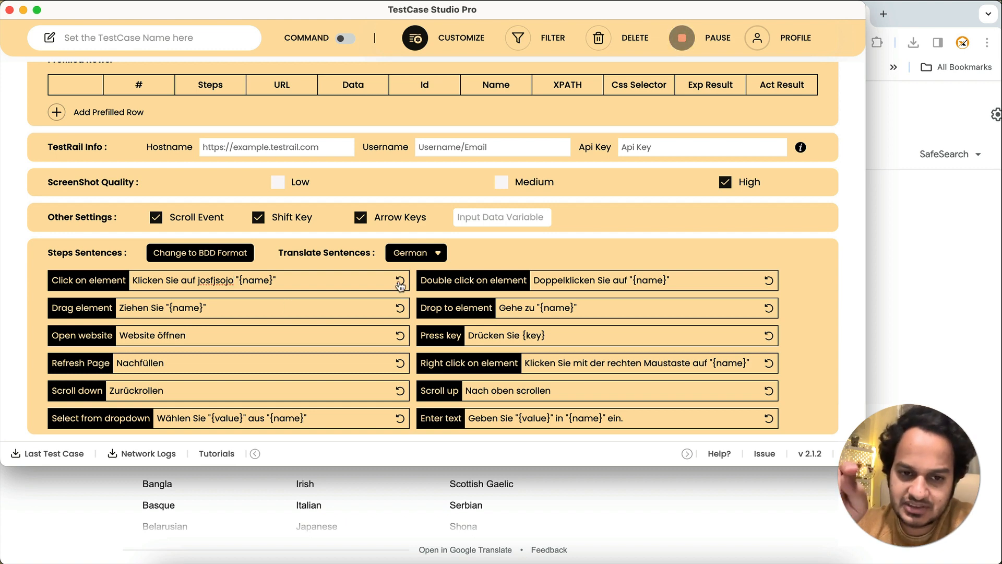
{"action": "left_click", "coordinate": [431, 42]}
{"action": "left_click", "coordinate": [431, 42]}
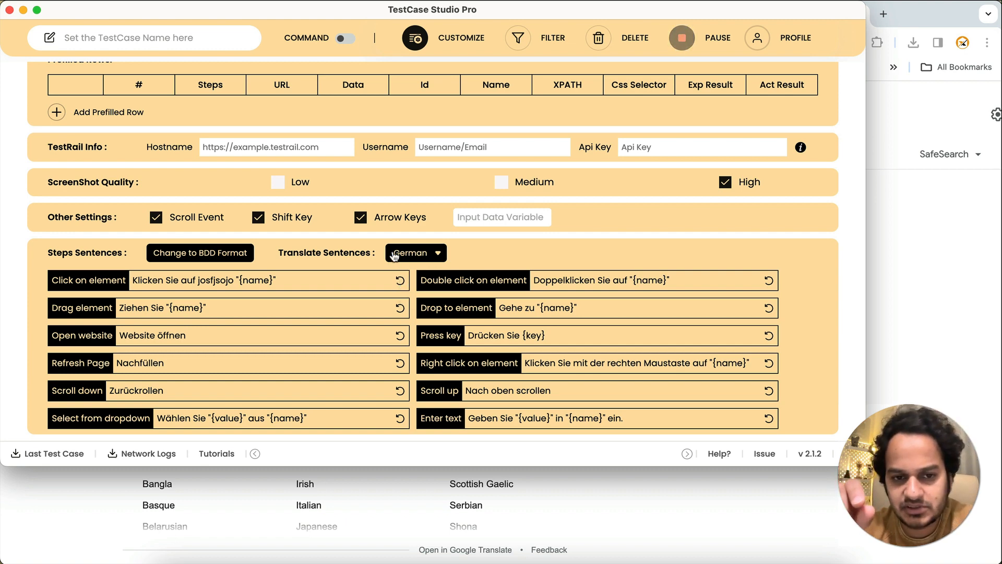
{"action": "left_click", "coordinate": [402, 283]}
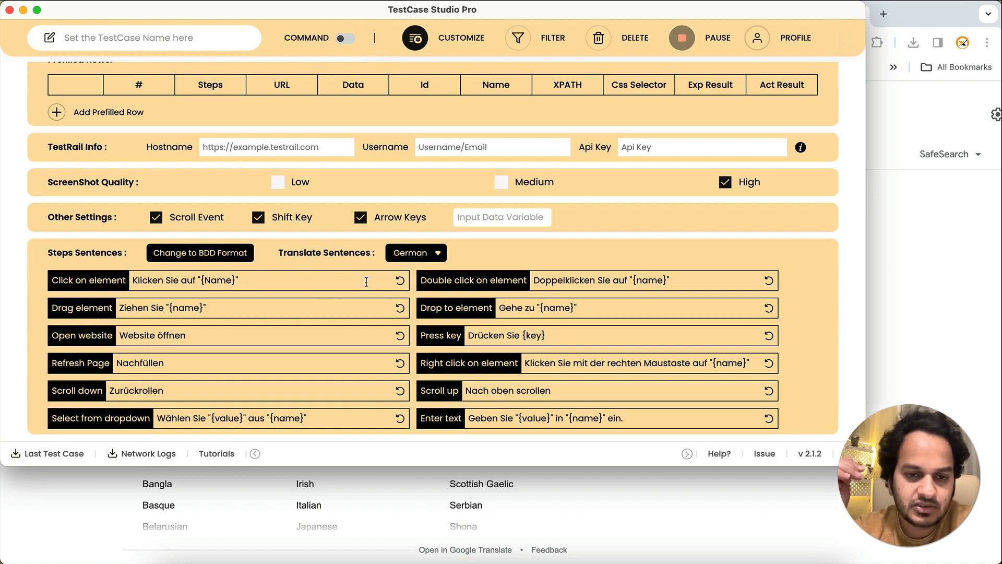
Step: Translate all the step sentences back to English and leave the customization settings
{"action": "left_click", "coordinate": [408, 256]}
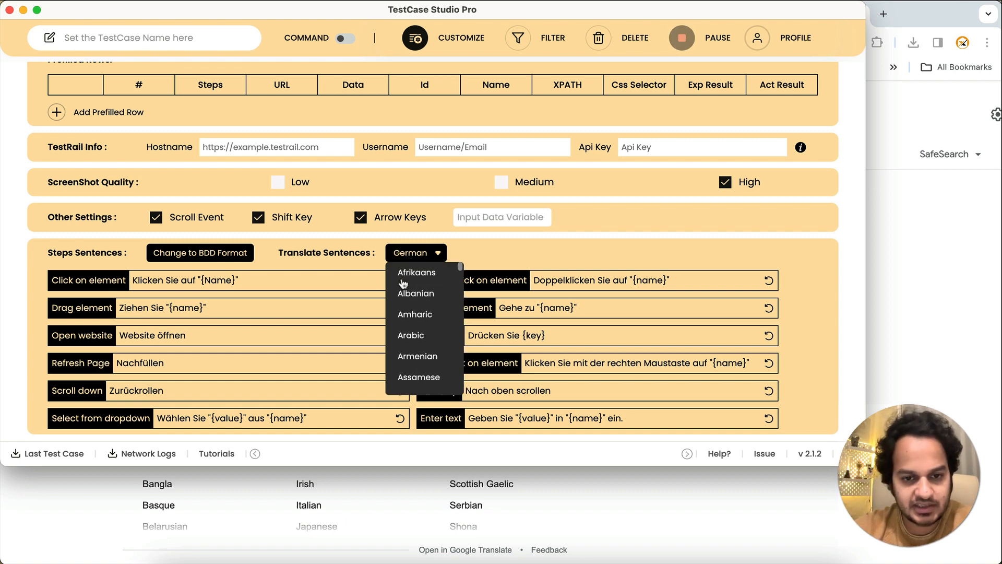
{"action": "scroll", "coordinate": [403, 284], "scroll_direction": "down", "scroll_amount": 10}
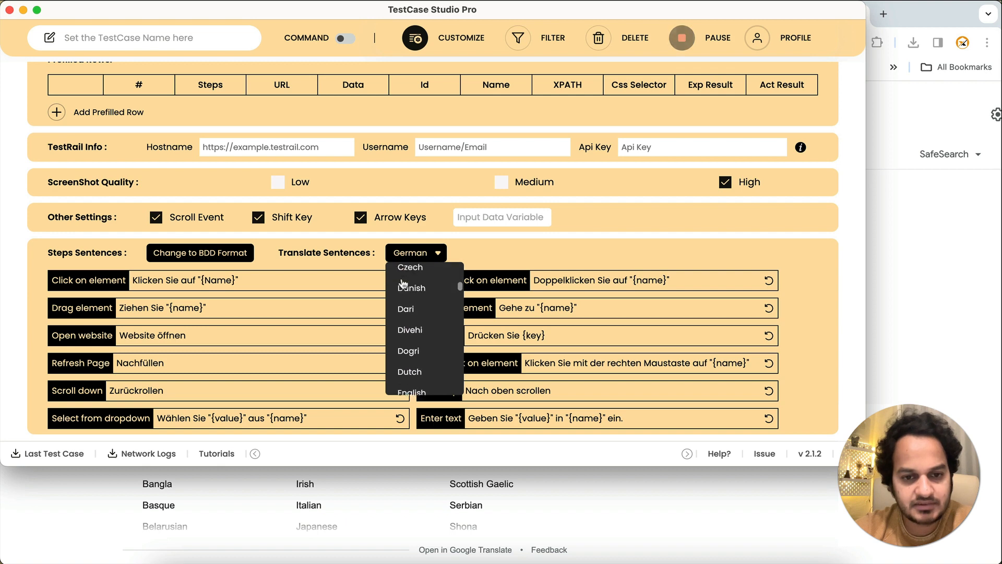
{"action": "scroll", "coordinate": [402, 283], "scroll_direction": "down", "scroll_amount": 5}
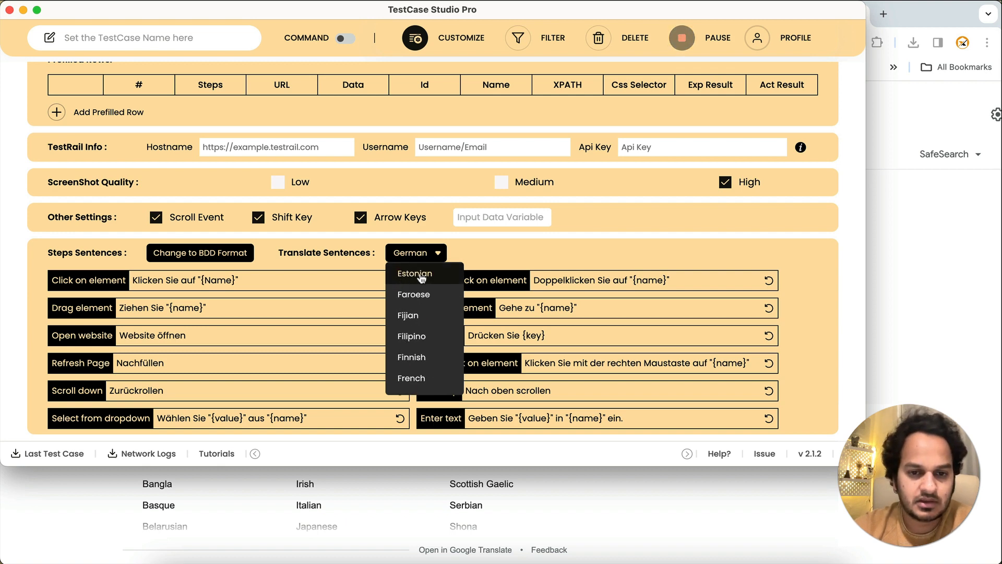
{"action": "scroll", "coordinate": [422, 278], "scroll_direction": "up", "scroll_amount": 2}
{"action": "left_click", "coordinate": [458, 293]}
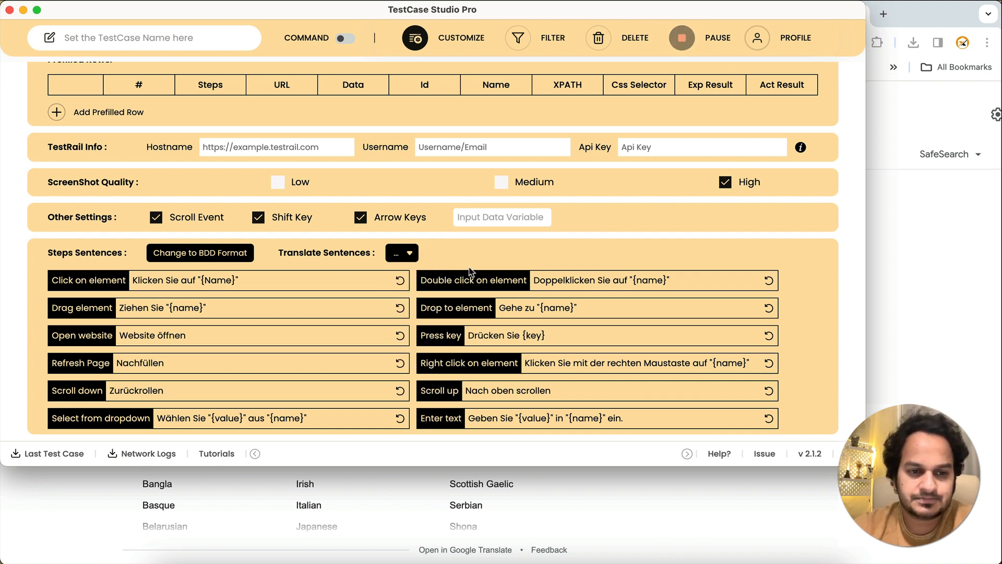
{"action": "left_click", "coordinate": [440, 37]}
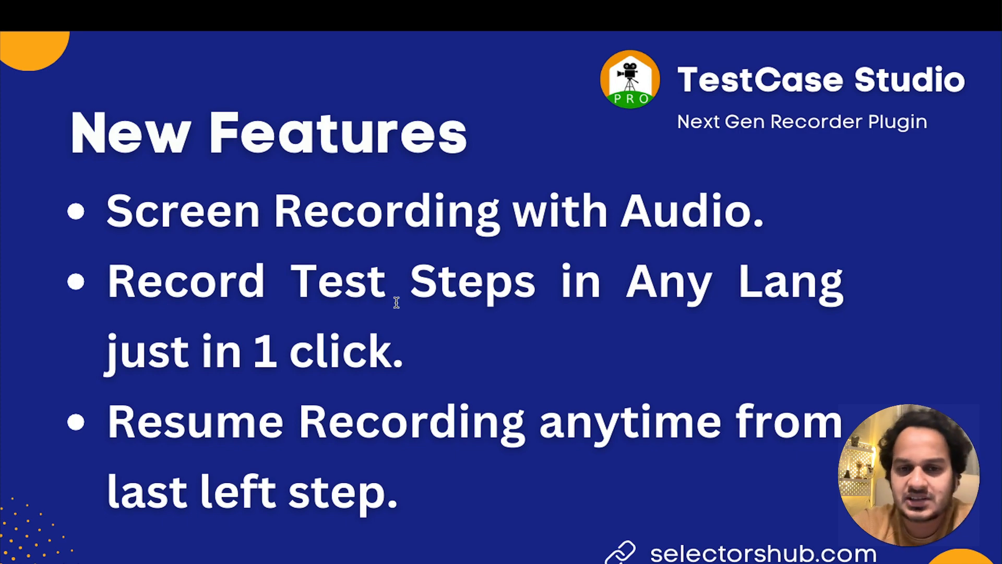
Step: Close the TestCase Studio Pro window and reopen it from the LinkedIn profile page in Chrome
{"action": "key", "text": "ctrl+Left"}
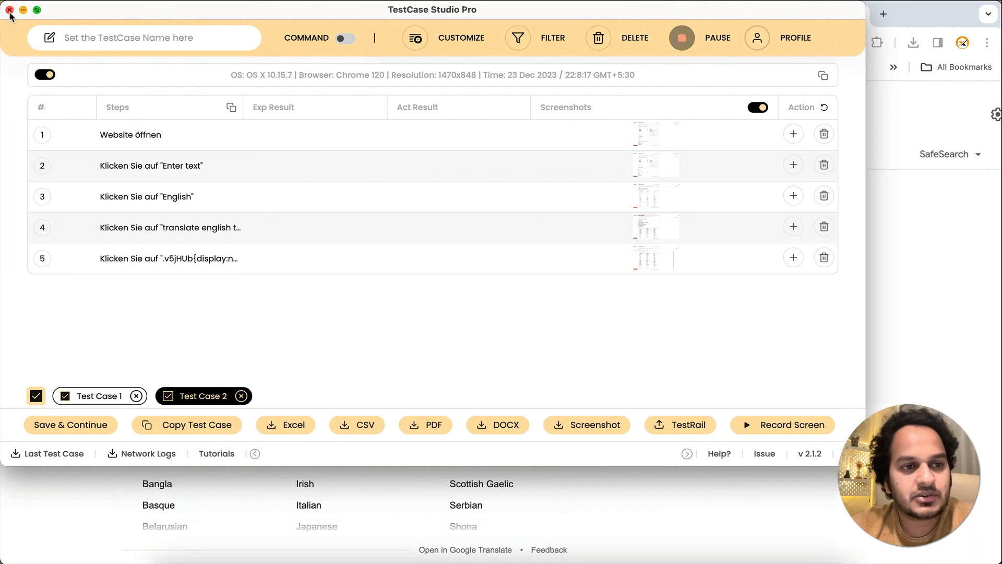
{"action": "left_click", "coordinate": [9, 9]}
{"action": "left_click", "coordinate": [443, 16]}
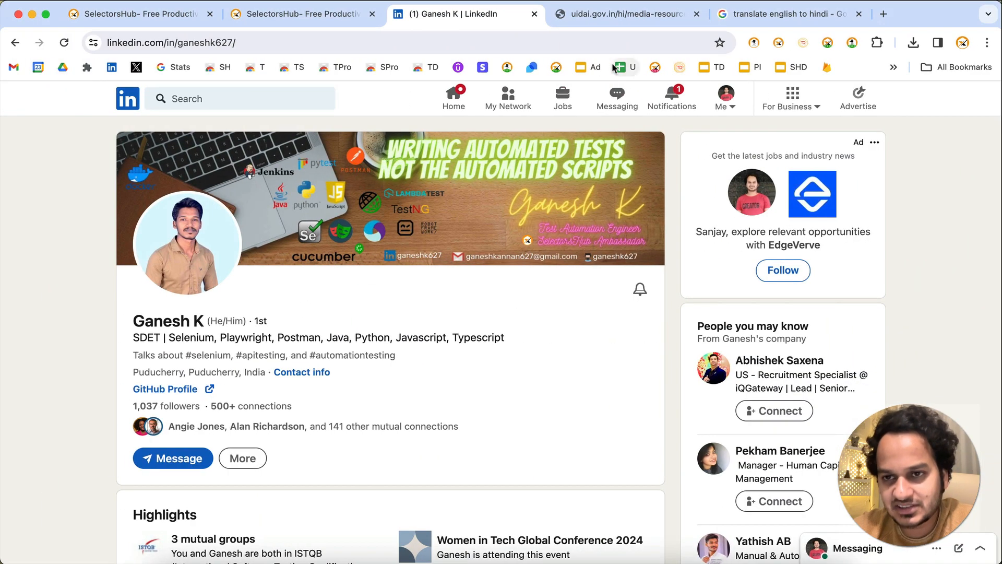
{"action": "left_click", "coordinate": [851, 42]}
Step: Examine the translation language and all the step sentences in the customization settings, and return to the test case
{"action": "left_click", "coordinate": [415, 37]}
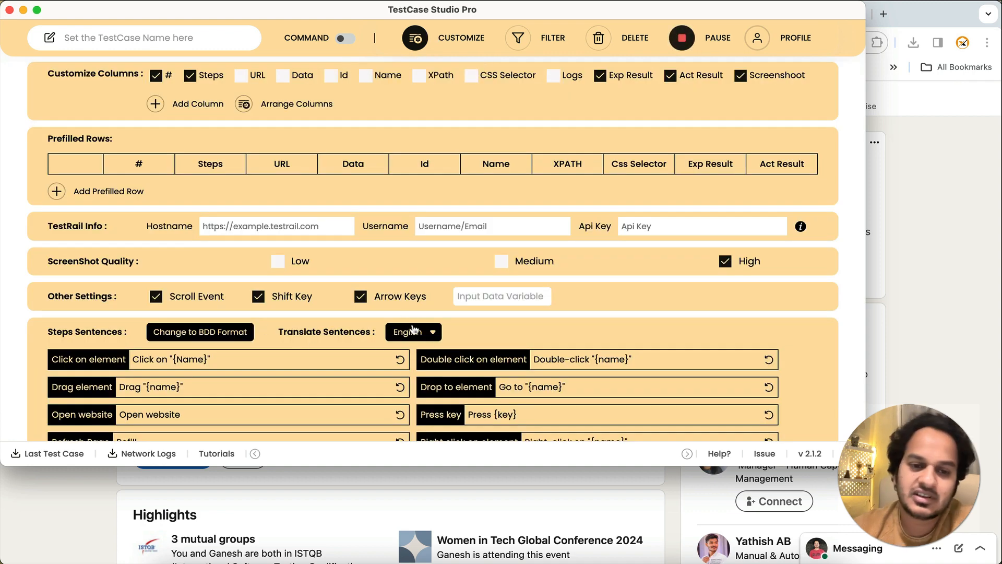
{"action": "scroll", "coordinate": [413, 329], "scroll_direction": "down", "scroll_amount": 2}
{"action": "scroll", "coordinate": [414, 329], "scroll_direction": "down", "scroll_amount": 2}
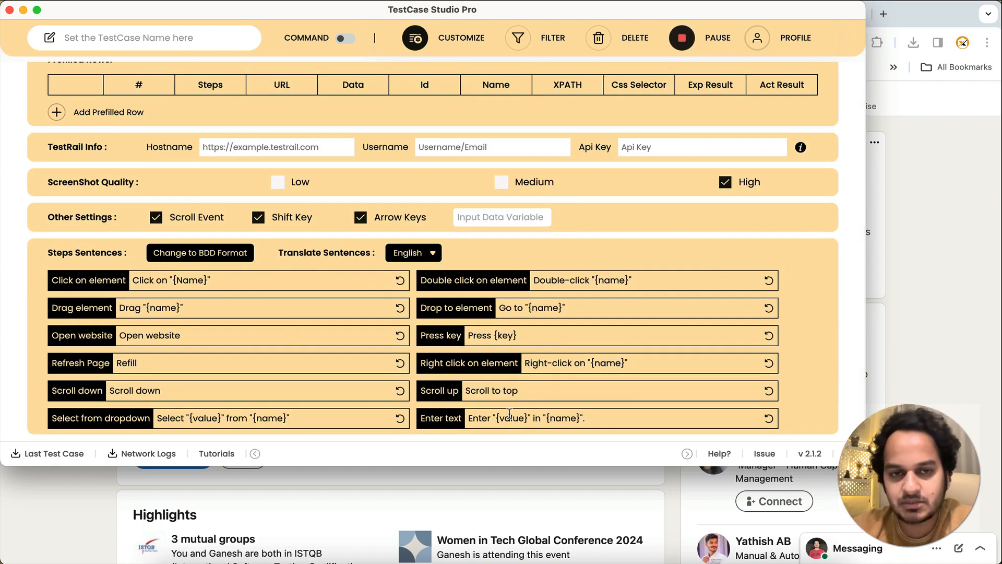
{"action": "left_click", "coordinate": [415, 38]}
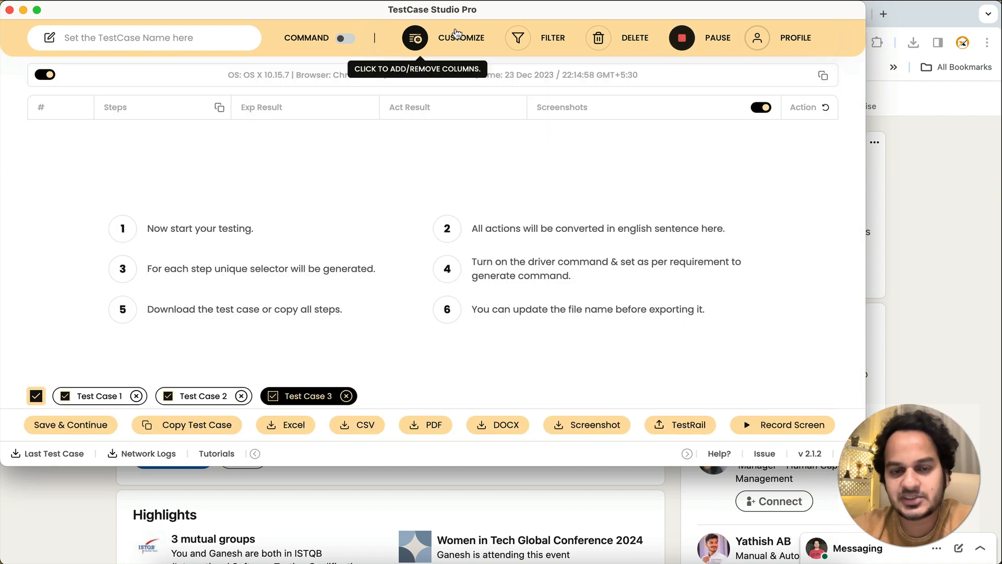
Step: Switch to Chrome and load the bookmarked UIDAI Contact & Support page in place of the blank UIDAI media resources page
{"action": "left_click", "coordinate": [915, 278]}
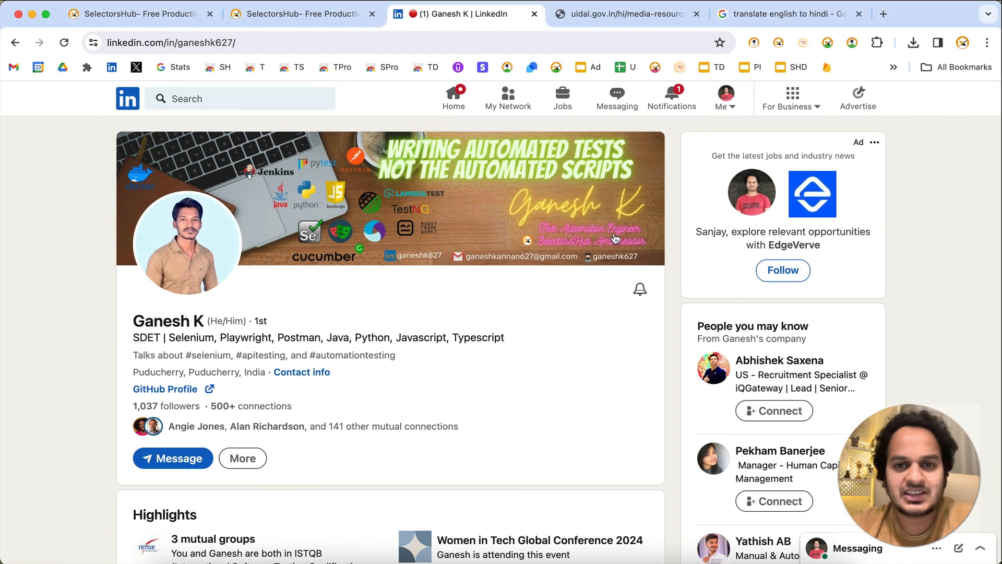
{"action": "key", "text": "super+grave"}
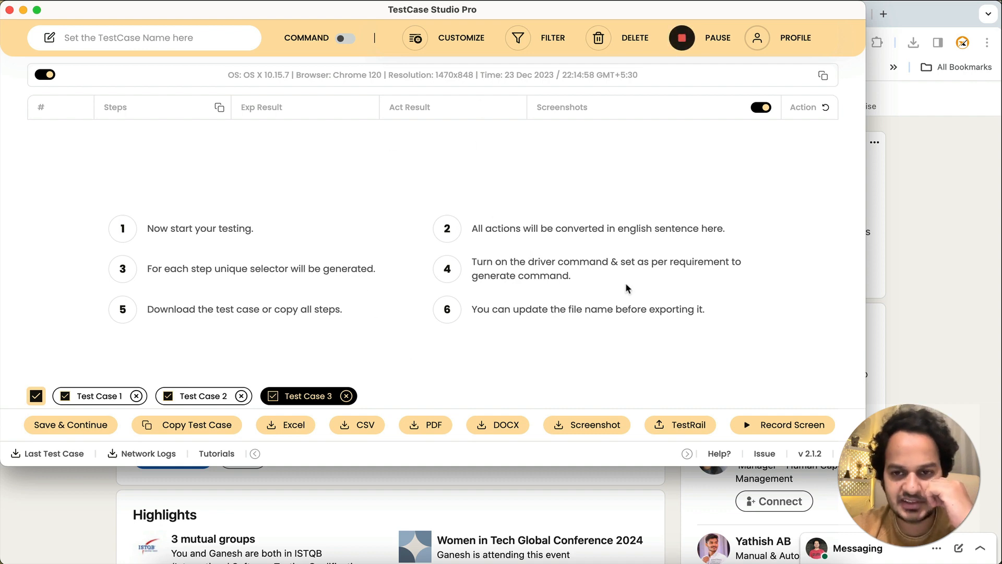
{"action": "left_click", "coordinate": [969, 217]}
{"action": "left_click", "coordinate": [788, 14]}
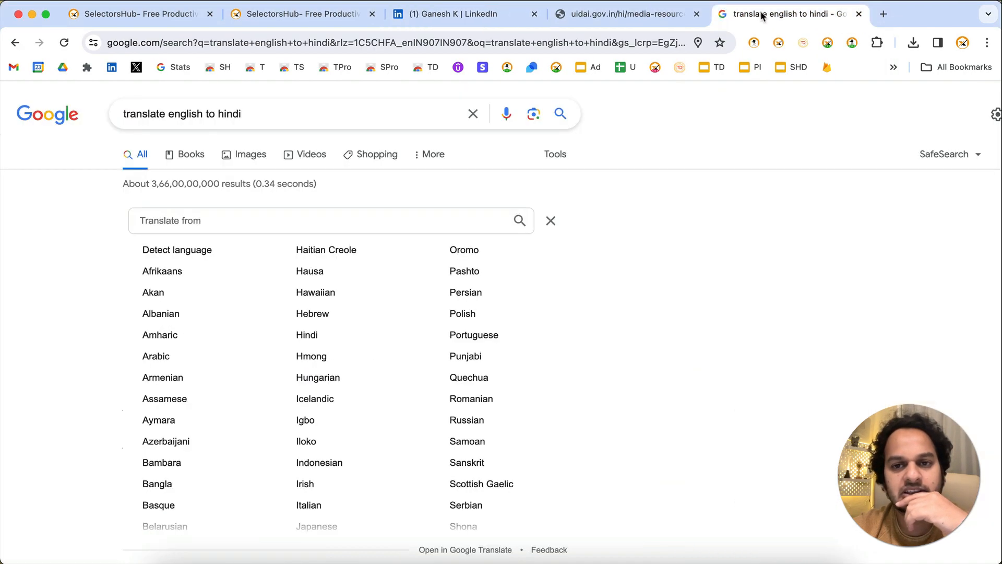
{"action": "left_click", "coordinate": [624, 16]}
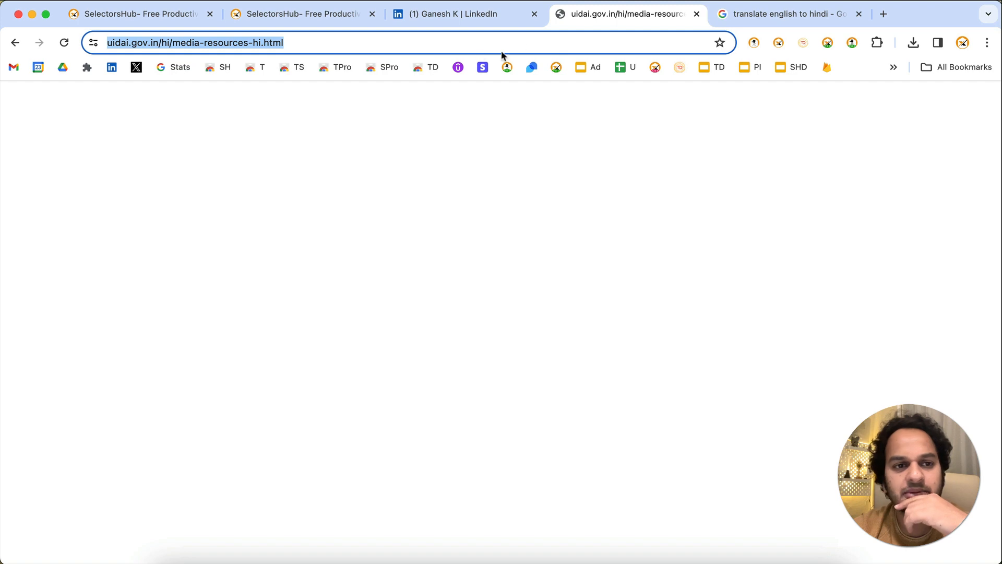
{"action": "left_click", "coordinate": [894, 67]}
{"action": "left_click", "coordinate": [652, 110]}
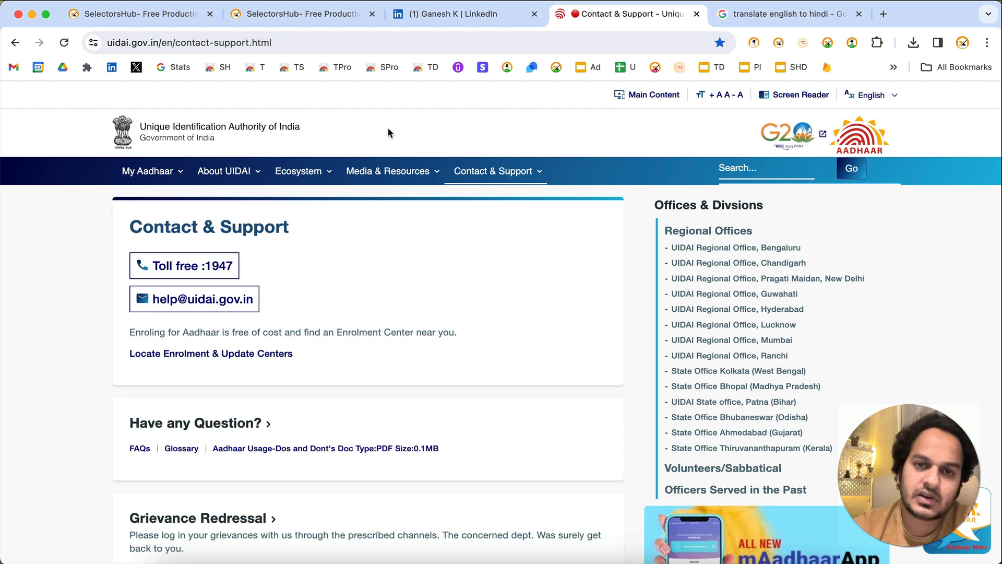
Step: Close TestCase Studio Pro, open the free TestCase Studio recorder and record clicks on the Contact & Support page
{"action": "key", "text": "super+grave"}
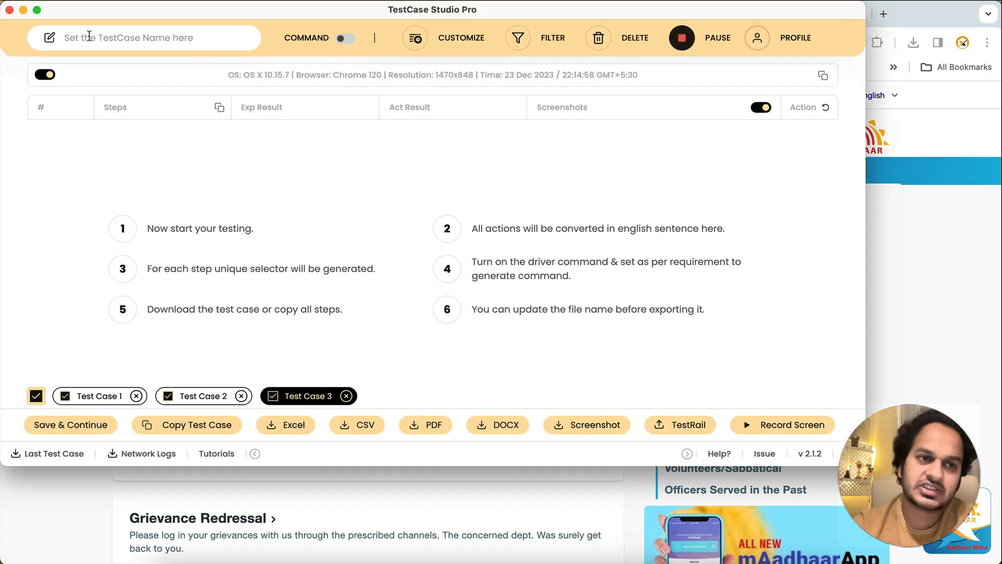
{"action": "left_click", "coordinate": [9, 10]}
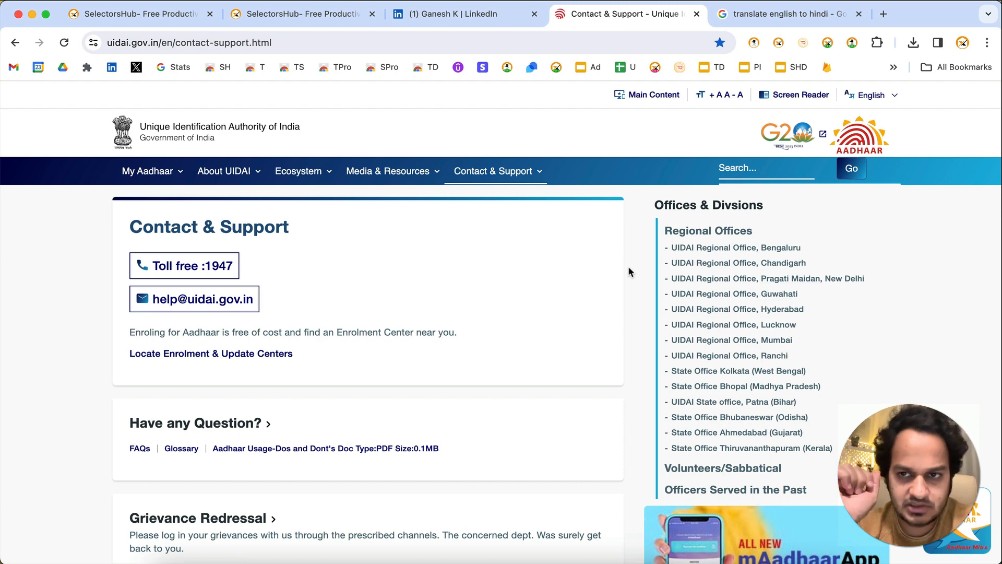
{"action": "left_click", "coordinate": [752, 44]}
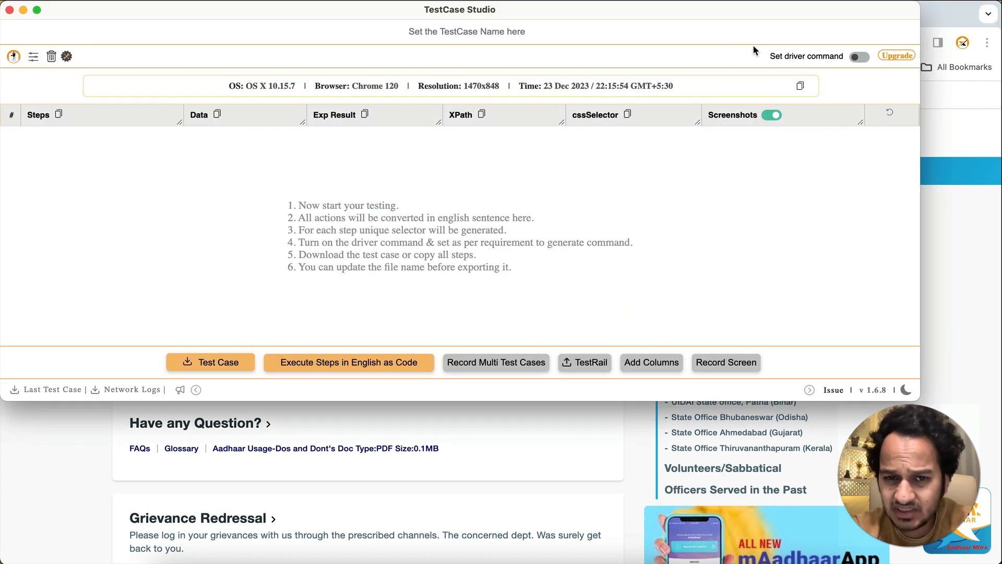
{"action": "key", "text": "Escape"}
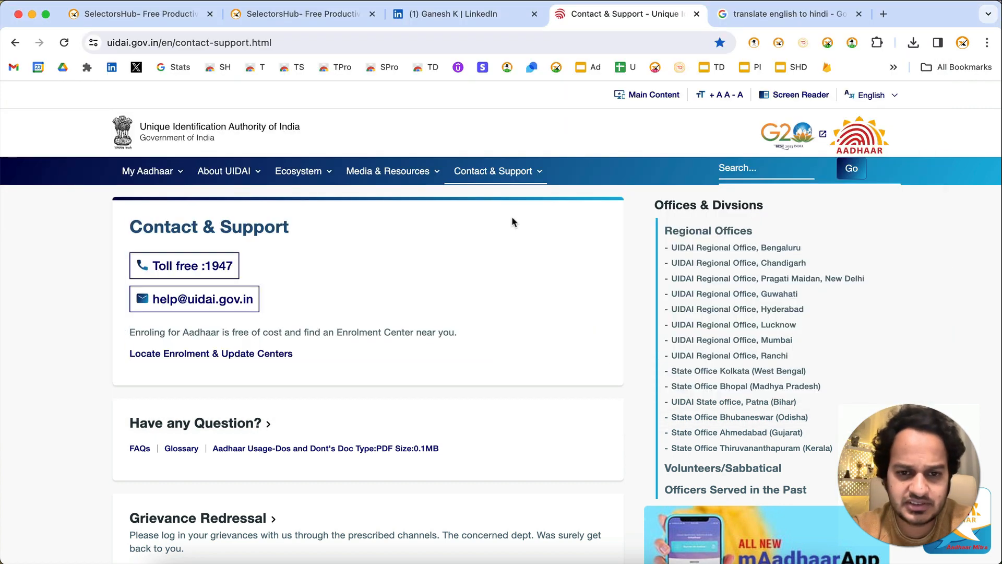
{"action": "left_click", "coordinate": [588, 167]}
{"action": "key", "text": "super+grave"}
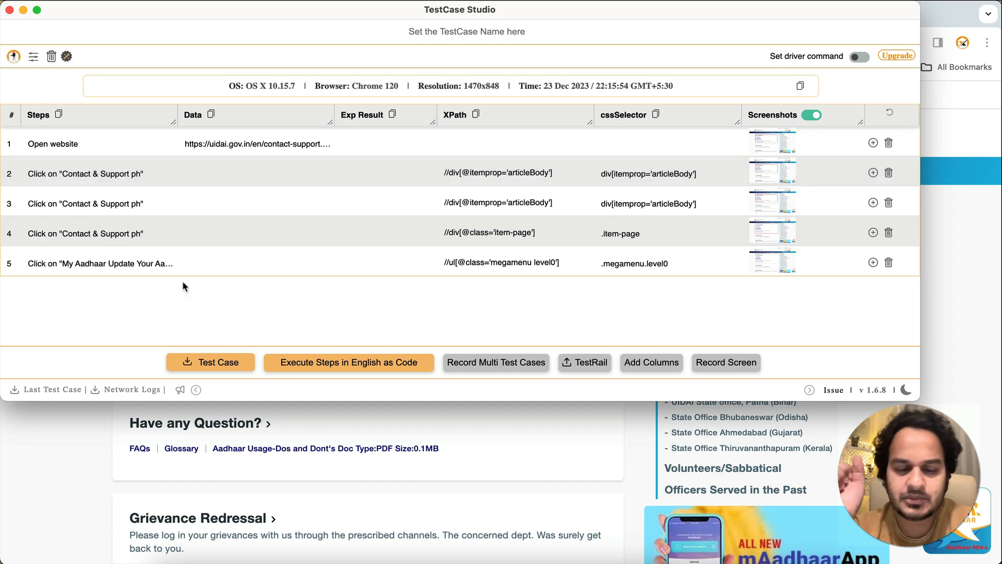
Step: Close and reopen the free TestCase Studio to check whether the recorded steps are kept, and close it again
{"action": "left_click", "coordinate": [9, 10]}
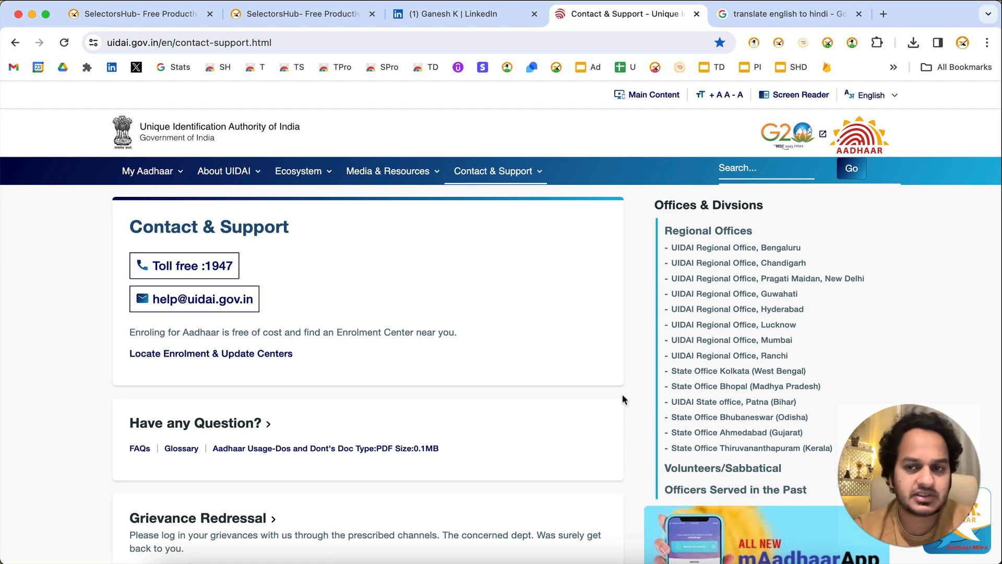
{"action": "left_click", "coordinate": [753, 42]}
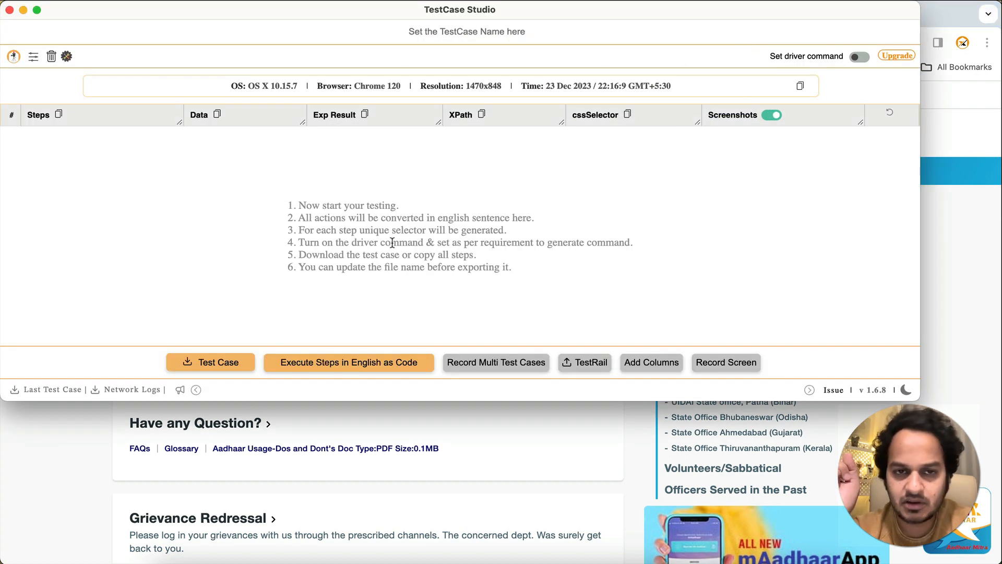
{"action": "left_click", "coordinate": [10, 10]}
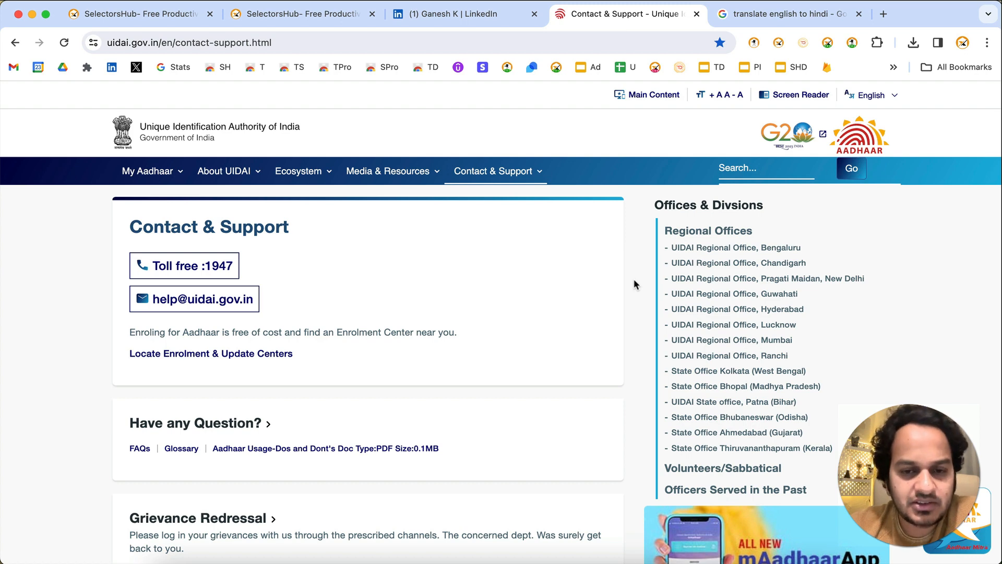
Step: Reopen TestCase Studio Pro, resume recording in Test Case 2 on the Contact & Support page, and review Test Cases 1 and 2
{"action": "left_click", "coordinate": [851, 45]}
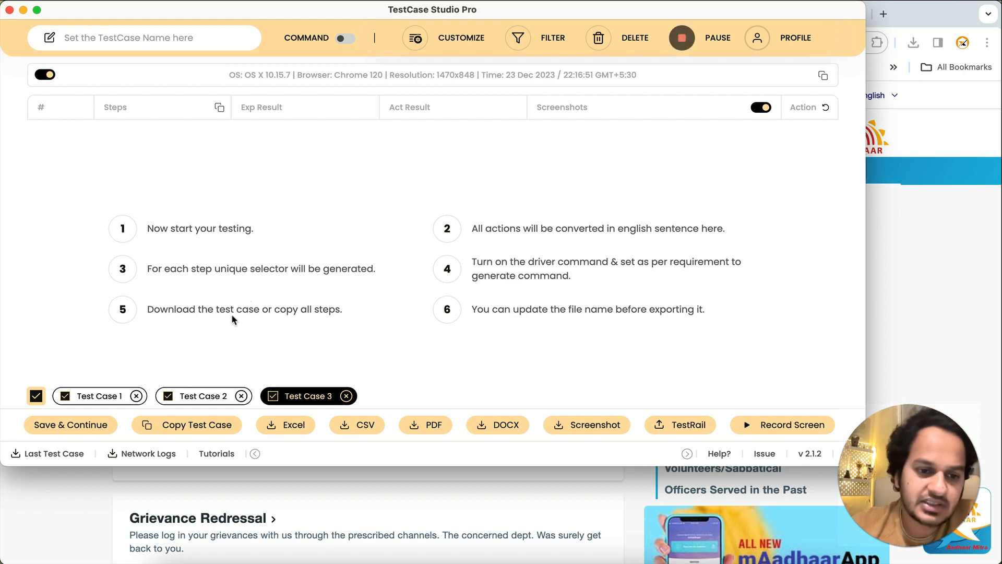
{"action": "left_click", "coordinate": [200, 395]}
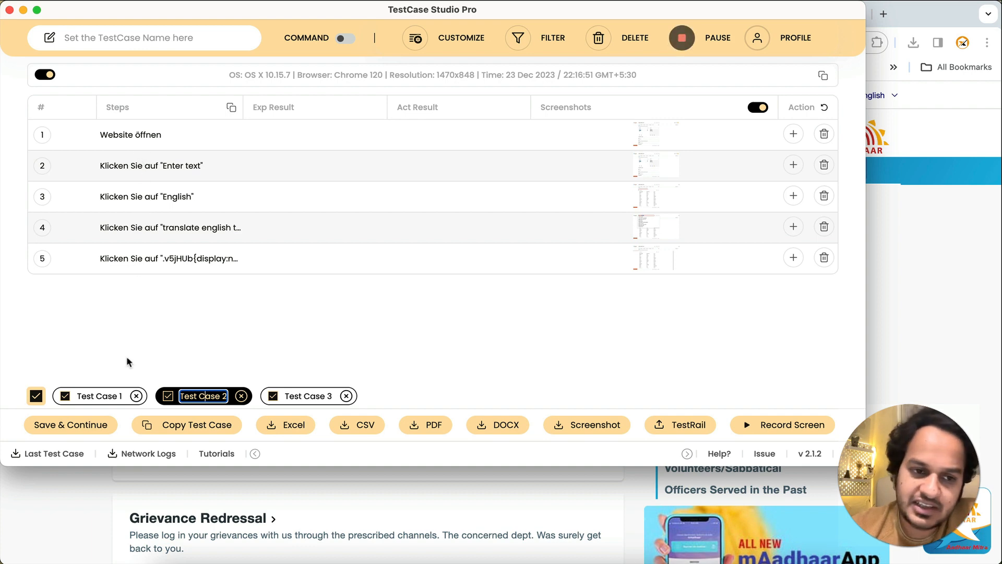
{"action": "left_click", "coordinate": [971, 326]}
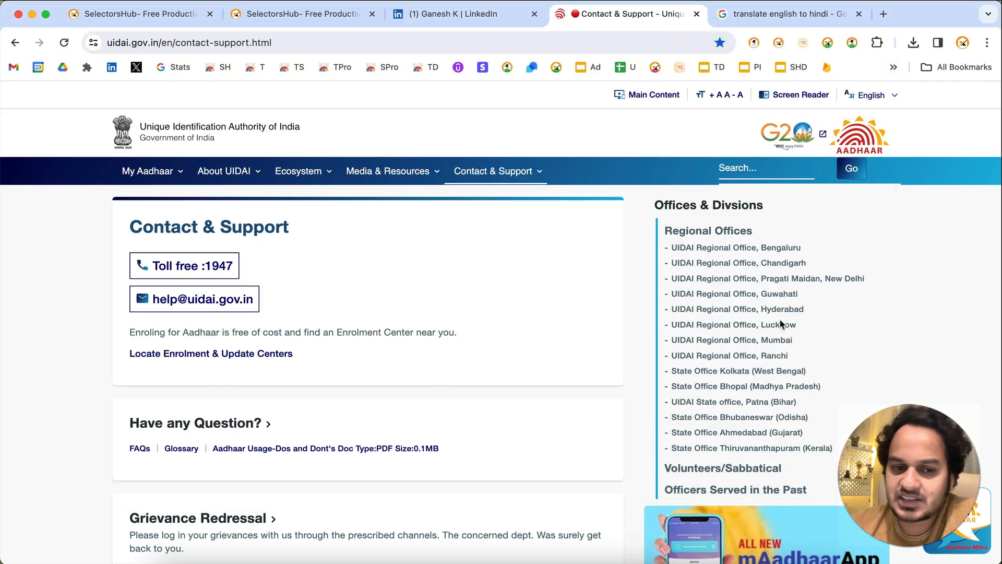
{"action": "key", "text": "super+grave"}
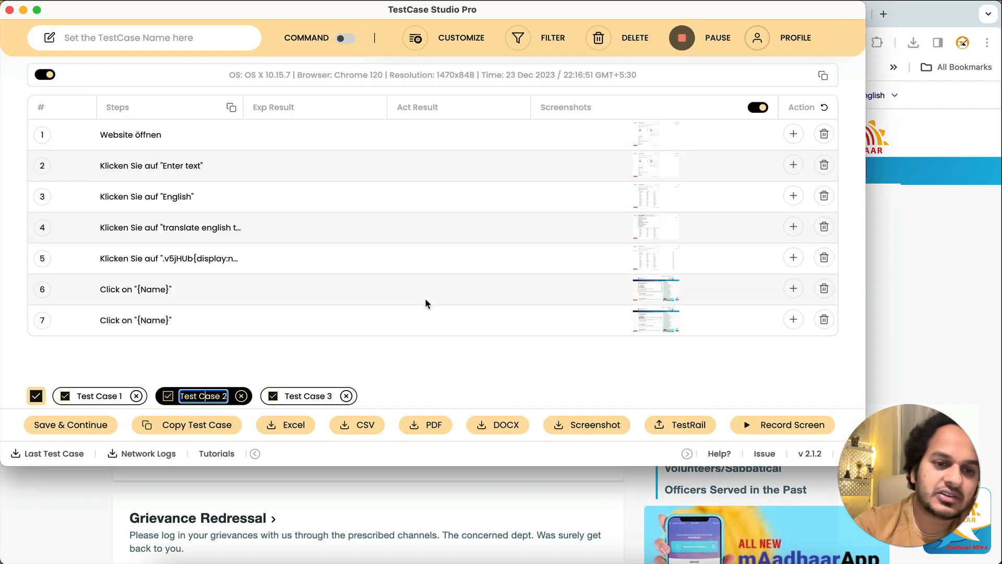
{"action": "left_click", "coordinate": [105, 392]}
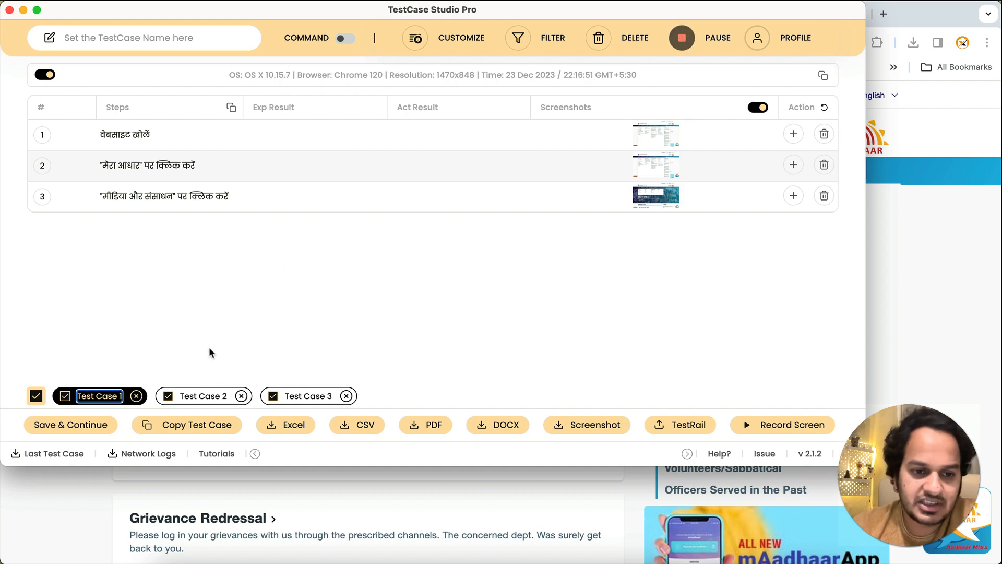
{"action": "left_click", "coordinate": [214, 396]}
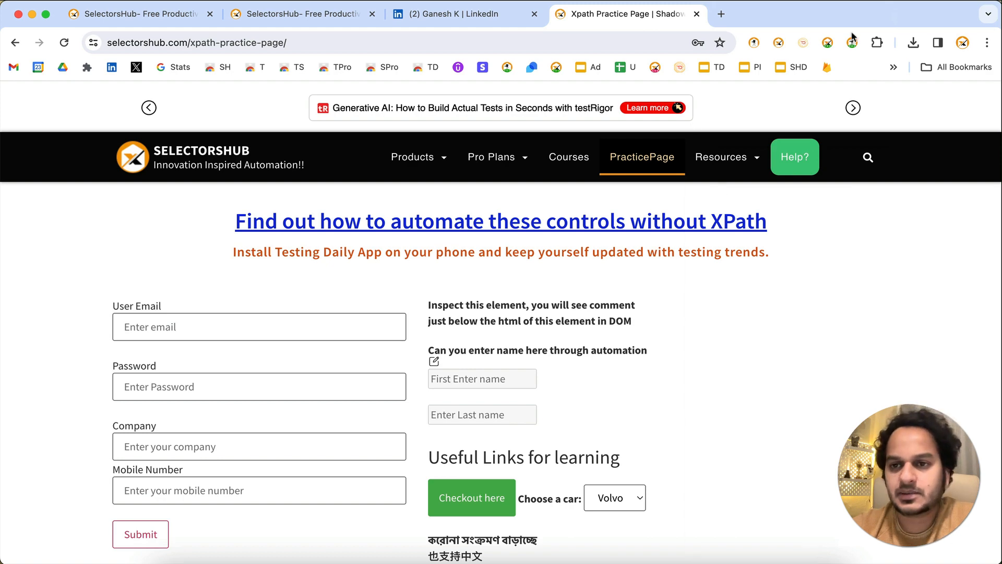
Step: Open flipkart.com in a new Chrome tab and start TestCase Studio Pro from it
{"action": "left_click", "coordinate": [721, 14]}
{"action": "type", "text": "flip"}
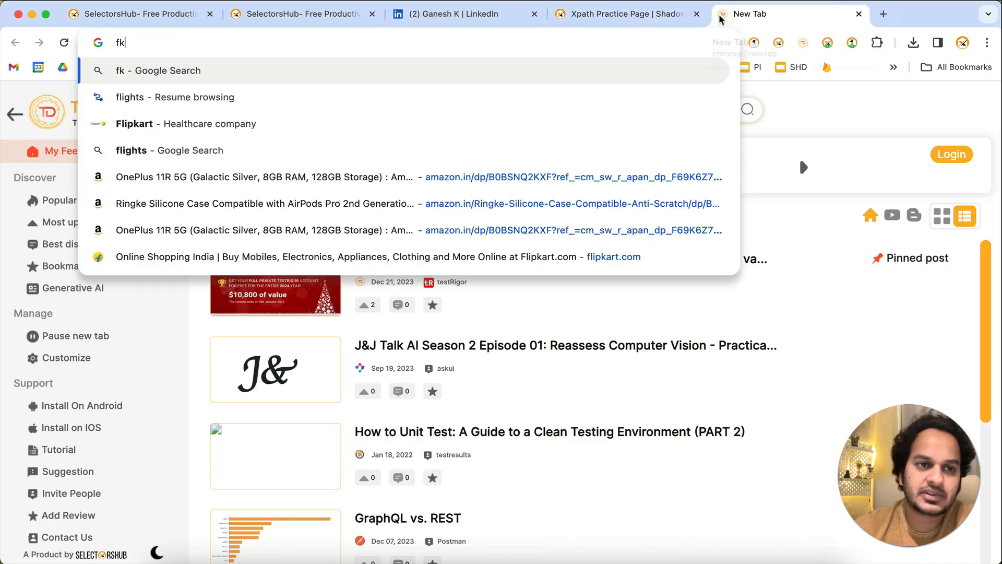
{"action": "key", "text": "Return"}
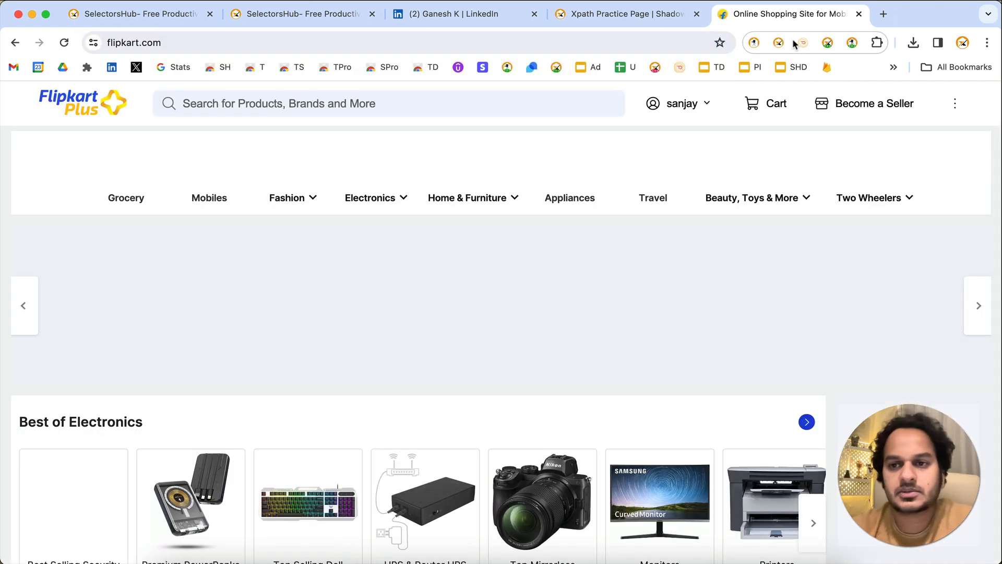
{"action": "left_click", "coordinate": [852, 43]}
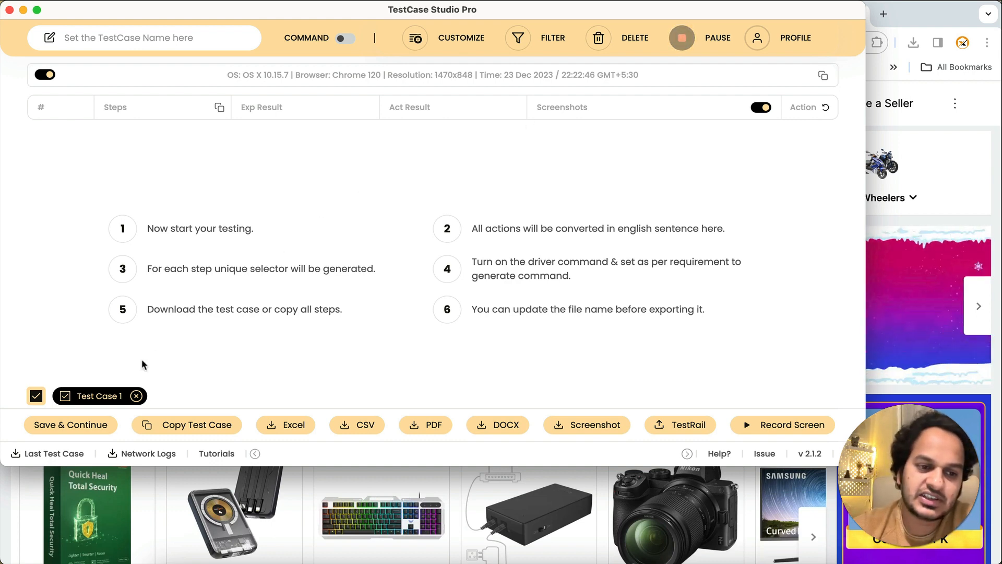
Step: Record opening the Mobiles category on Flipkart and searching for "iphone", and check the recorded steps in Test Case 1
{"action": "mouse_move", "coordinate": [954, 137]}
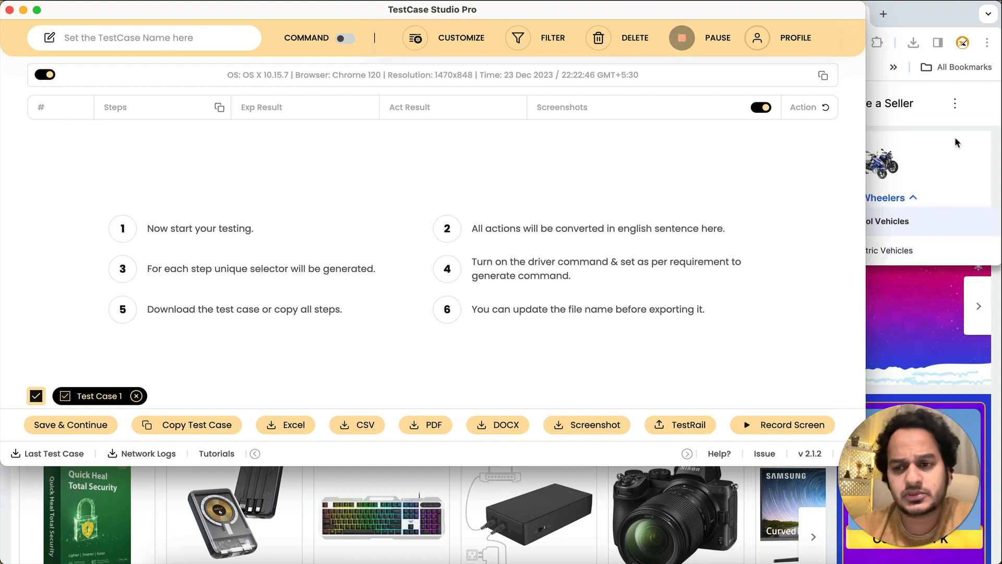
{"action": "left_click", "coordinate": [975, 152]}
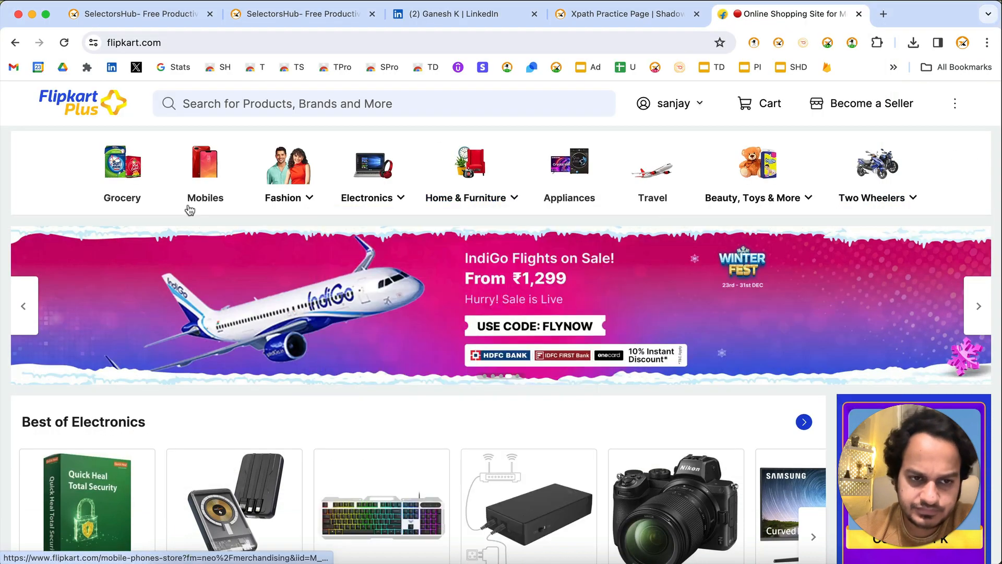
{"action": "left_click", "coordinate": [198, 201]}
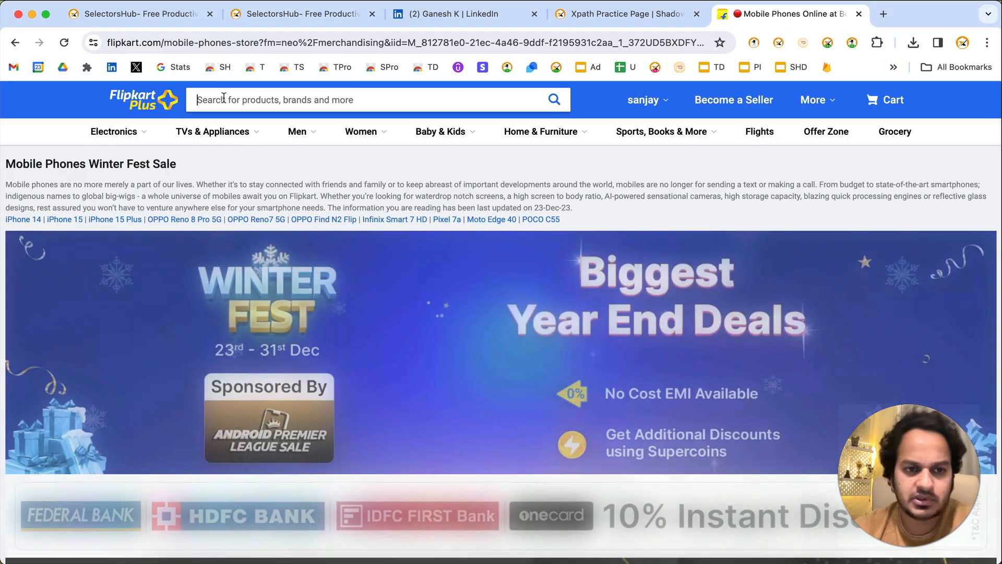
{"action": "left_click", "coordinate": [199, 99]}
{"action": "type", "text": "iphone"}
{"action": "key", "text": "Return"}
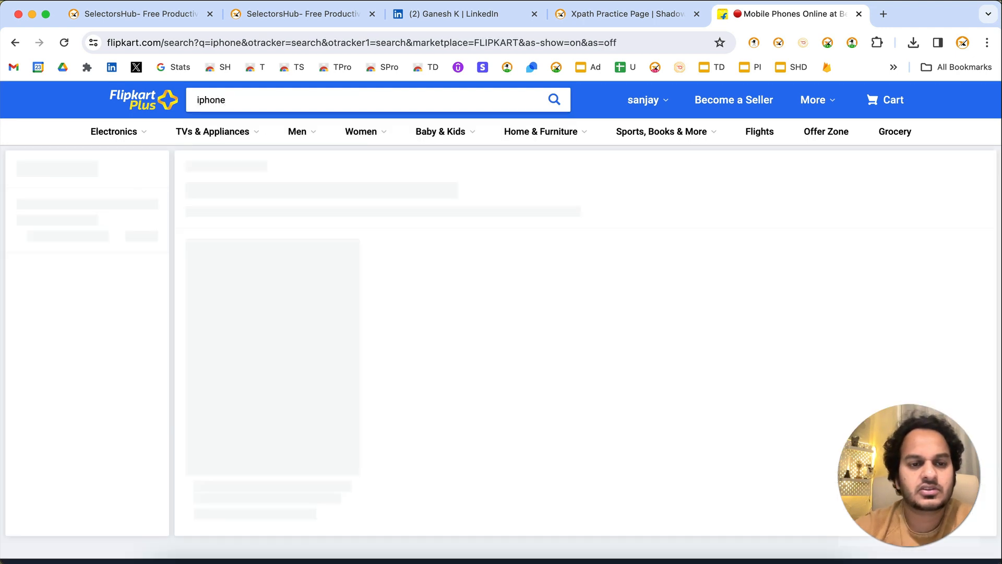
{"action": "key", "text": "super+Tab"}
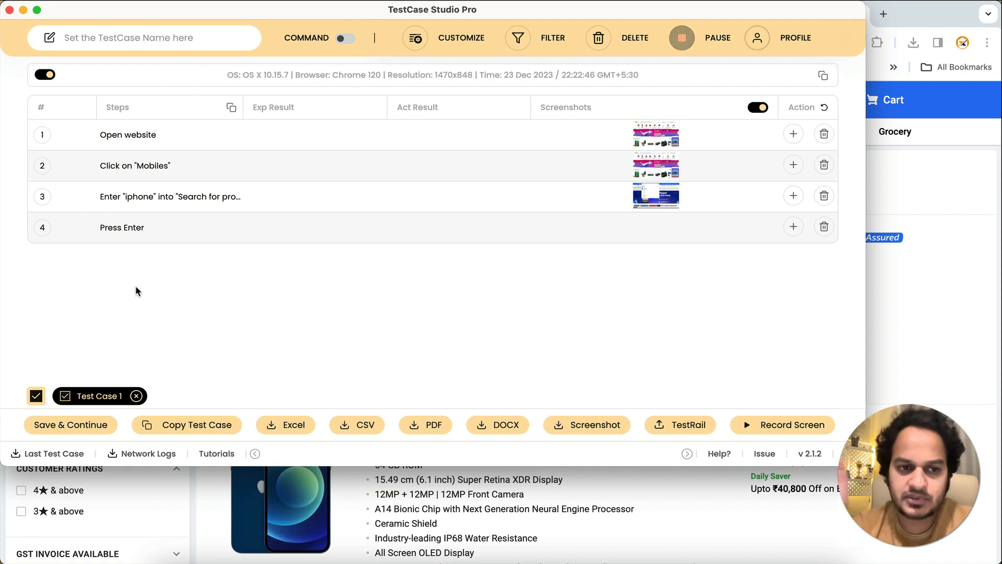
Step: Close and reopen TestCase Studio Pro from the iphone results page, and open Test Case 1 to resume its recording
{"action": "left_click", "coordinate": [9, 10]}
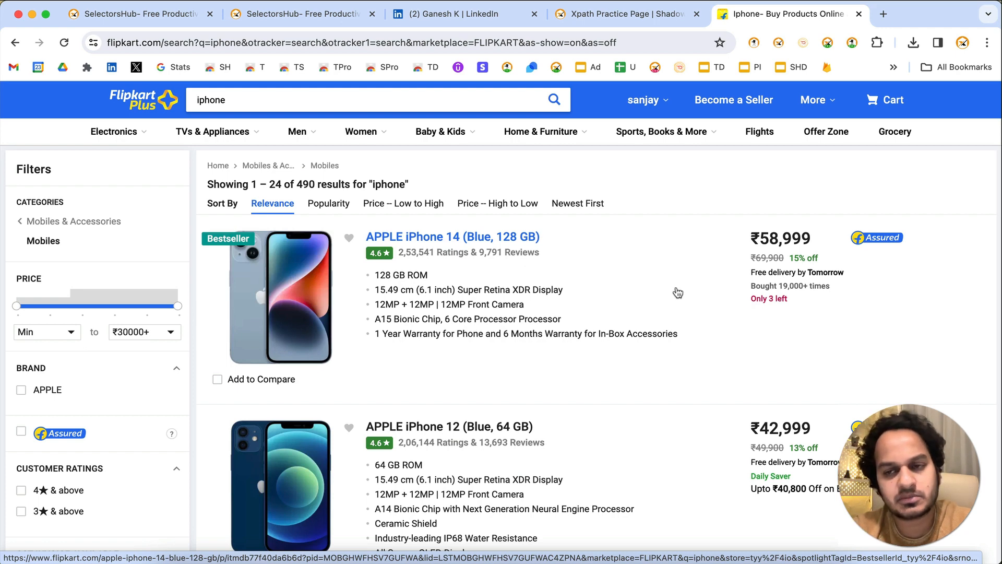
{"action": "left_click", "coordinate": [851, 44]}
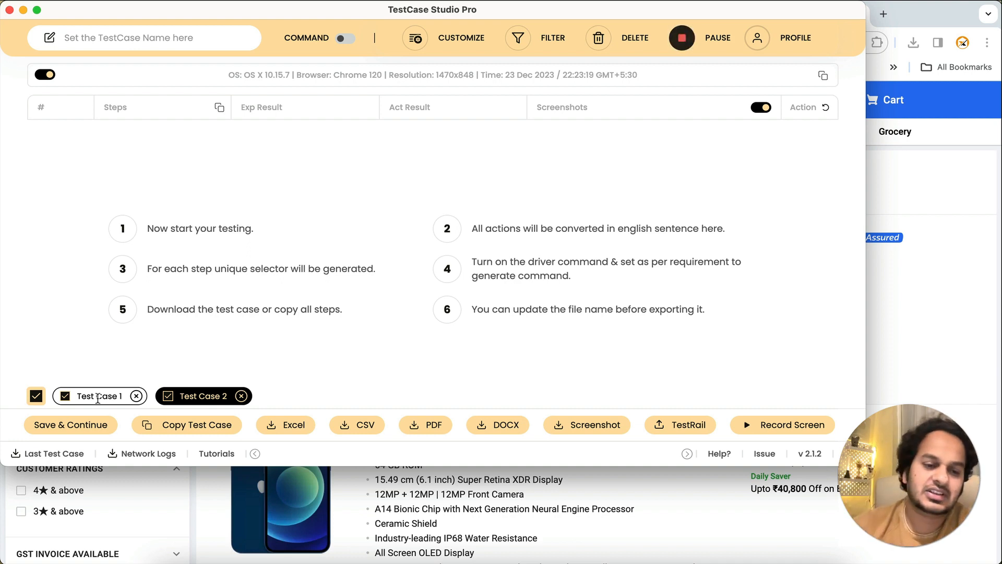
{"action": "double_click", "coordinate": [97, 397]}
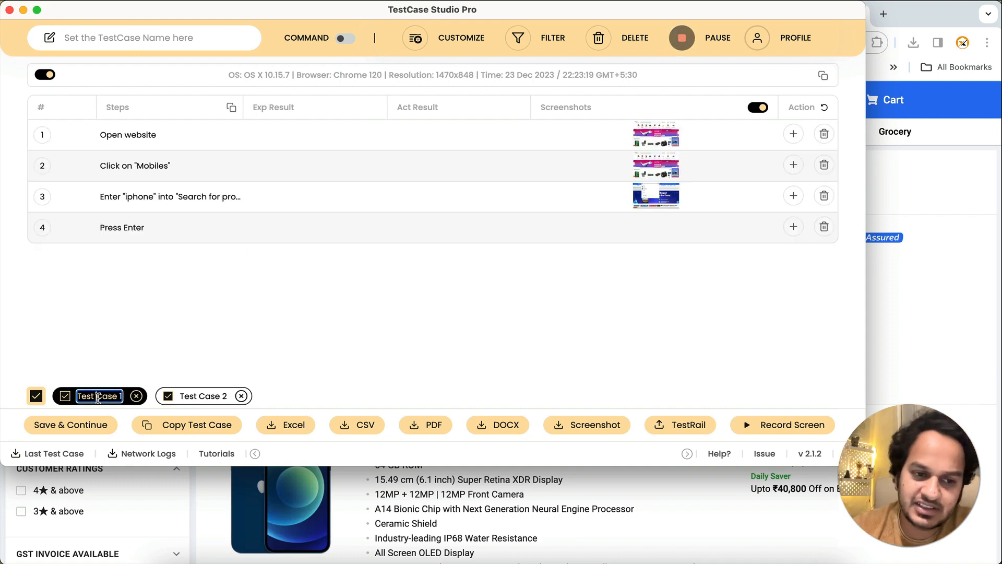
{"action": "left_click", "coordinate": [142, 261]}
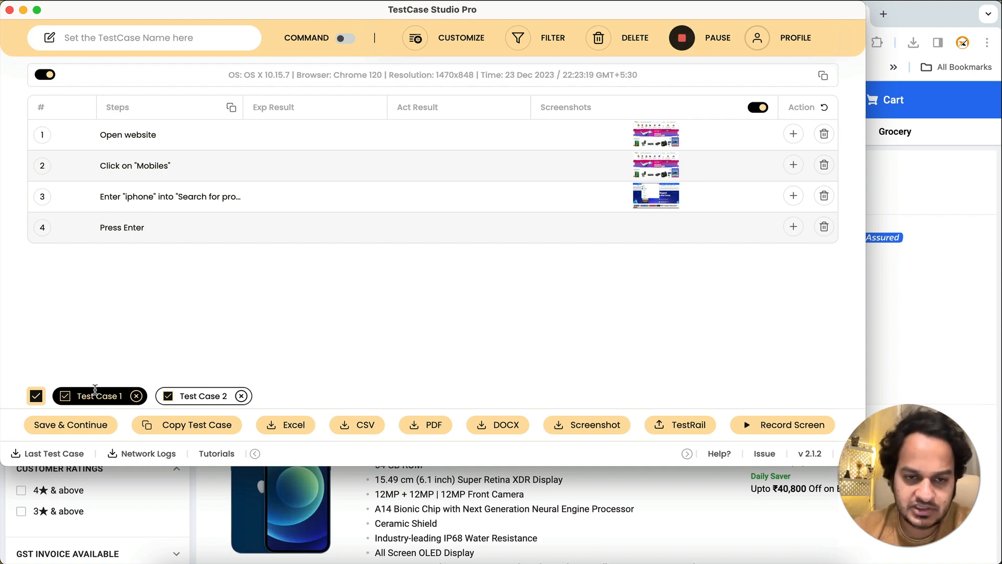
Step: Continue recording in Test Case 1 by opening the APPLE iPhone 14 (Blue, 128 GB) page, selecting a bank offer and adding the phone to the cart
{"action": "left_click", "coordinate": [911, 319]}
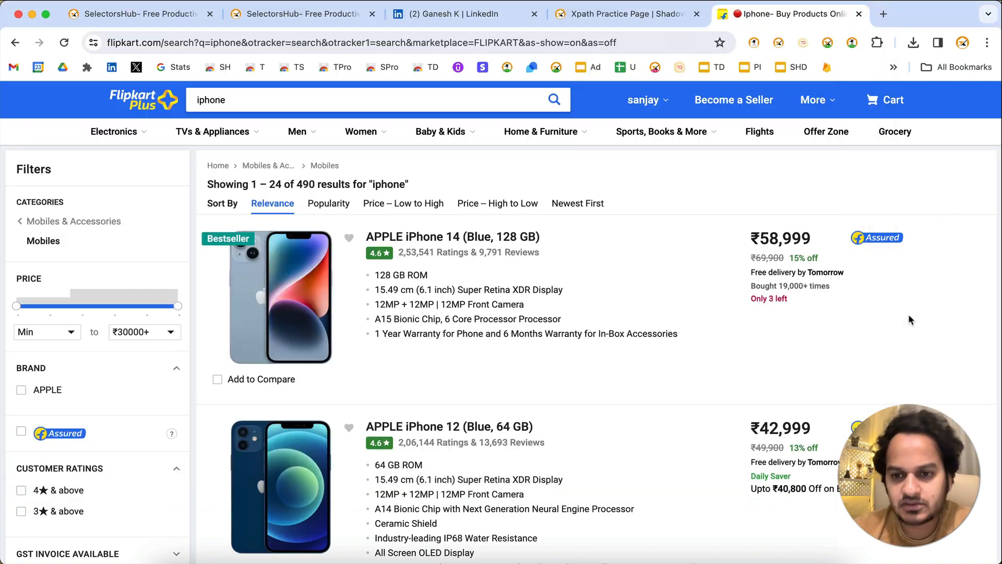
{"action": "left_click", "coordinate": [463, 241]}
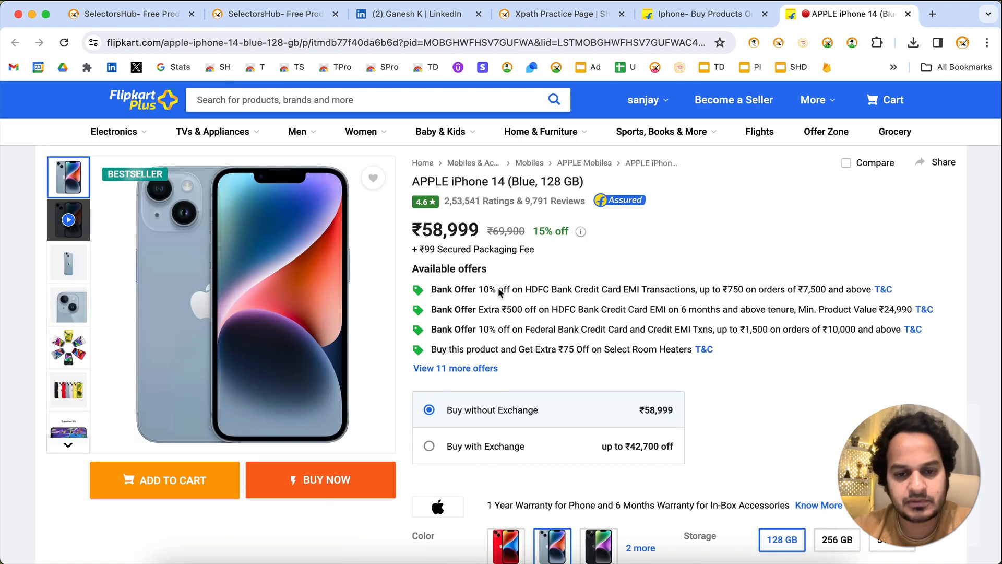
{"action": "key", "text": "super+grave"}
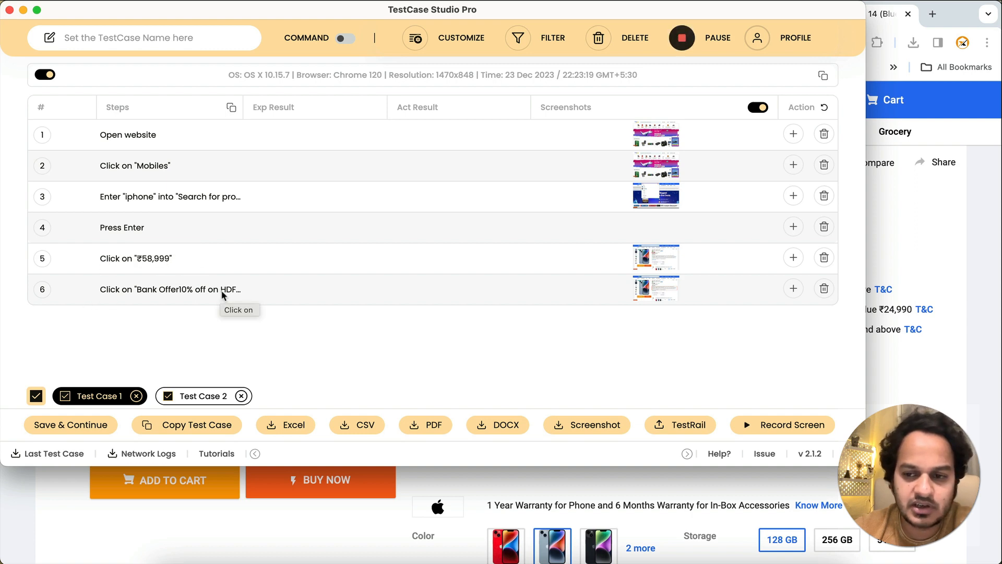
{"action": "left_click", "coordinate": [172, 488]}
{"action": "left_click", "coordinate": [175, 492]}
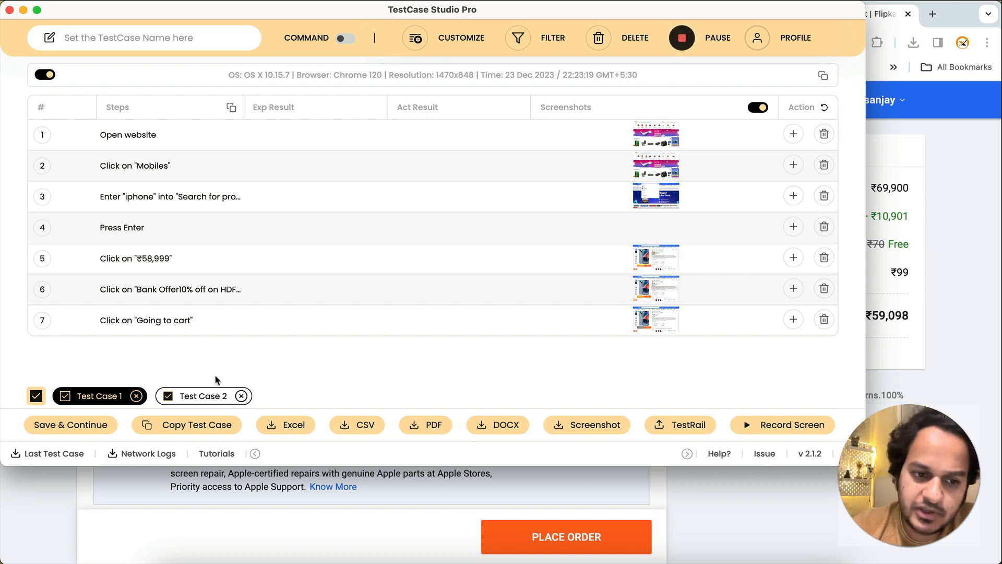
Step: Record returning from the shopping cart to the Flipkart home page in Test Case 2, and review the steps of both test cases
{"action": "left_click", "coordinate": [202, 395]}
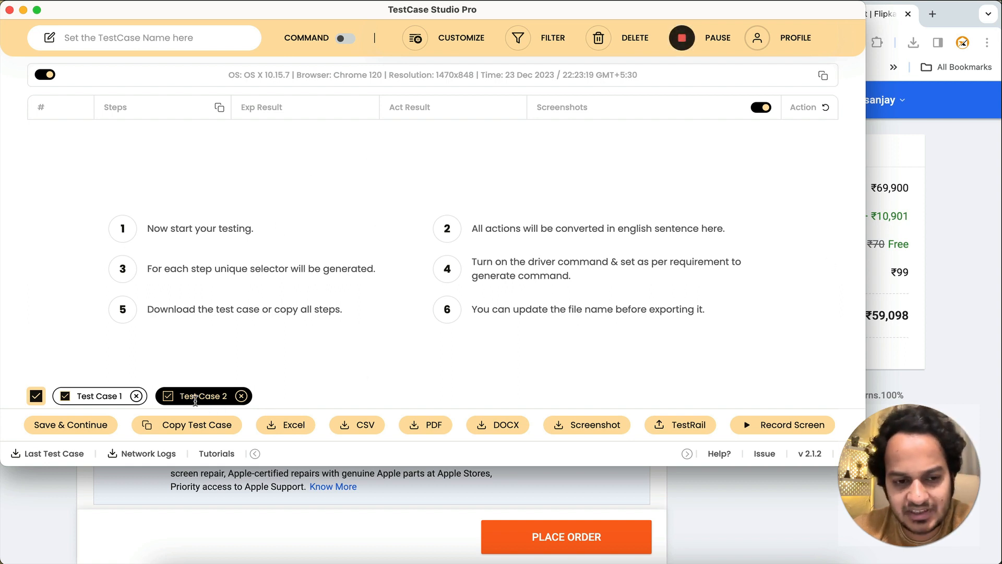
{"action": "left_click", "coordinate": [216, 496]}
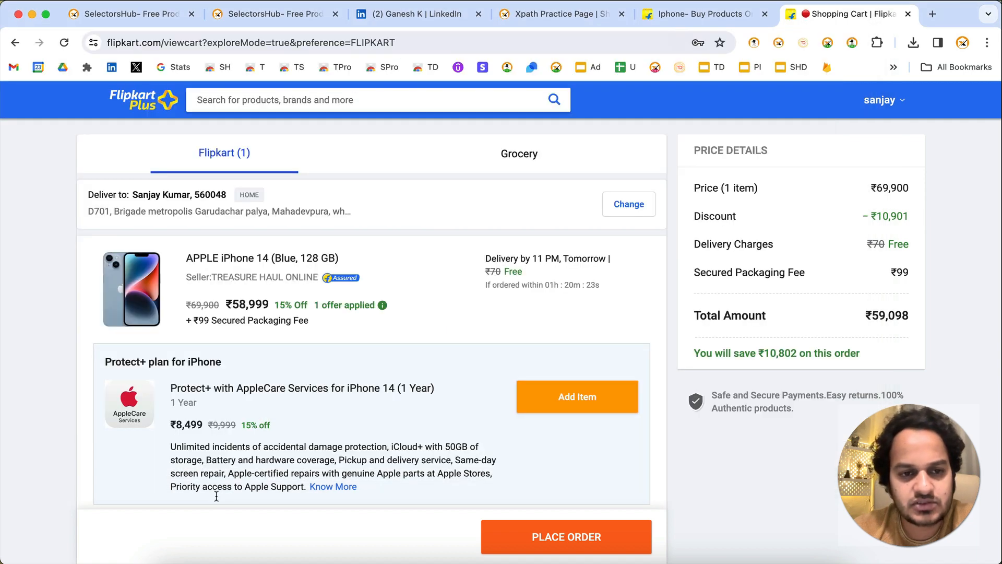
{"action": "left_click", "coordinate": [156, 102]}
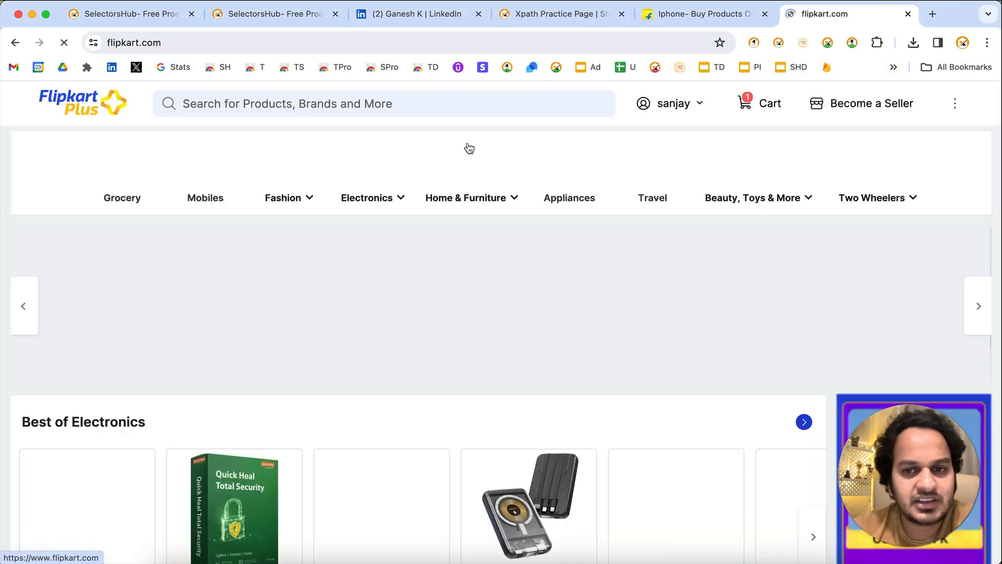
{"action": "mouse_move", "coordinate": [288, 196]}
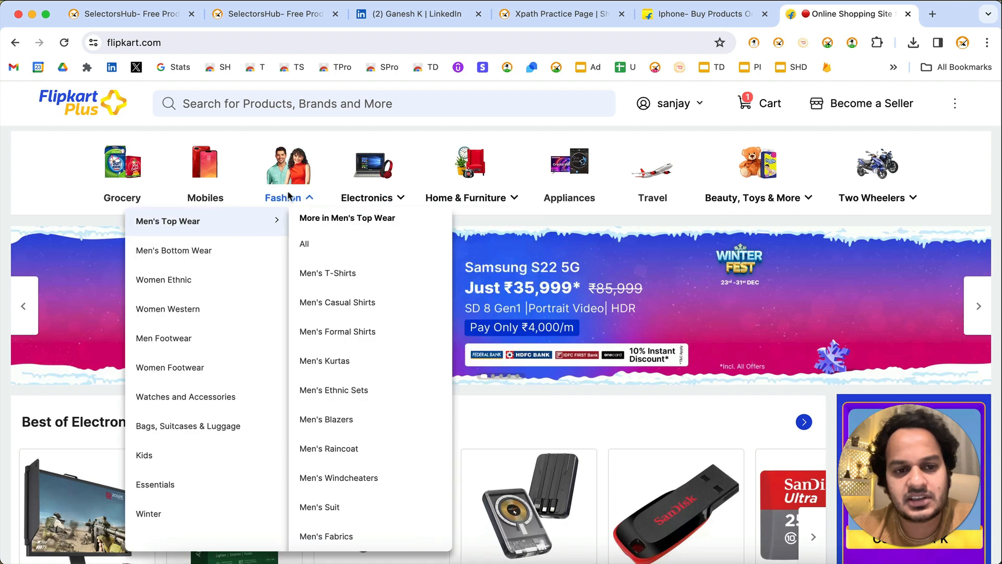
{"action": "key", "text": "super+grave"}
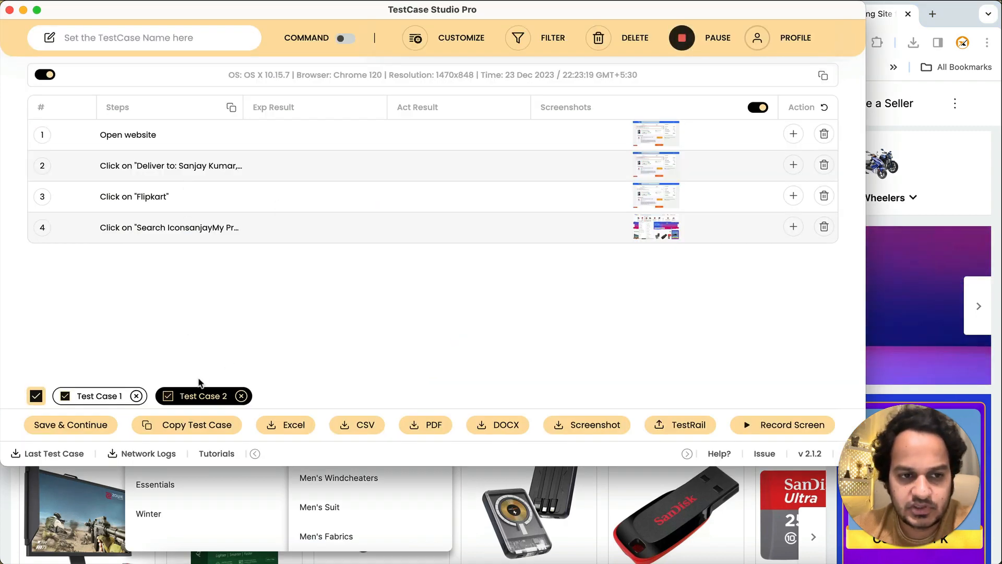
{"action": "double_click", "coordinate": [110, 392]}
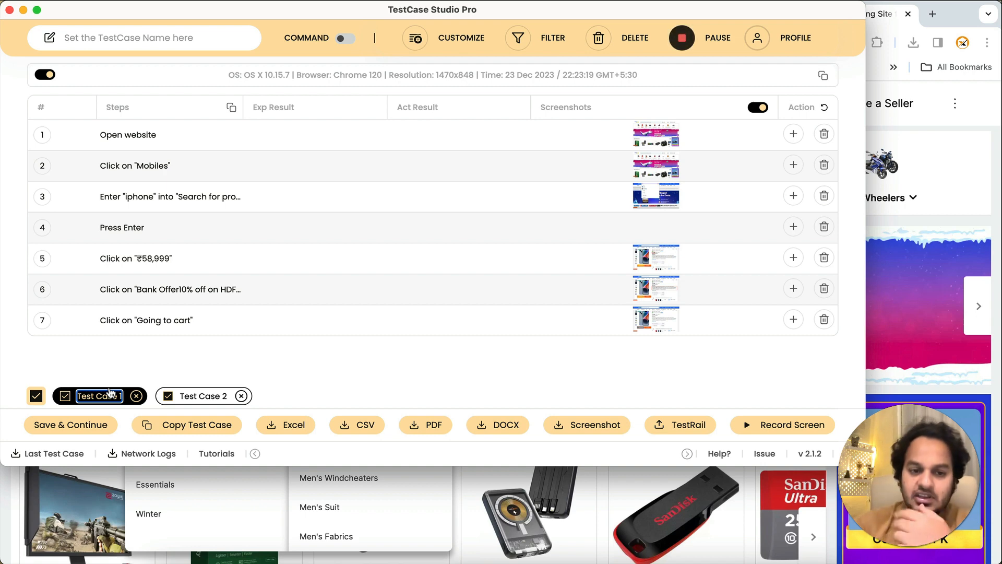
{"action": "left_click", "coordinate": [192, 395]}
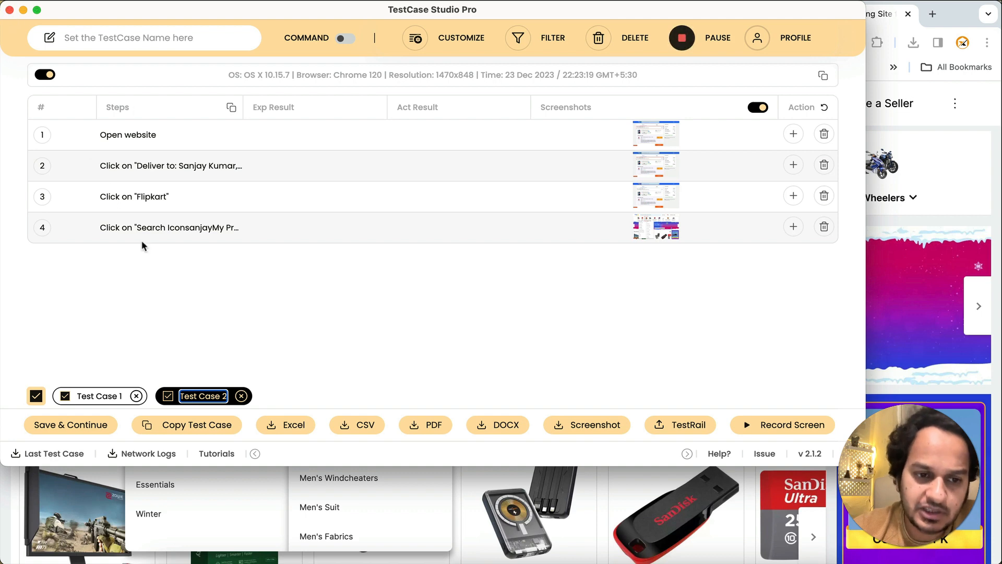
Step: Close and reopen TestCase Studio Pro, and check the saved steps of Test Cases 2 and 1
{"action": "left_click", "coordinate": [9, 10]}
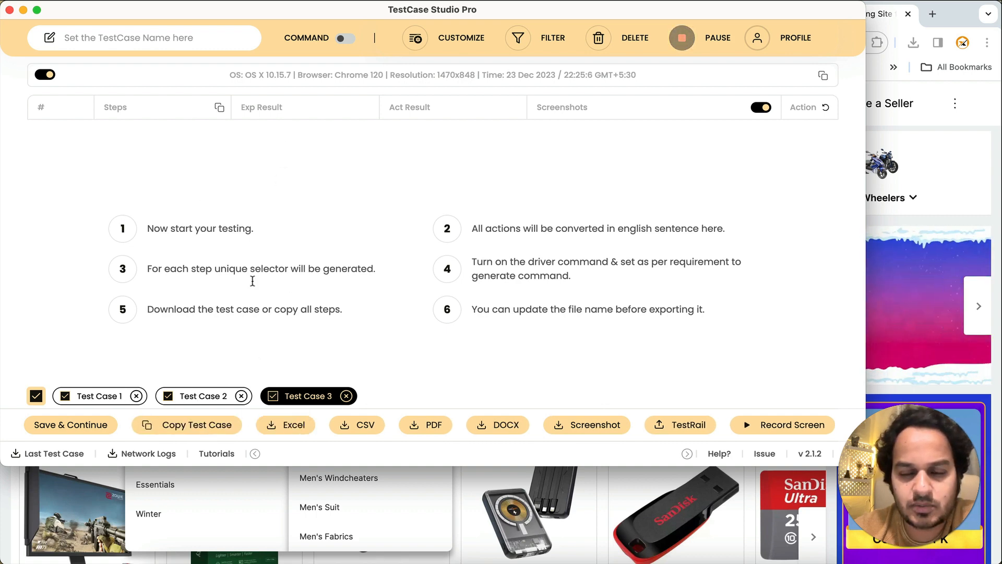
{"action": "left_click", "coordinate": [188, 394]}
{"action": "left_click", "coordinate": [99, 396]}
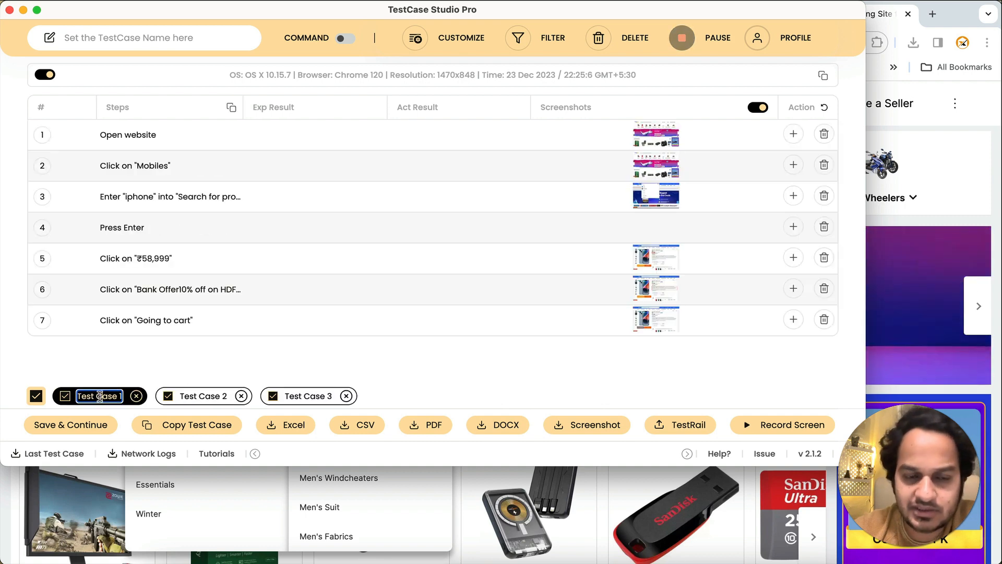
{"action": "left_click", "coordinate": [233, 360]}
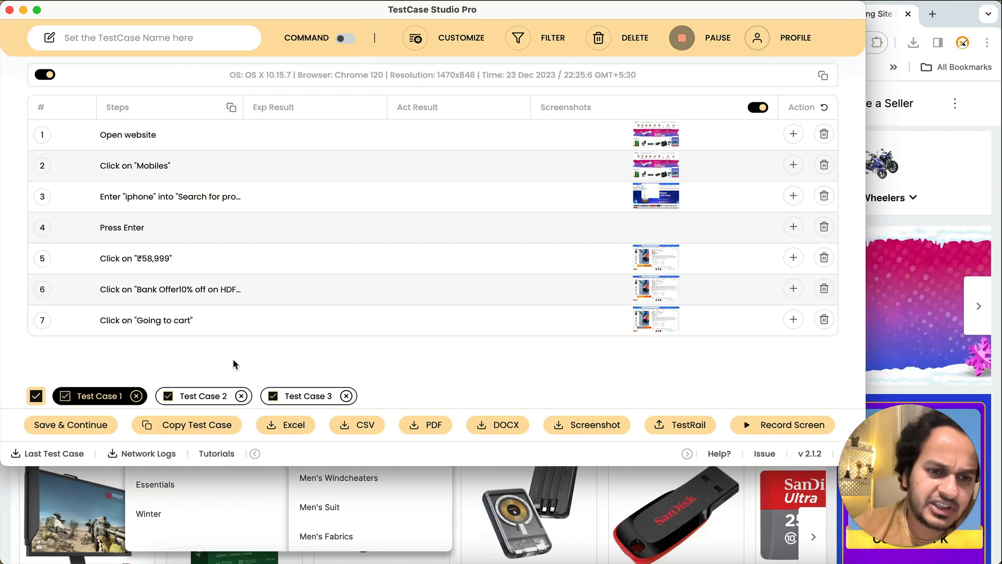
Step: Remove Test Case 1 and Test Case 2, and restart TestCase Studio Pro from the Flipkart home page
{"action": "left_click", "coordinate": [135, 396]}
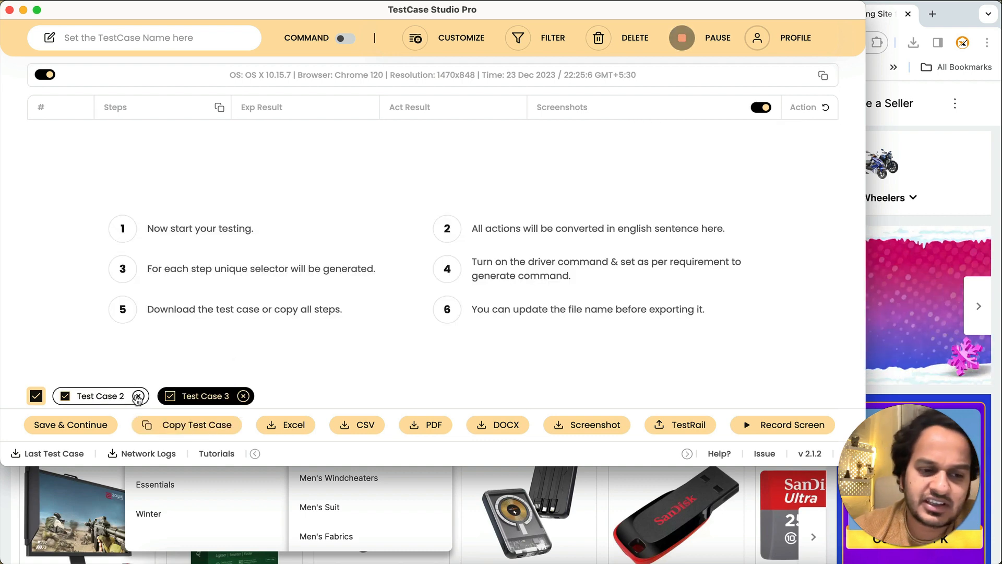
{"action": "left_click", "coordinate": [138, 396]}
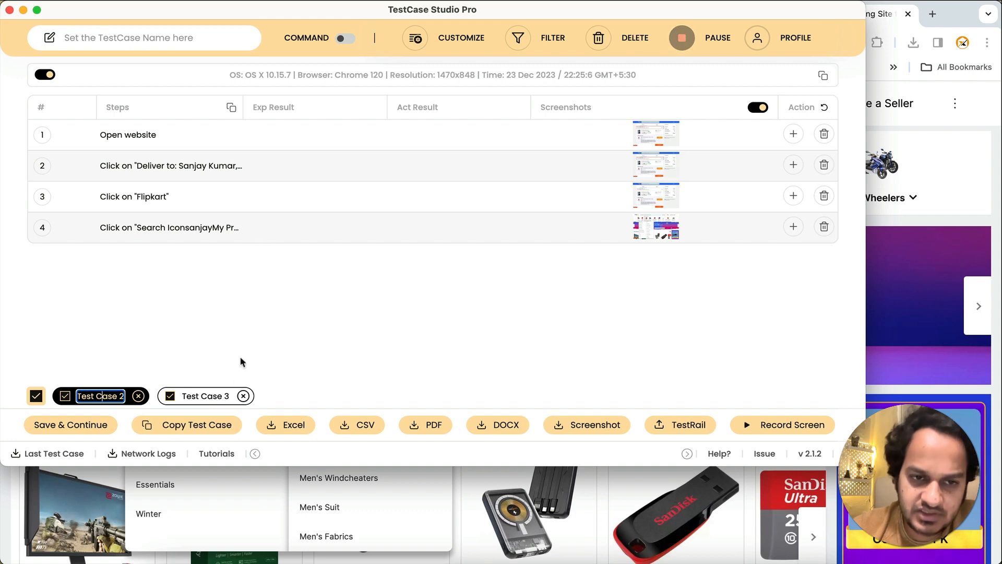
{"action": "left_click", "coordinate": [138, 396]}
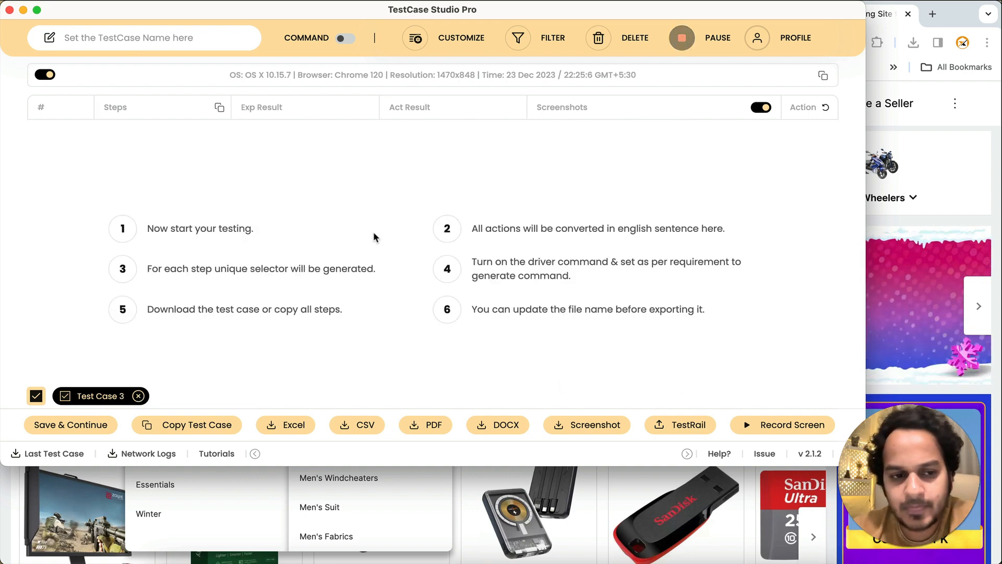
{"action": "left_click", "coordinate": [10, 11]}
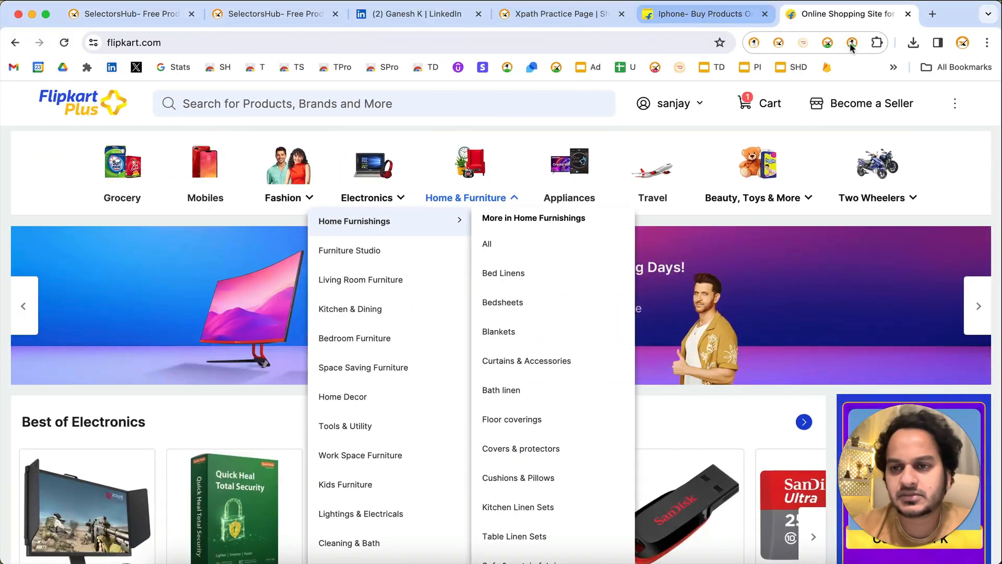
{"action": "left_click", "coordinate": [852, 44]}
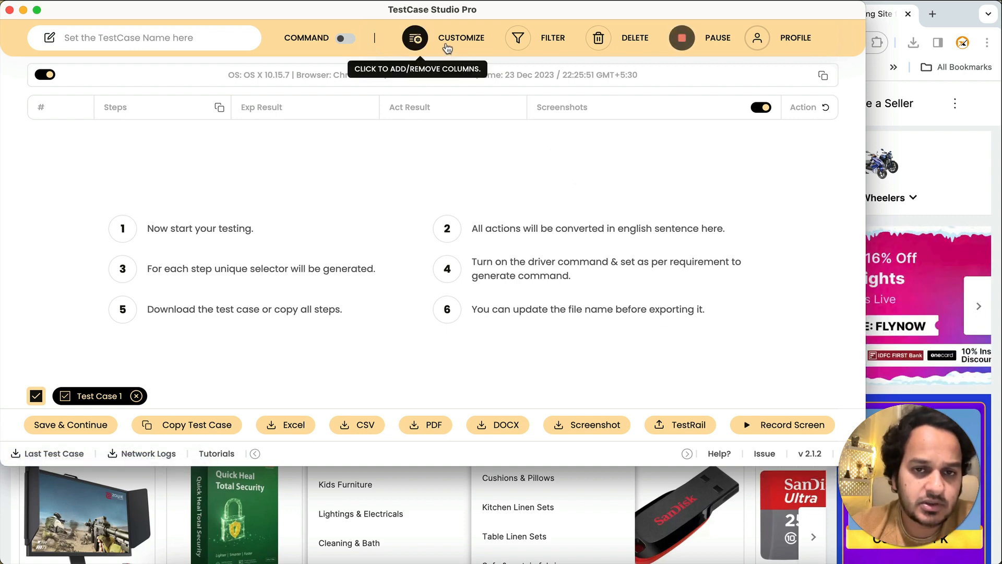
Step: Review the customization settings for columns, prefilled rows, TestRail info, screenshot quality and step sentences, and close them
{"action": "left_click", "coordinate": [415, 38]}
{"action": "scroll", "coordinate": [379, 374], "scroll_direction": "down", "scroll_amount": 3}
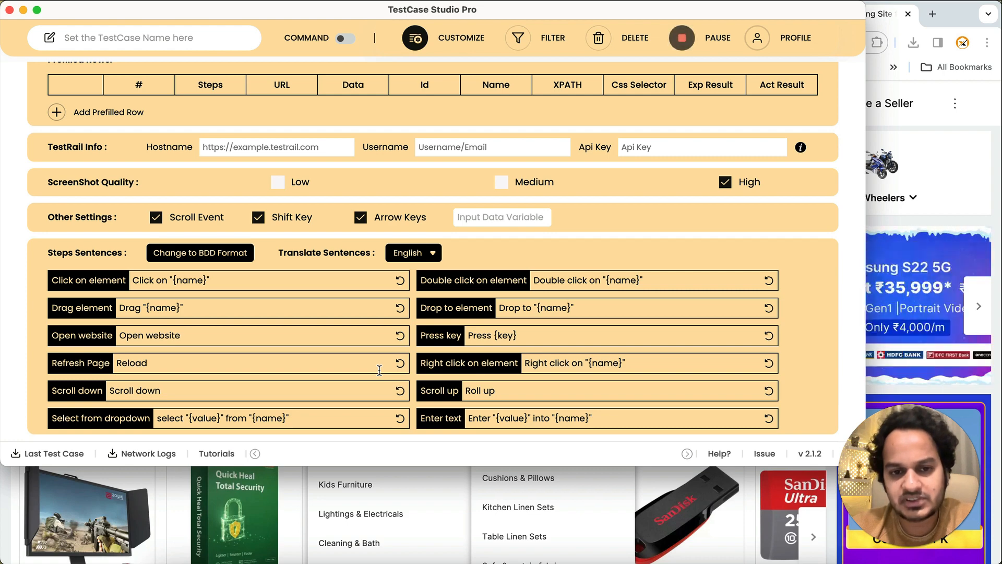
{"action": "scroll", "coordinate": [379, 370], "scroll_direction": "up", "scroll_amount": 3}
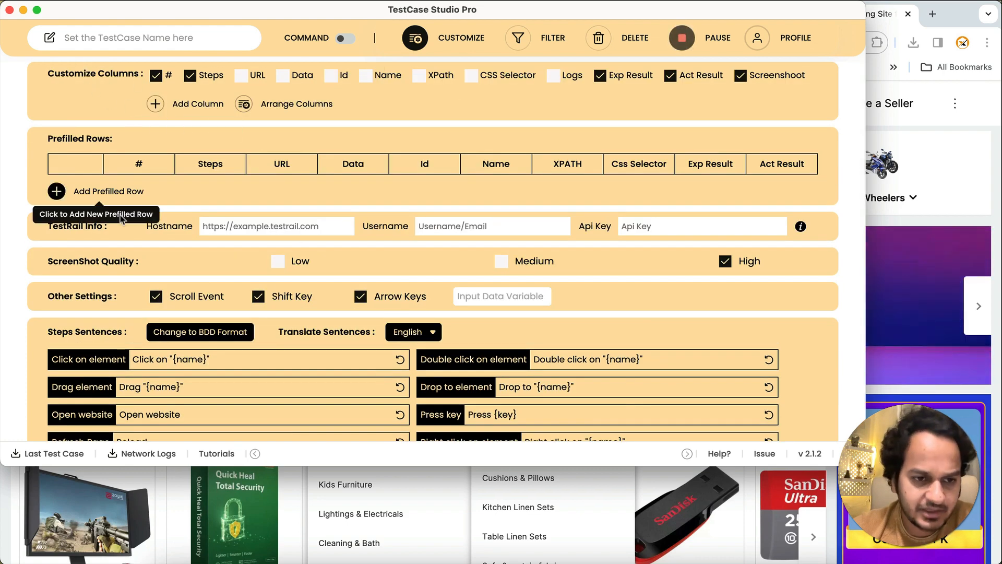
{"action": "scroll", "coordinate": [146, 287], "scroll_direction": "down", "scroll_amount": 3}
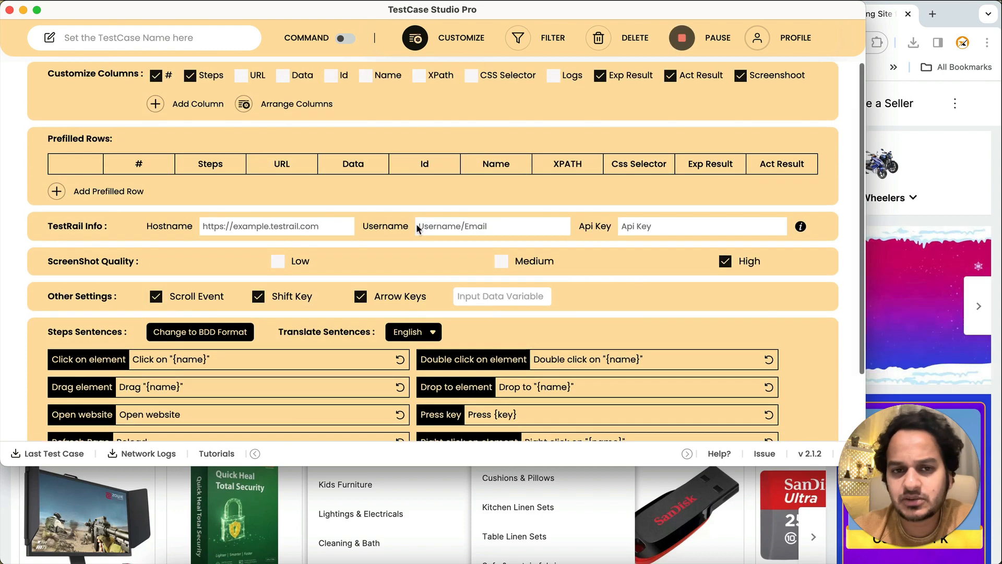
{"action": "left_click", "coordinate": [416, 38]}
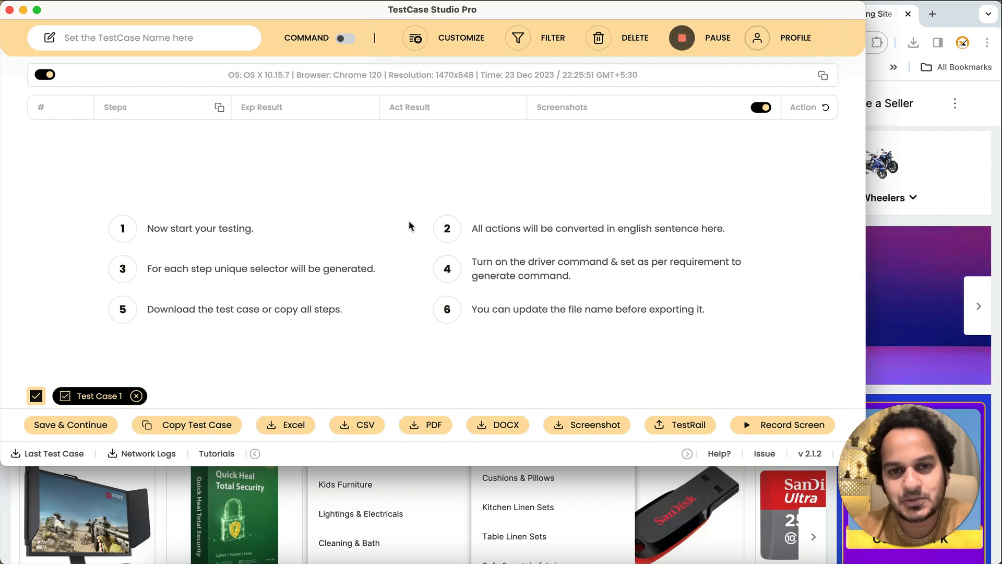
{"action": "left_click", "coordinate": [728, 11]}
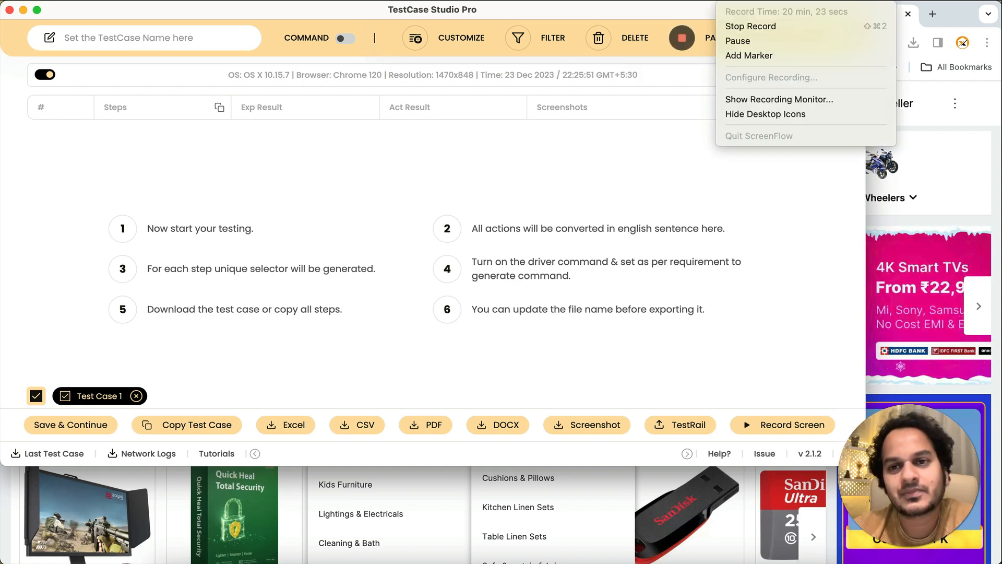